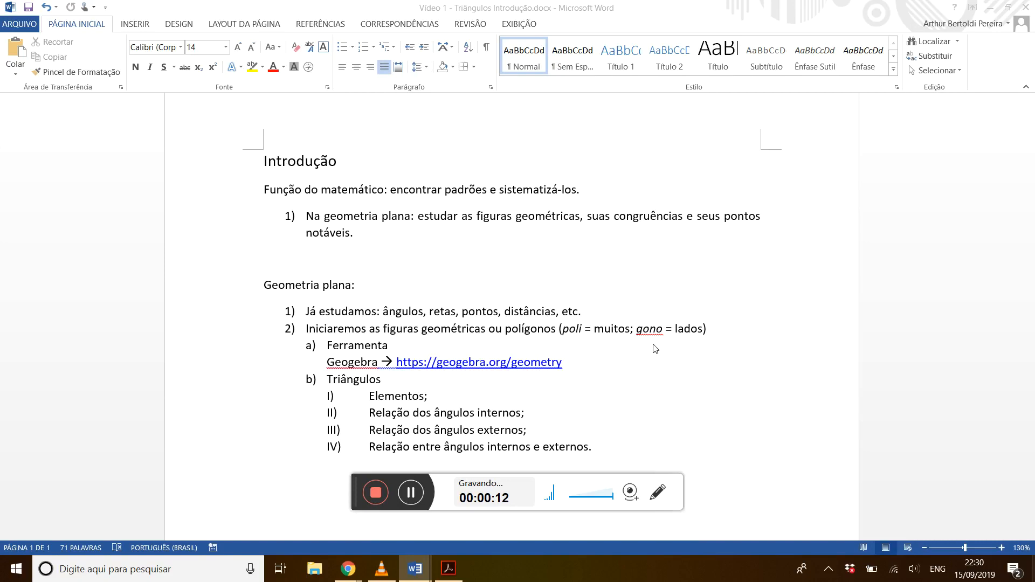
scroll(655, 349, down, 1)
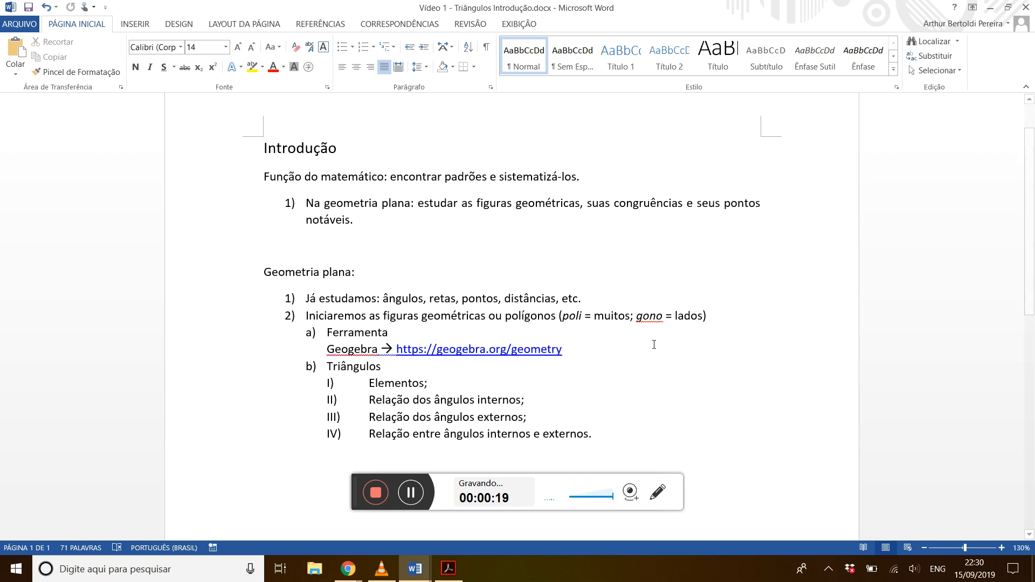
scroll(654, 344, down, 3)
scroll(654, 344, up, 2)
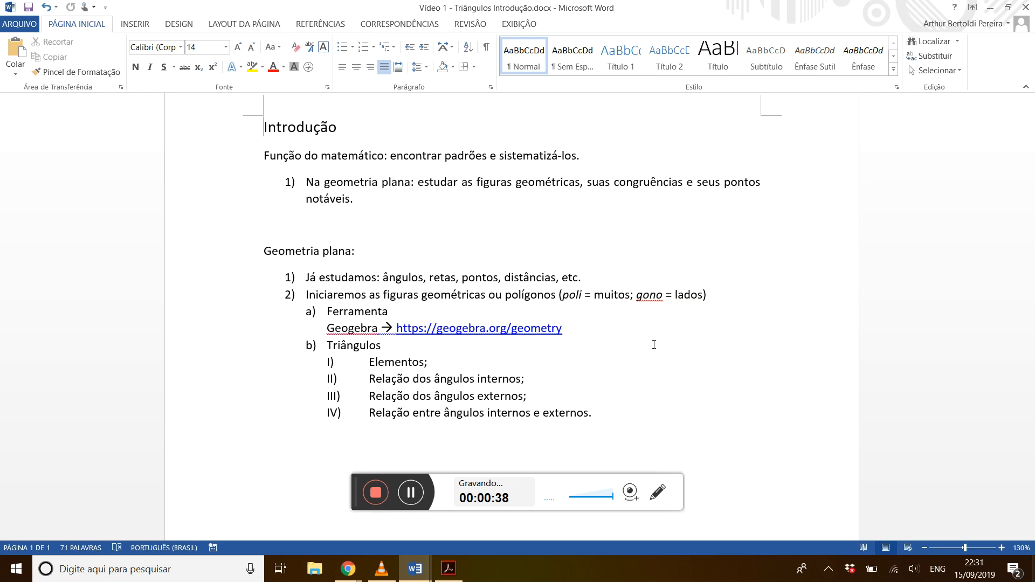
scroll(654, 344, up, 1)
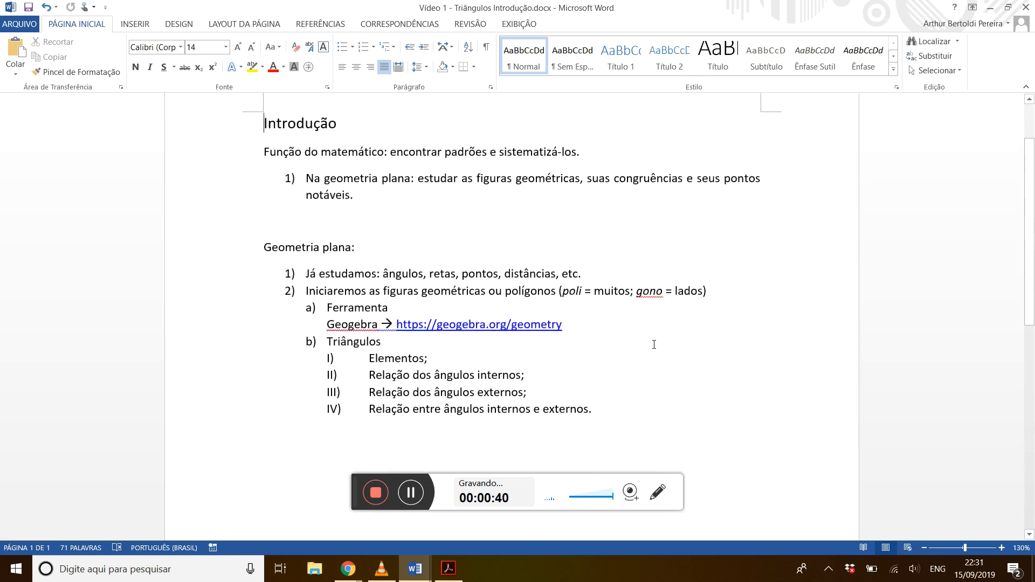
scroll(654, 345, down, 1)
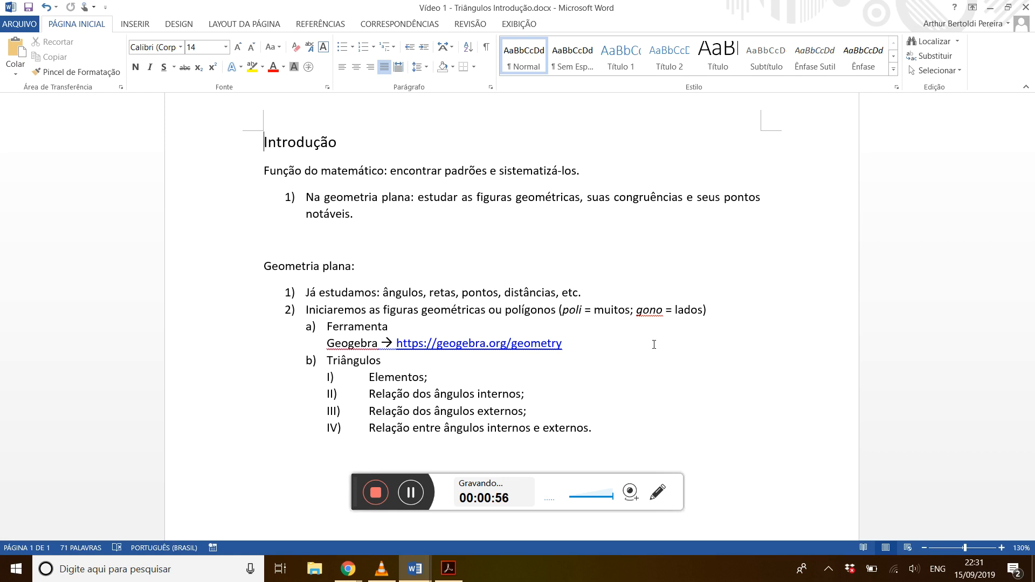
Highlight "Função do matemático" and "encontrar padrões e sistematizá-los" one after the other in the introduction sentence.
key(Down)
key(shift+Right)
key(shift+Right)
key(shift+Right)
key(shift+Right)
key(shift+Right)
key(shift+Right)
key(shift+Right)
key(shift+Right)
key(shift+Right)
key(shift+Right)
key(shift+Right)
key(shift+Right)
key(shift+Right)
key(shift+Right)
key(shift+Right)
key(shift+Right)
key(shift+Right)
key(shift+Right)
key(shift+Right)
key(shift+Right)
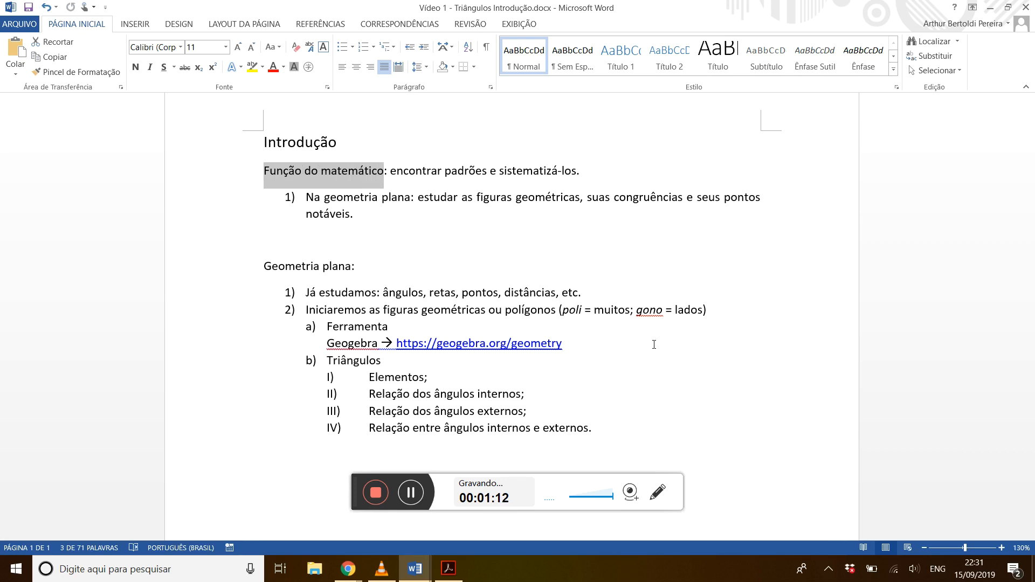
click(654, 345)
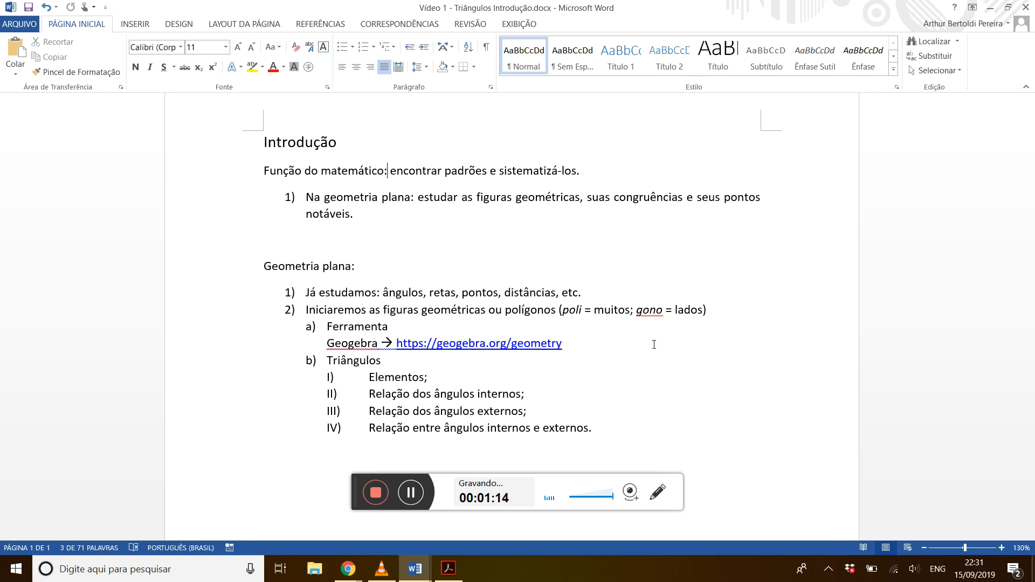
key(shift+Right)
key(shift+Right)
key(shift+Right)
key(shift+Right)
key(shift+Right)
key(shift+Right)
key(shift+Right)
key(shift+Right)
key(shift+Right)
key(shift+Right)
key(shift+Right)
key(shift+Right)
key(shift+Right)
key(shift+Right)
key(shift+Right)
key(shift+Right)
key(shift+Right)
key(shift+Right)
key(shift+Right)
key(shift+Right)
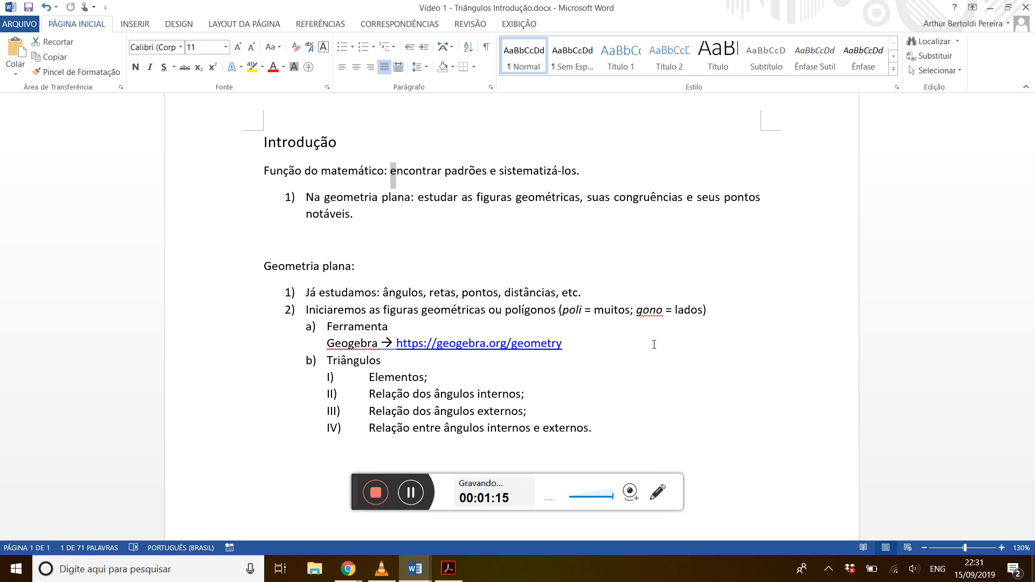
key(shift+Left)
key(shift+Left)
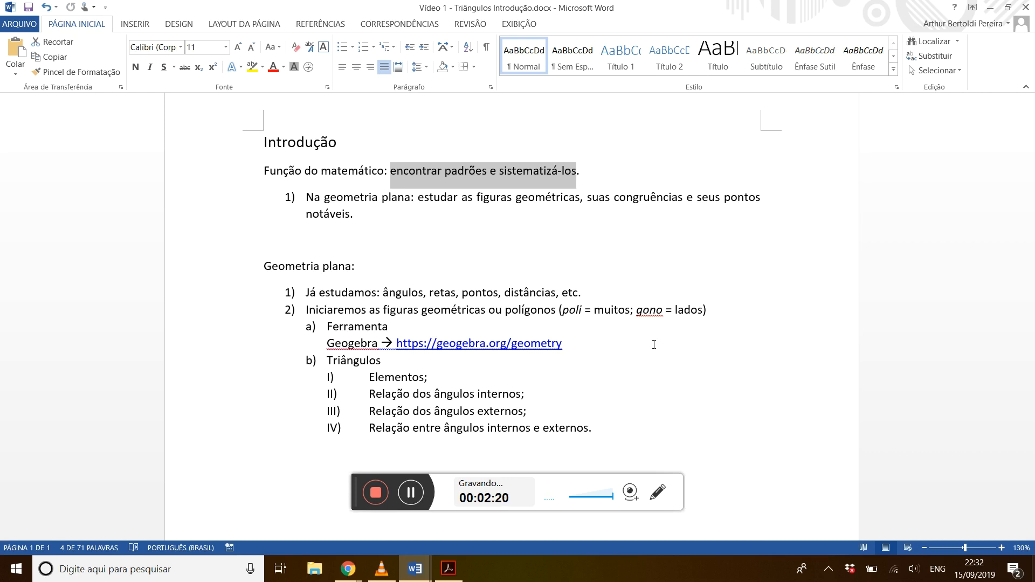
Highlight the whole numbered item on plane geometry under the introduction, and clear the selection.
key(Down)
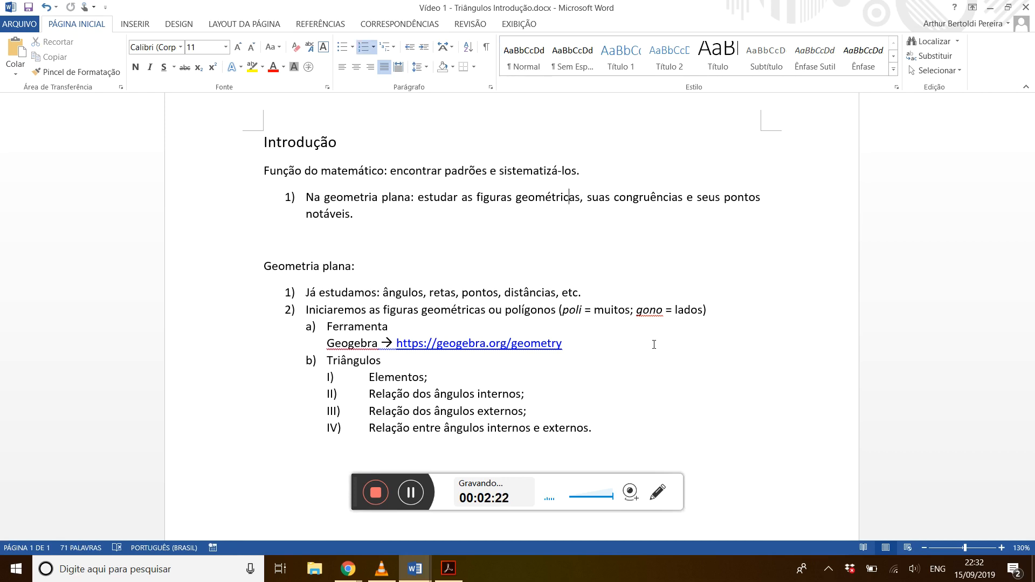
key(shift+Down)
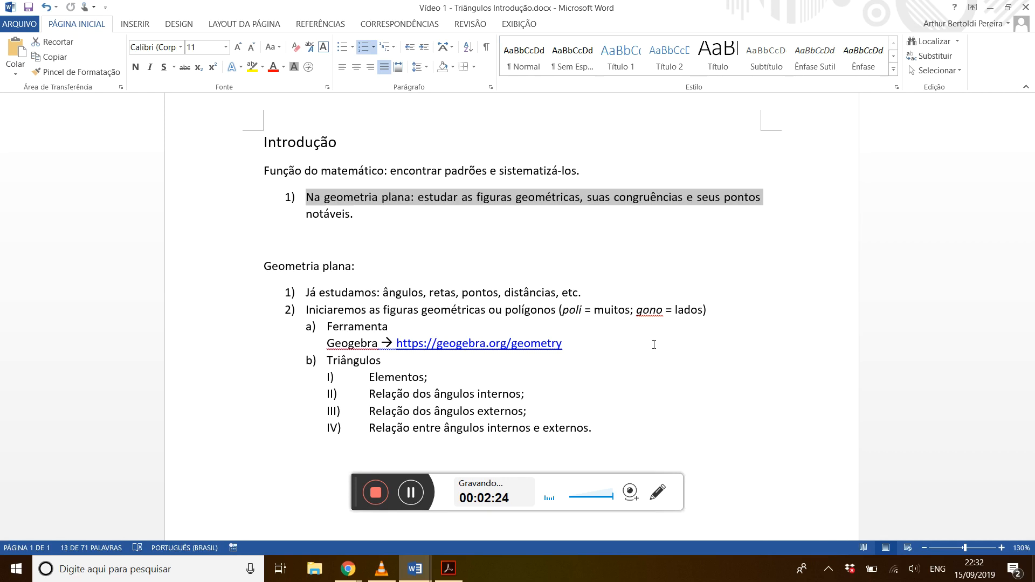
key(shift+Down)
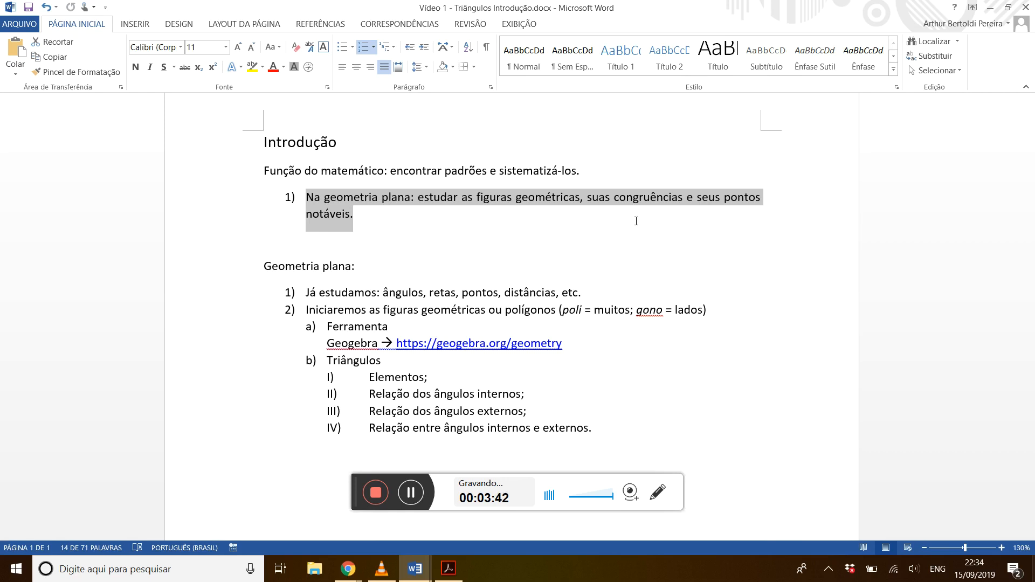
click(569, 197)
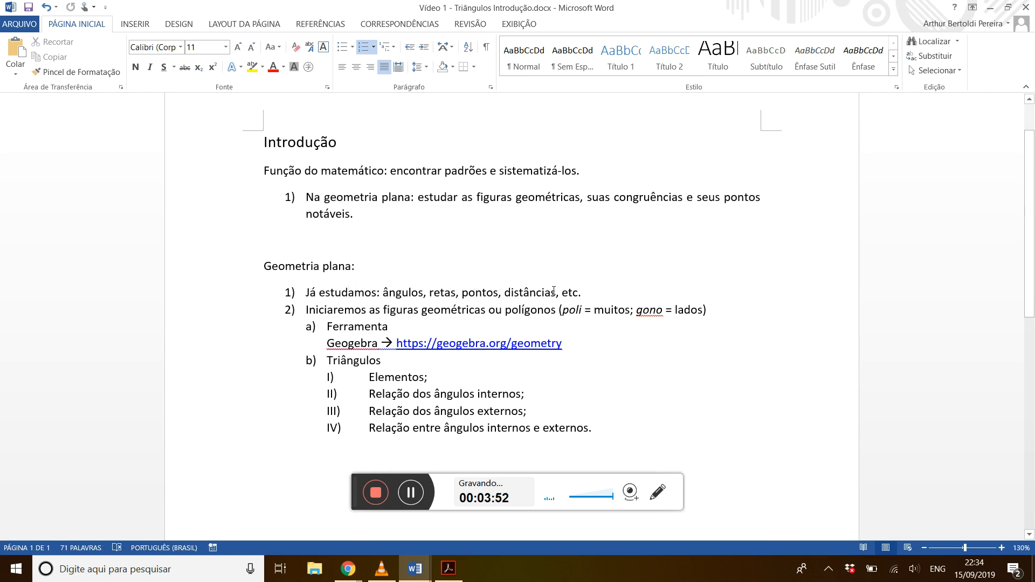
Go through the "Geometria plana" outline, pointing out "polígonos", its word roots, "Triângulos" and the "Geogebra" tool, and highlight "encontrar padrões" in the introduction.
click(596, 294)
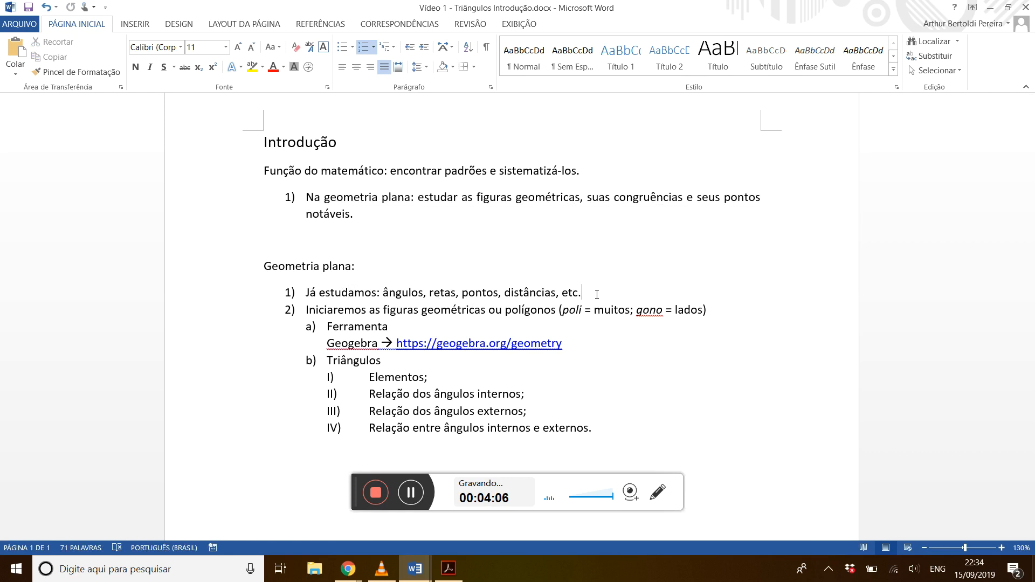
double_click(542, 310)
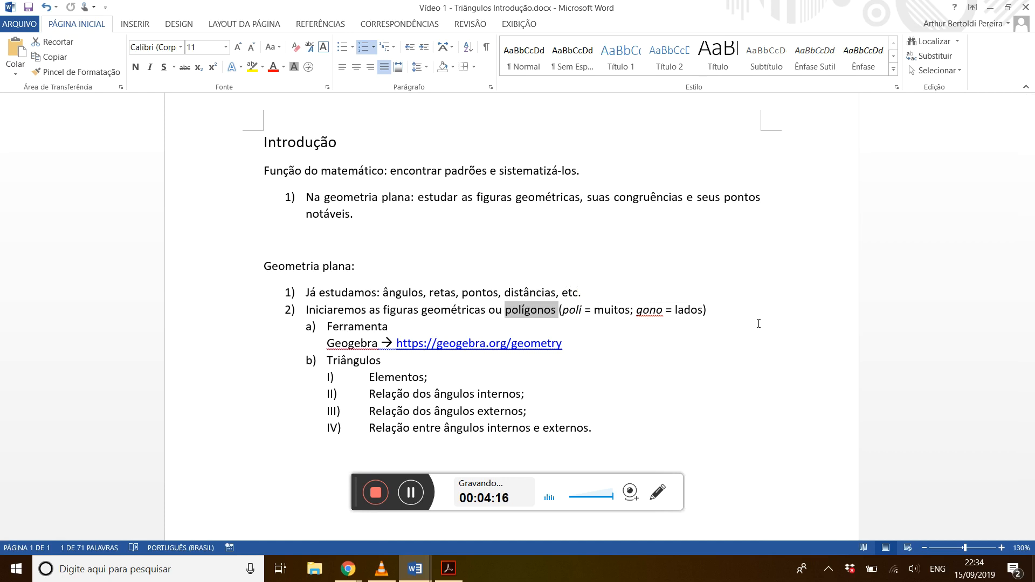
click(571, 310)
click(604, 311)
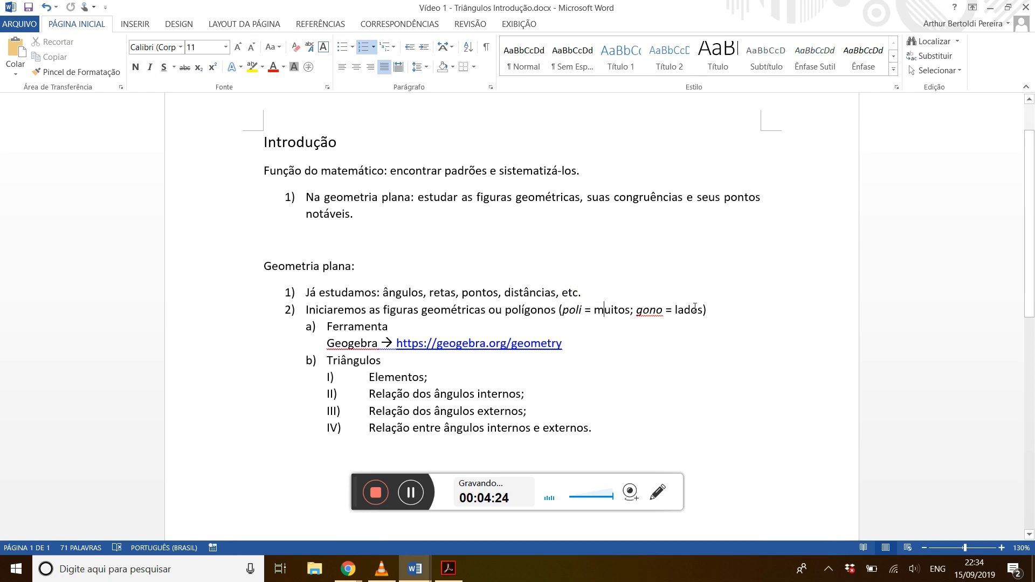
click(721, 307)
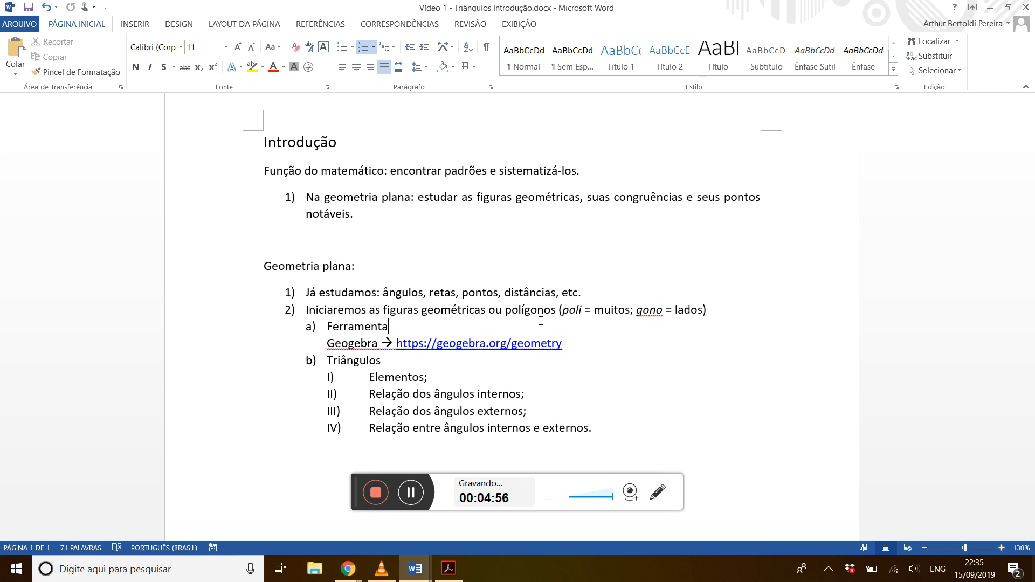
click(389, 361)
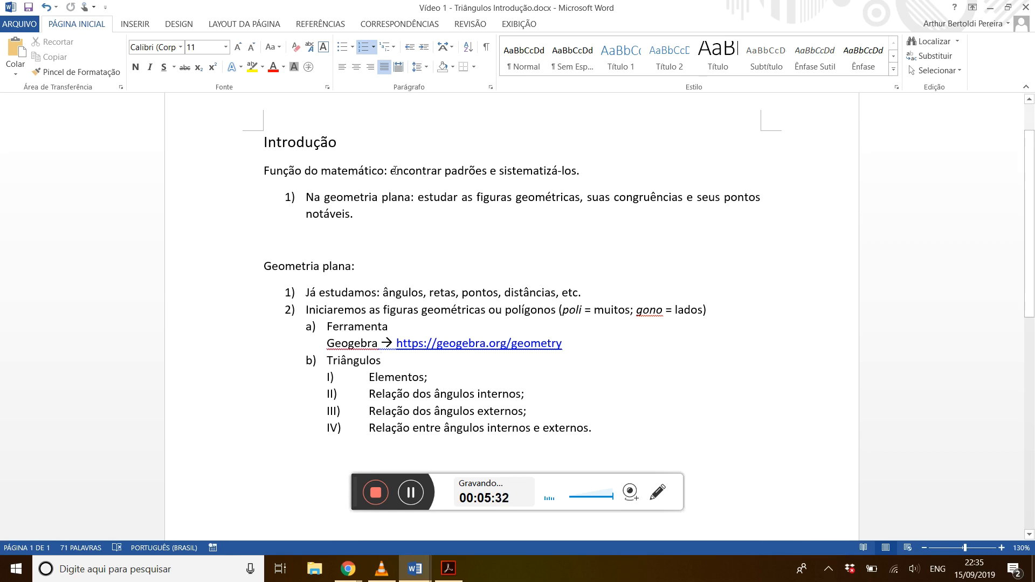
drag(390, 172, 470, 169)
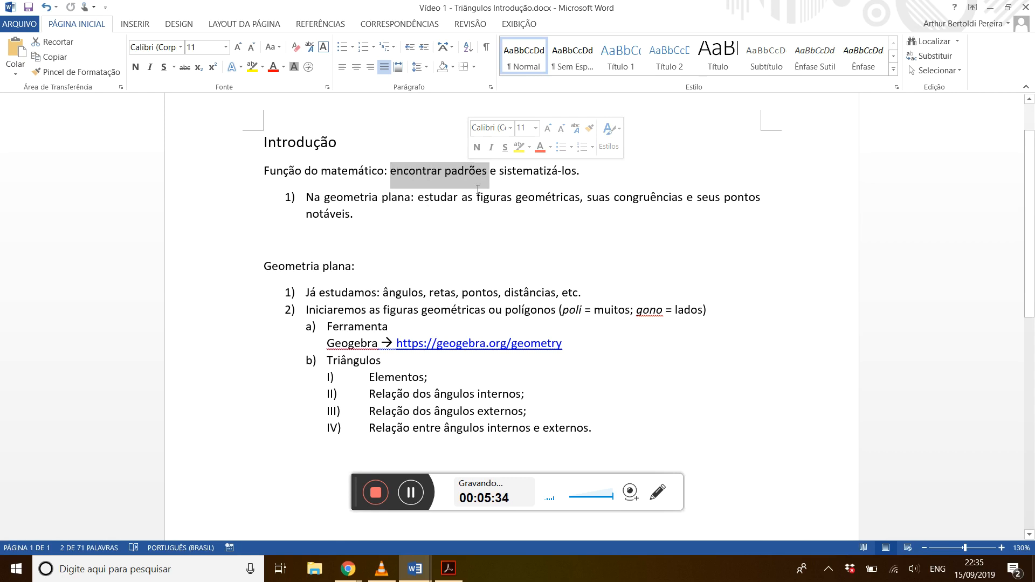
click(403, 367)
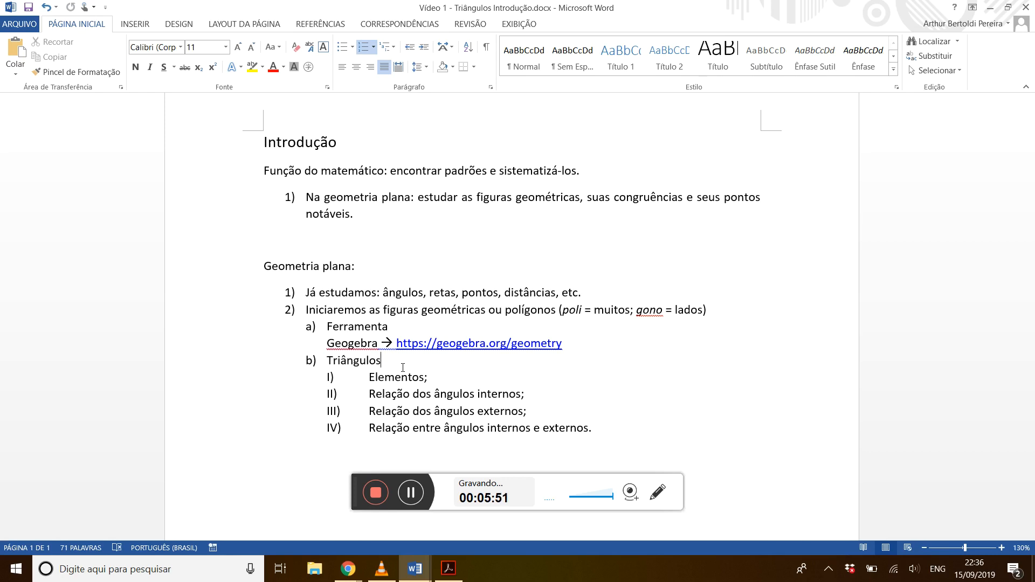
click(413, 329)
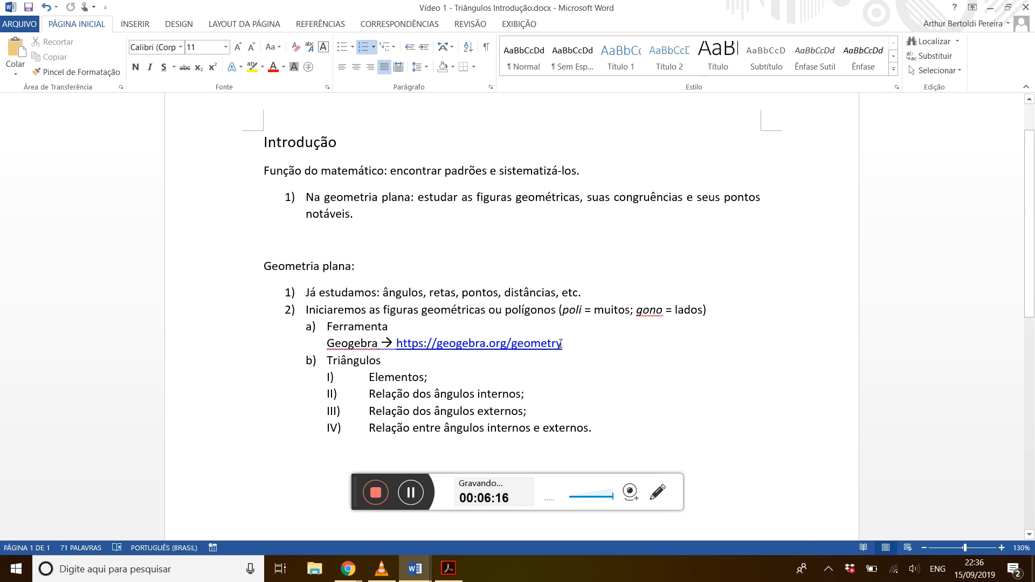
double_click(360, 343)
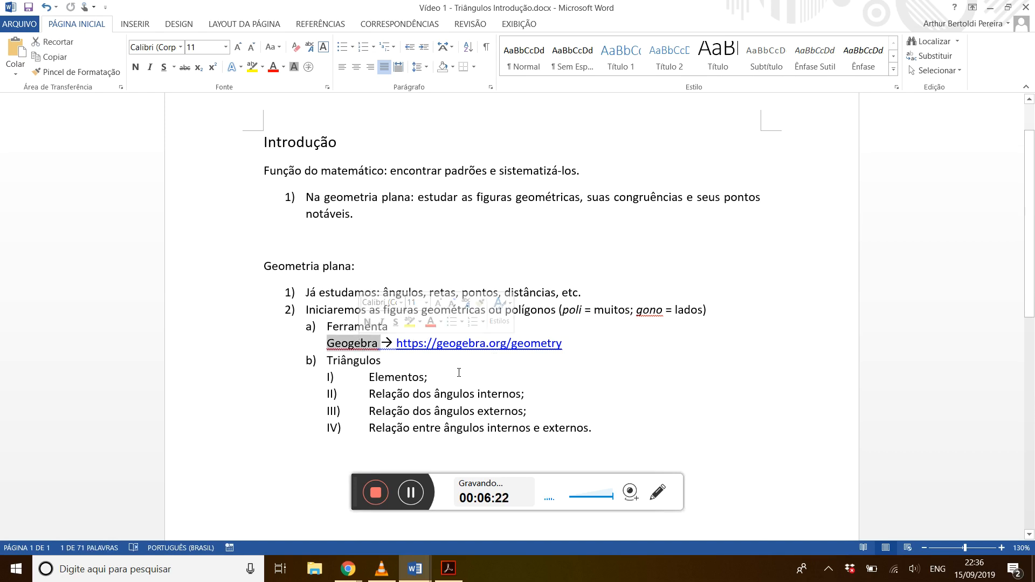
click(496, 363)
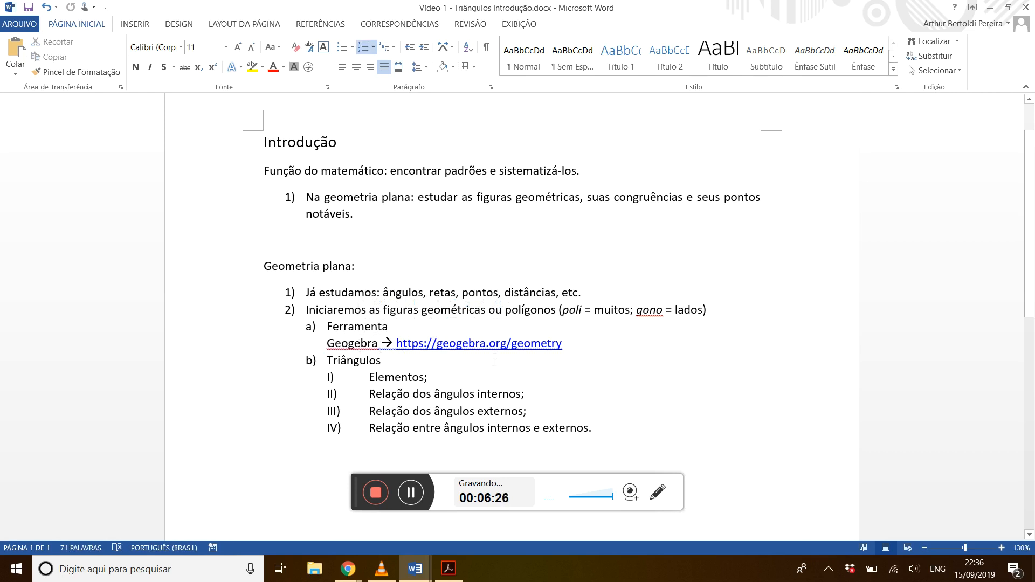
Switch to the empty Chrome tab and open geogebra.org/geometry.
key(alt+Tab)
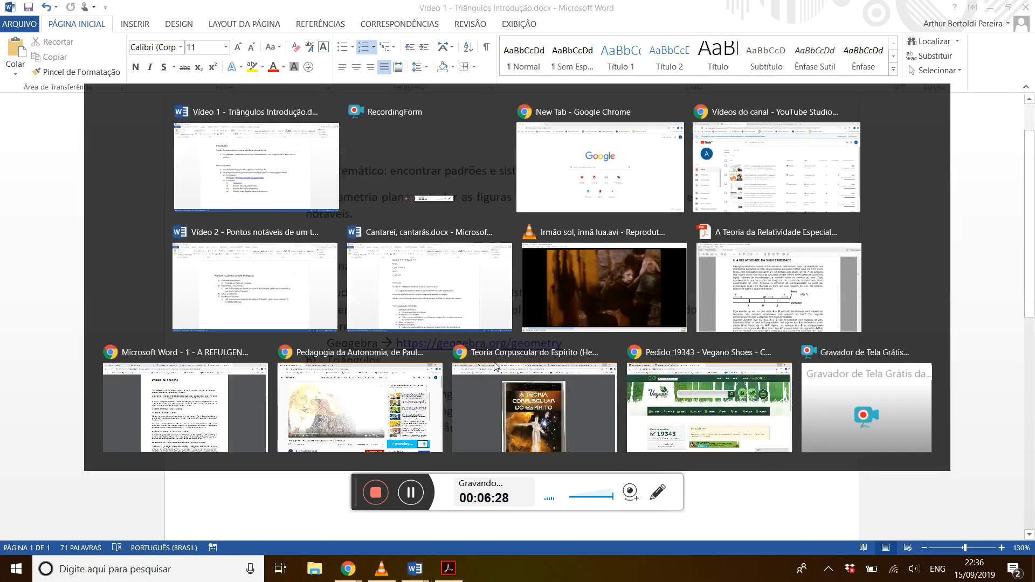
key(alt+Tab)
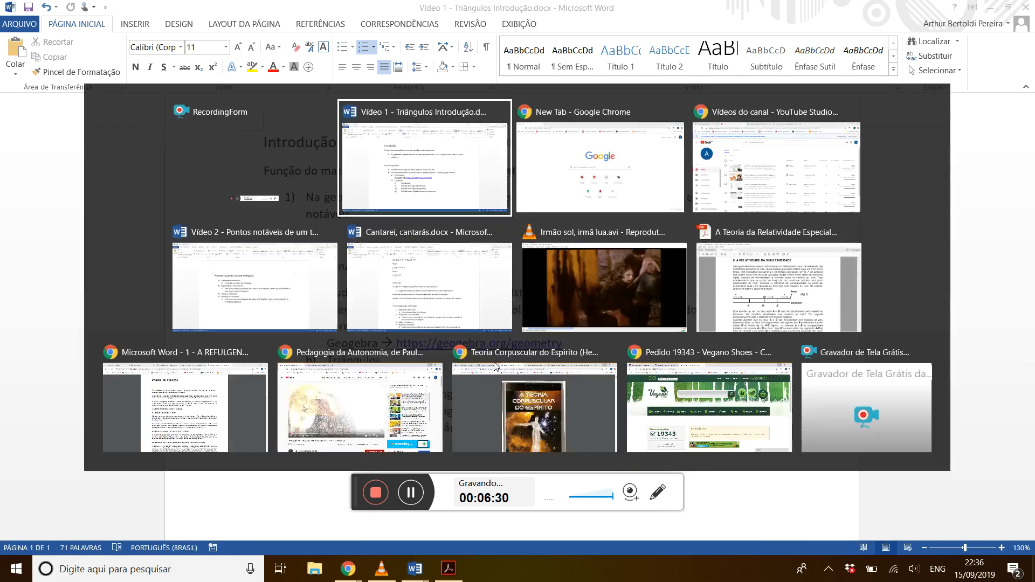
key(alt+Tab)
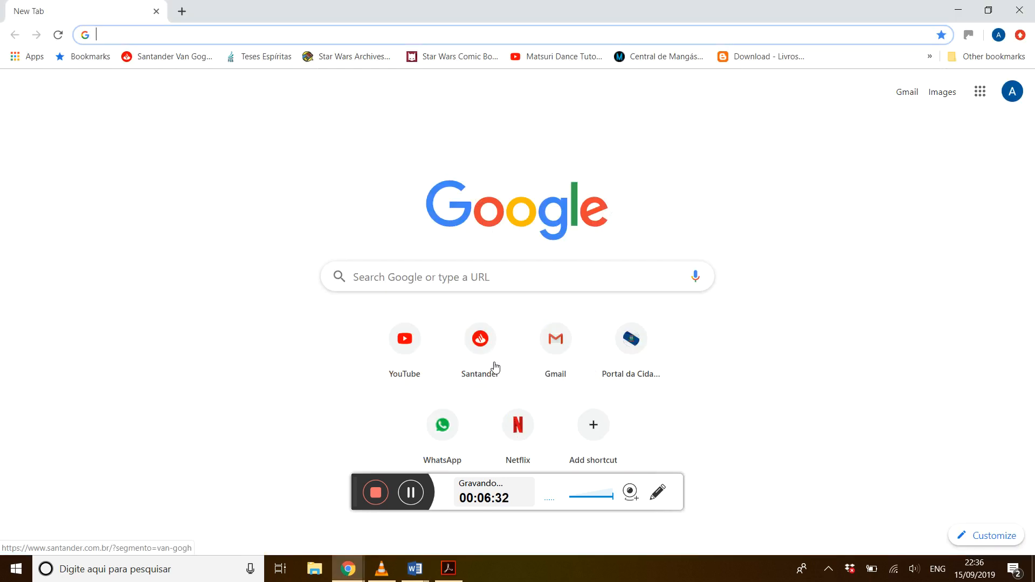
text(geogebra.org/geometry)
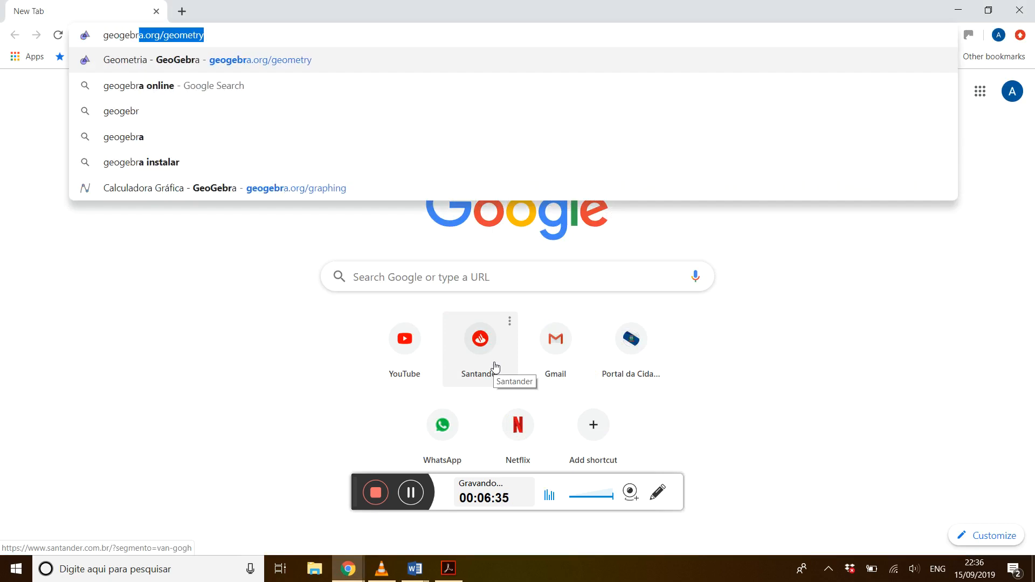
key(Right)
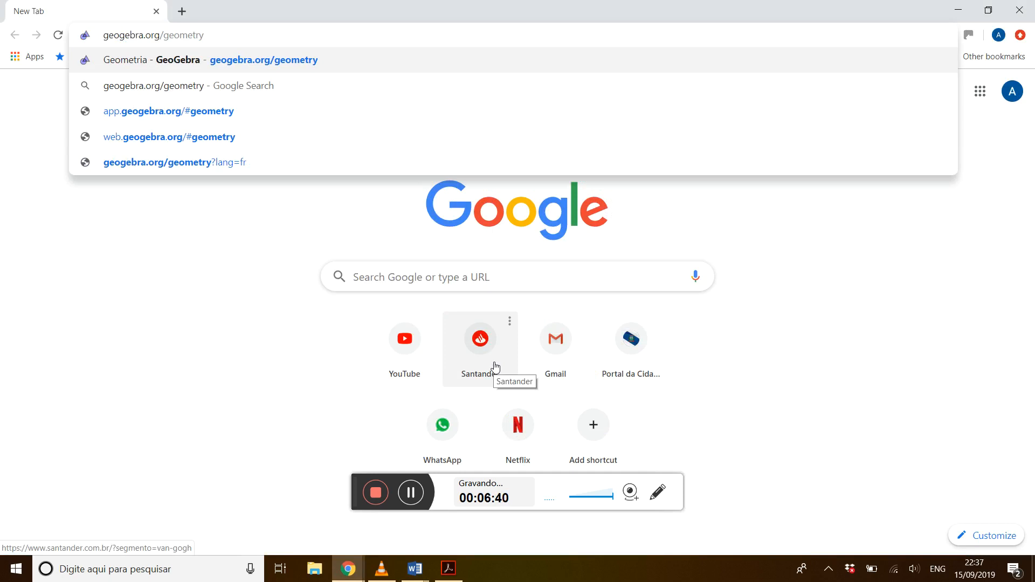
key(Return)
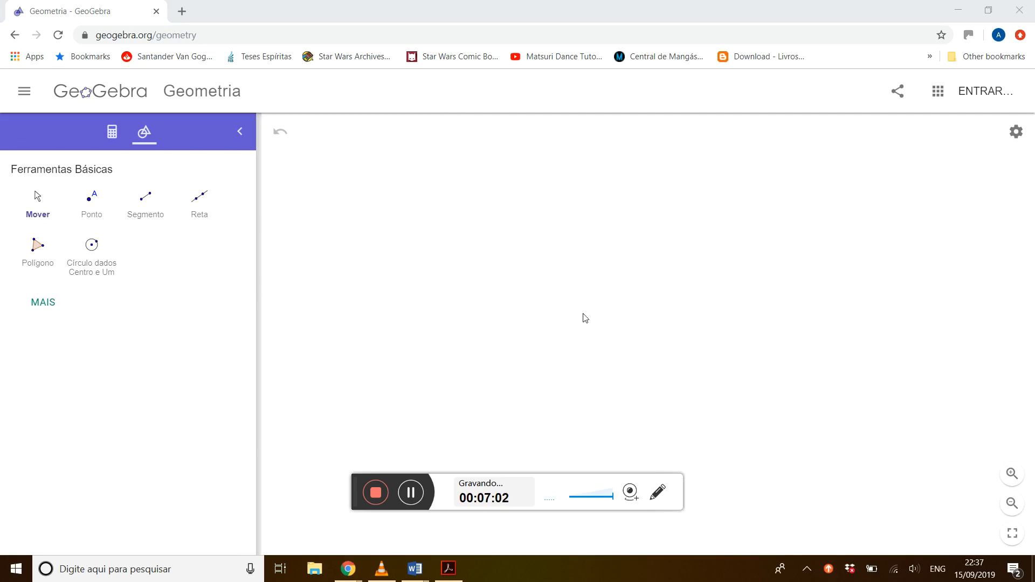
Expand the GeoGebra tool list and look through its categories from Ferramentas Básicas to Mídia.
click(39, 305)
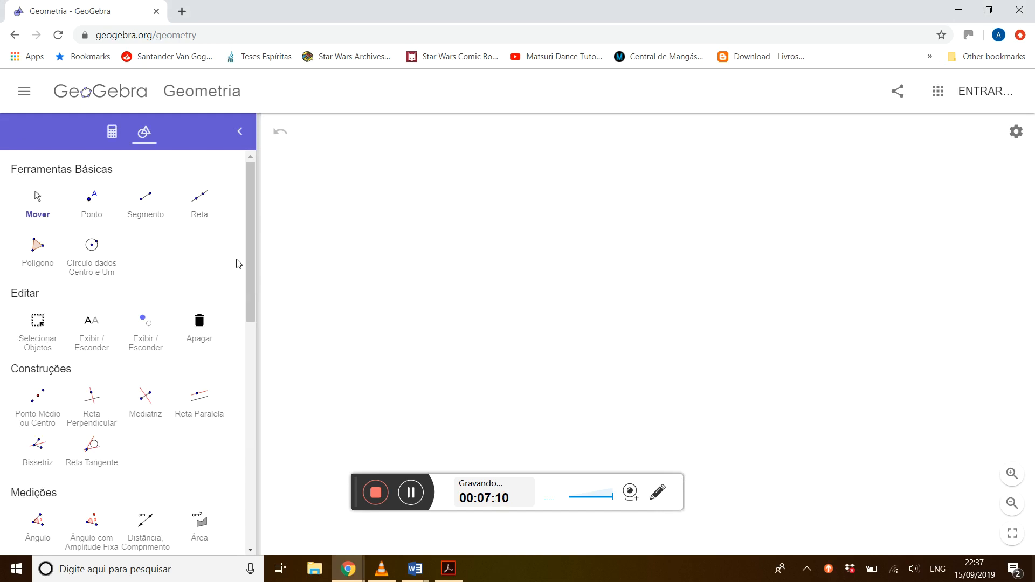
click(251, 348)
drag(249, 343, 251, 516)
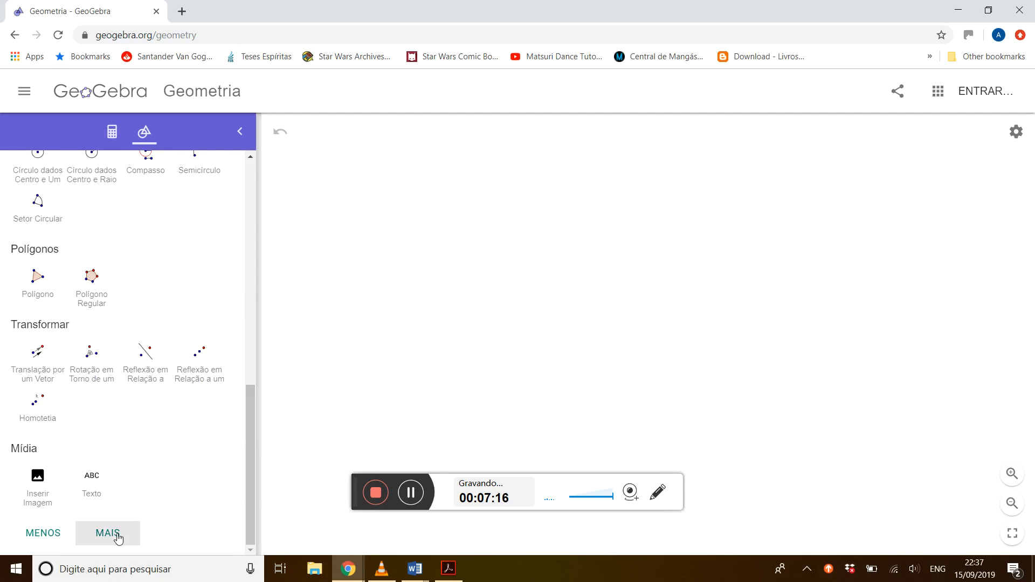
drag(250, 445, 251, 176)
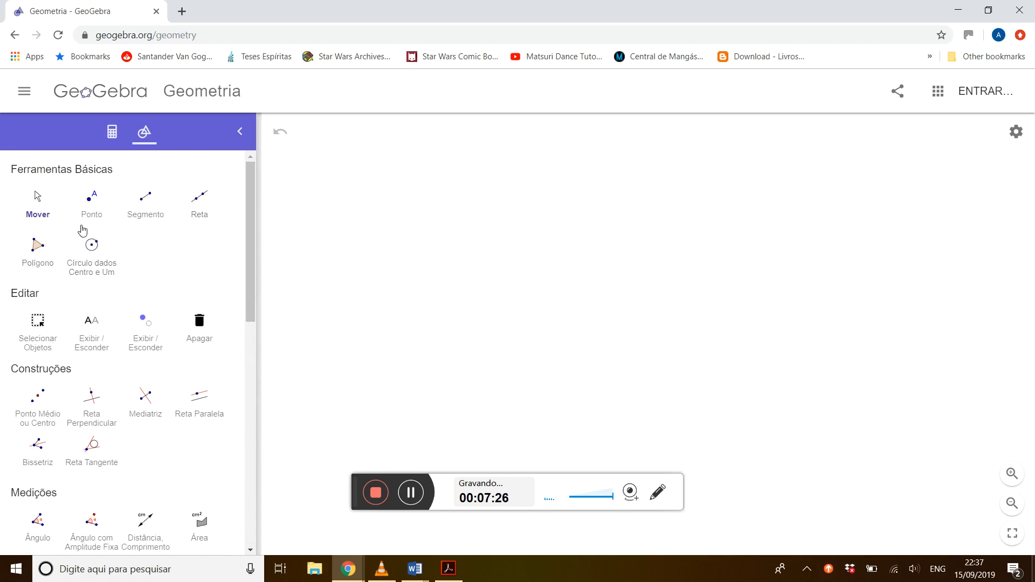
Draw a triangle ABC with the Polígono tool, with A as the upper vertex and BC as the nearly horizontal base.
click(34, 255)
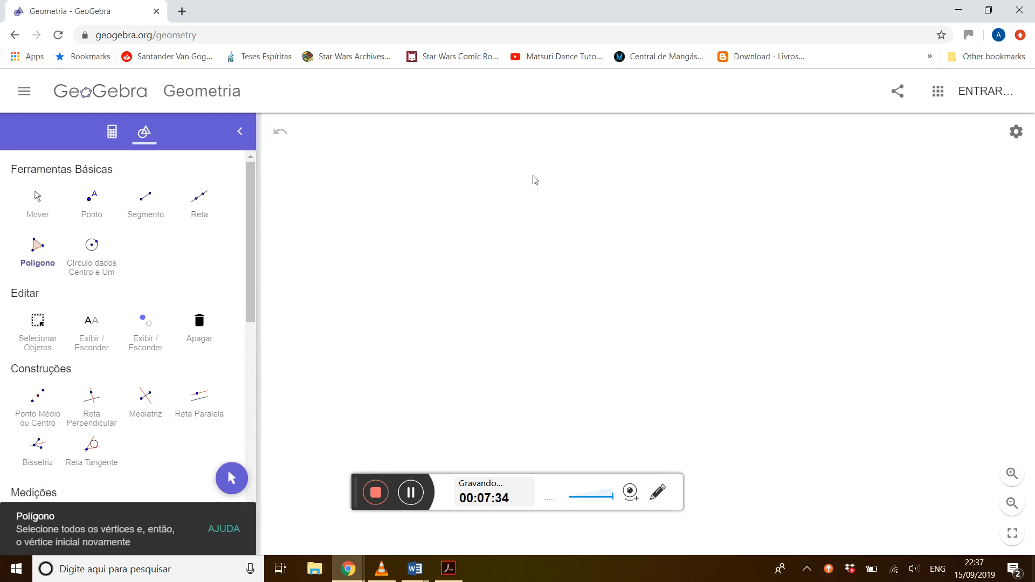
click(533, 175)
click(436, 314)
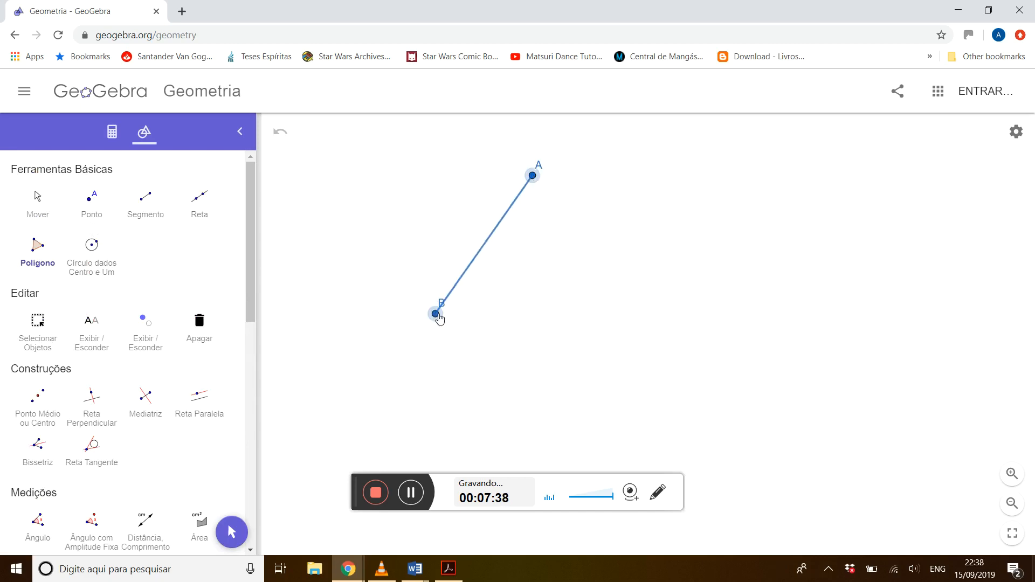
click(699, 326)
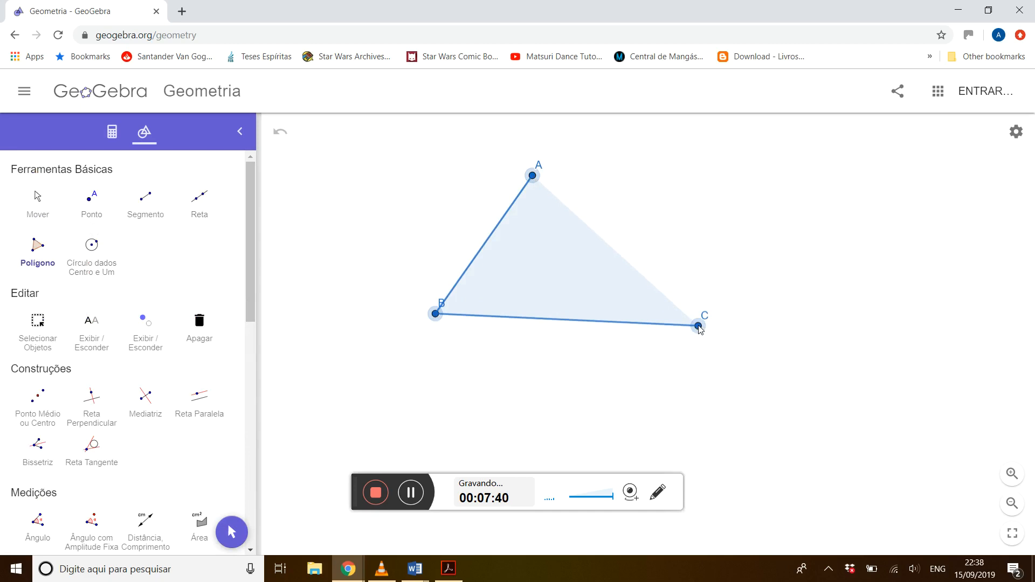
click(534, 177)
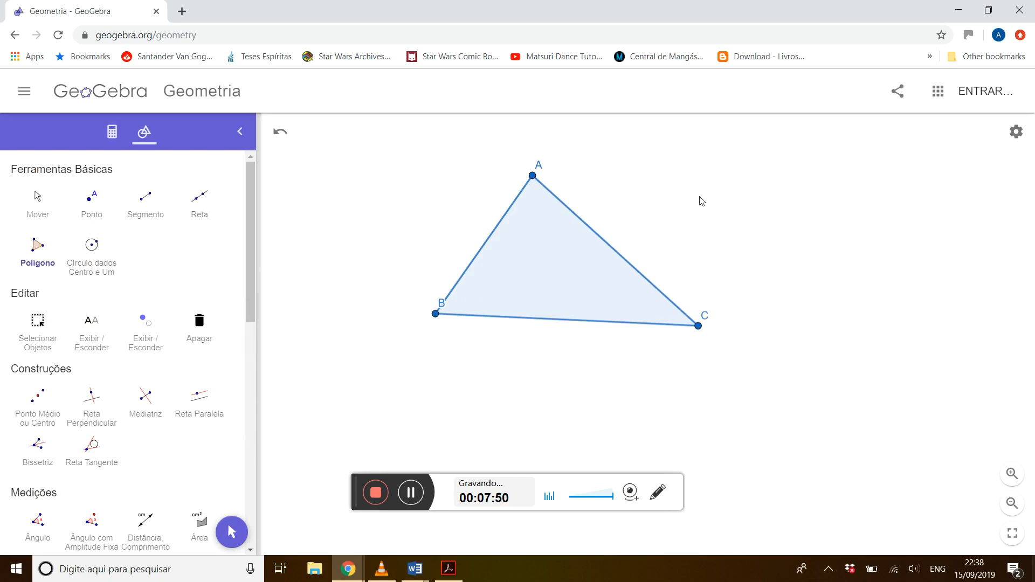
Switch to the Word outline to check the "Elementos" item under "Triângulos", and return to the GeoGebra triangle.
key(alt+Tab)
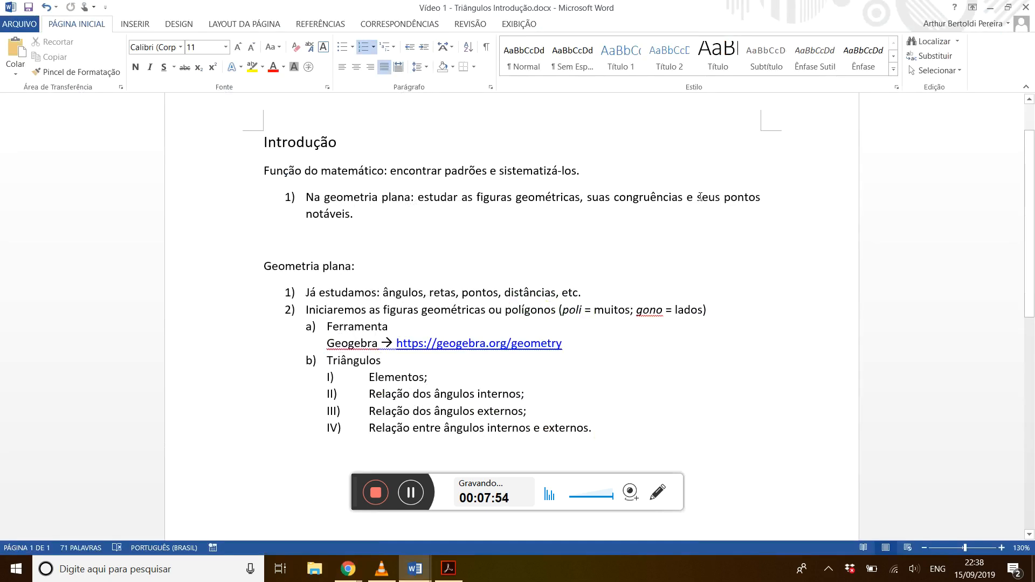
triple_click(447, 380)
click(447, 380)
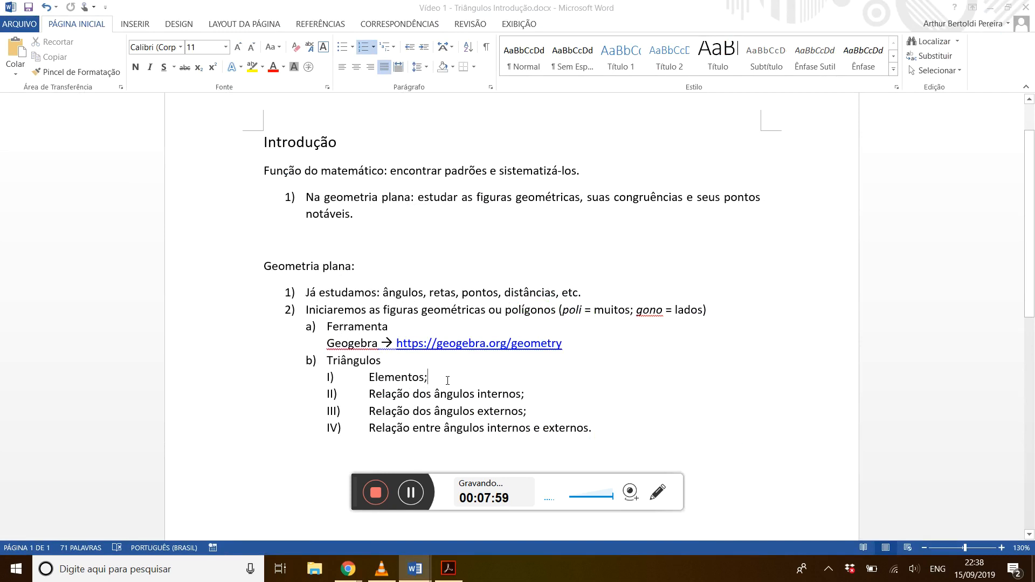
key(alt+Tab)
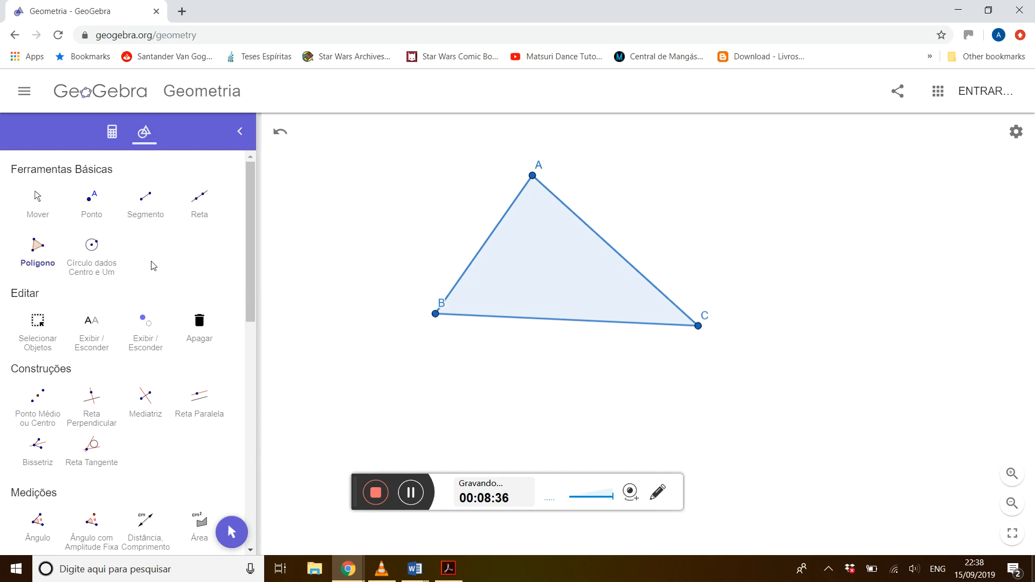
Move vertex B down and away from A, and measure the lengths of sides AB, AC and BC.
click(36, 202)
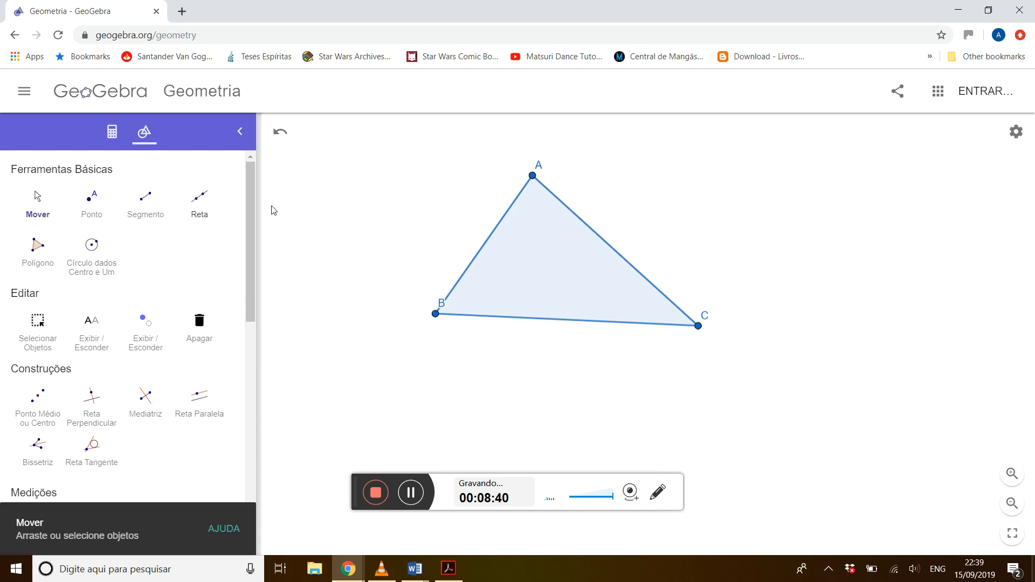
drag(438, 316, 395, 376)
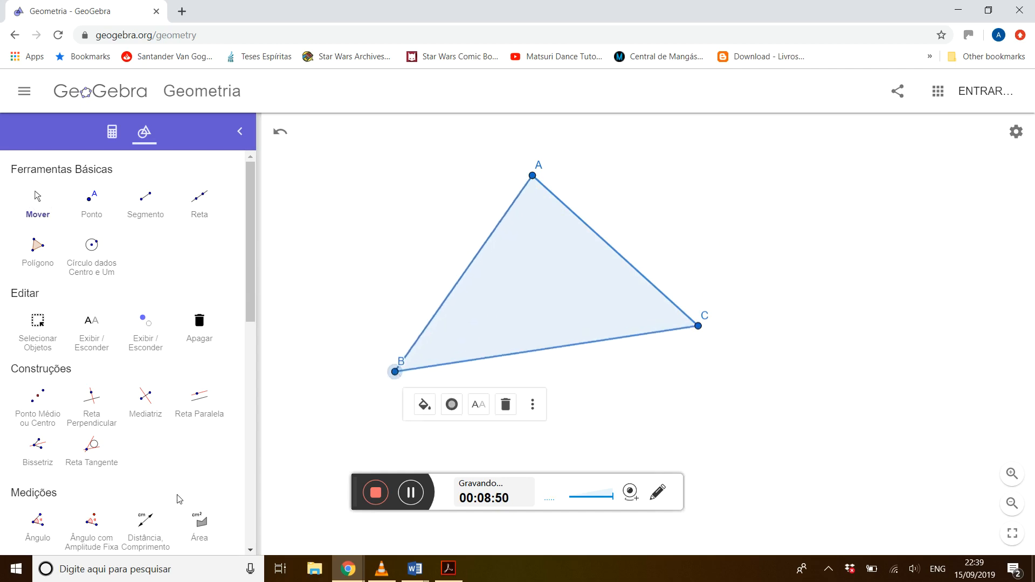
click(143, 532)
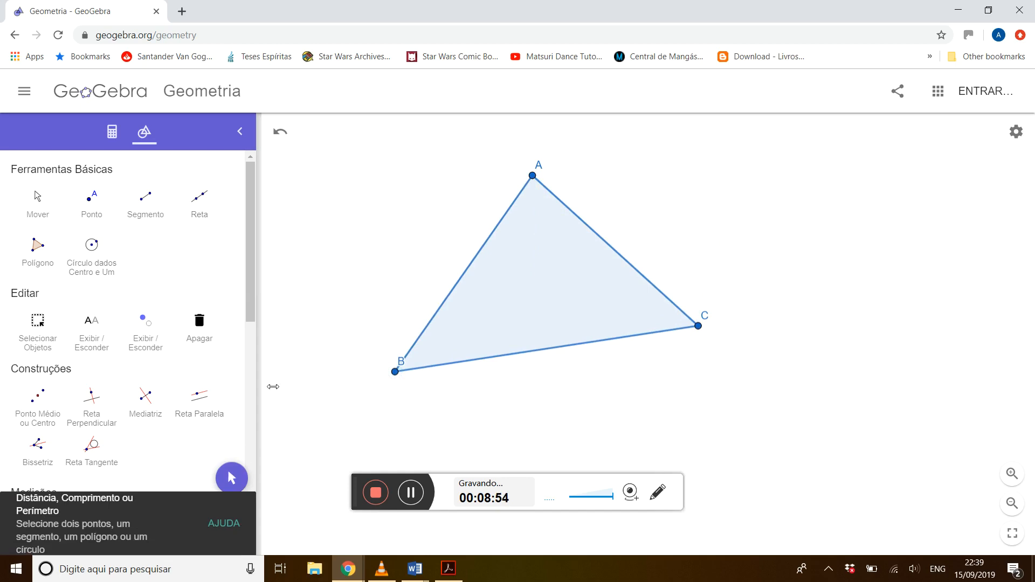
drag(253, 312, 254, 374)
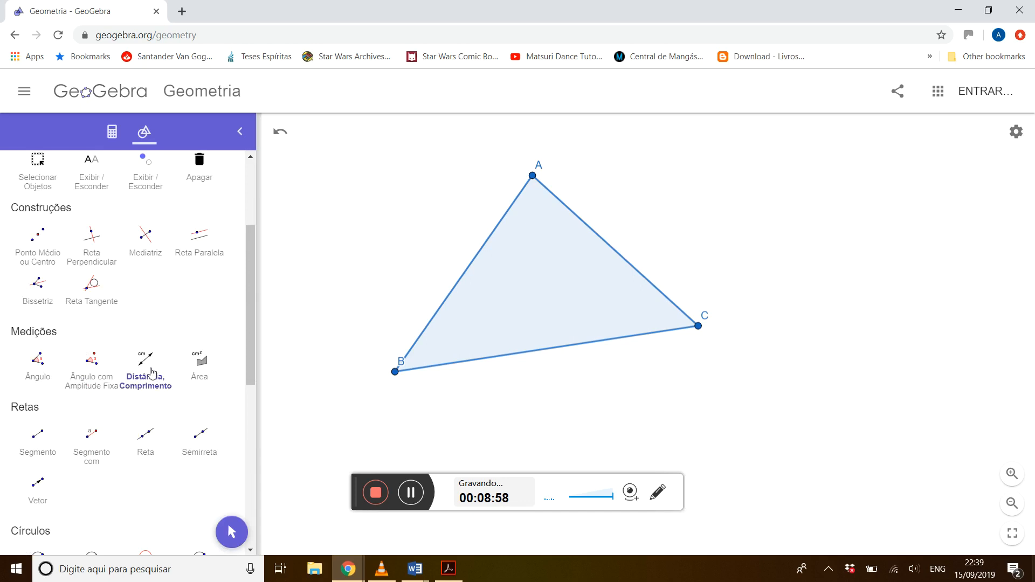
click(459, 282)
click(616, 253)
click(550, 351)
Measure the triangle's interior angles at vertices A, C and B with the Ângulo tool.
click(39, 371)
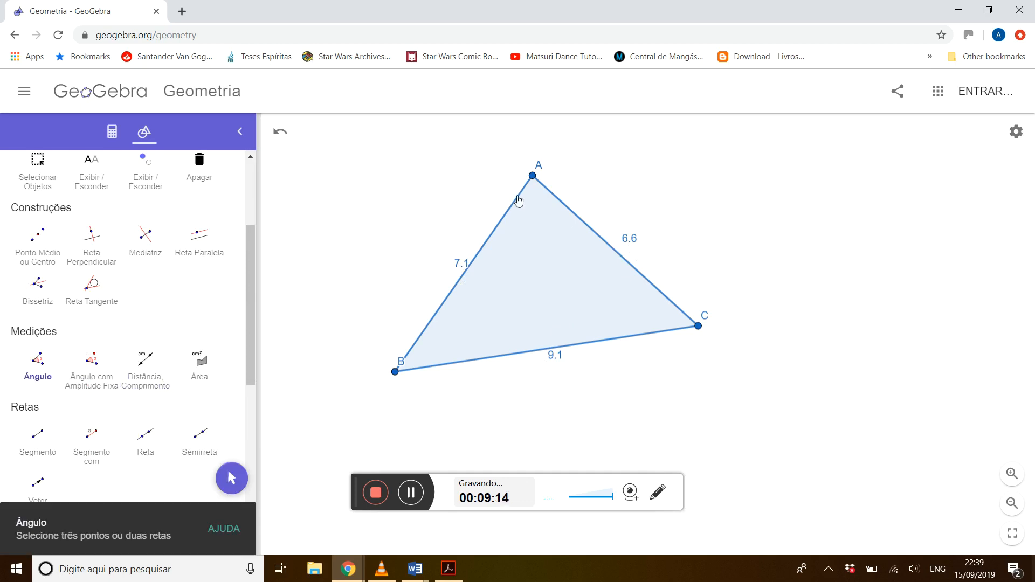
click(540, 185)
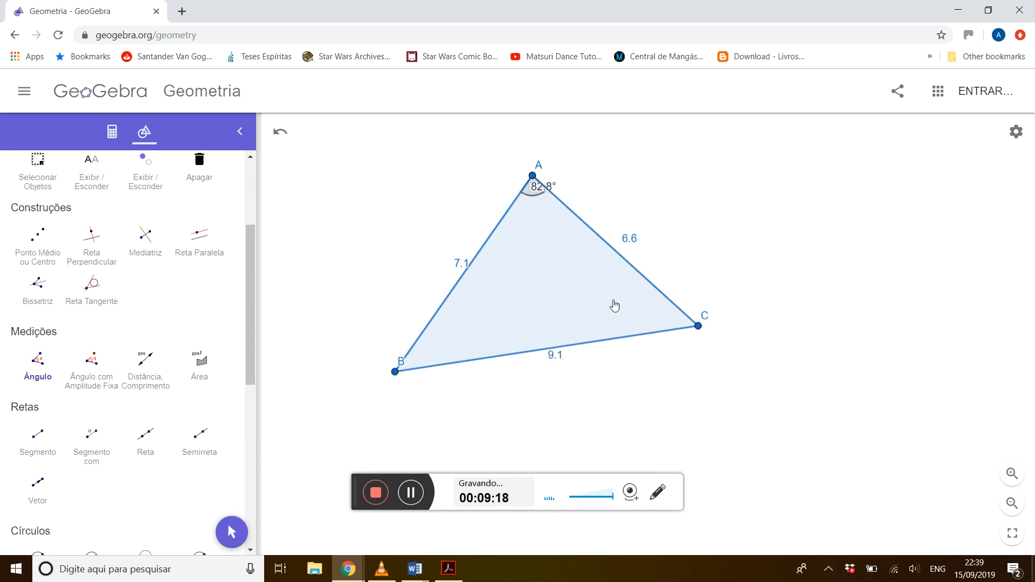
click(675, 330)
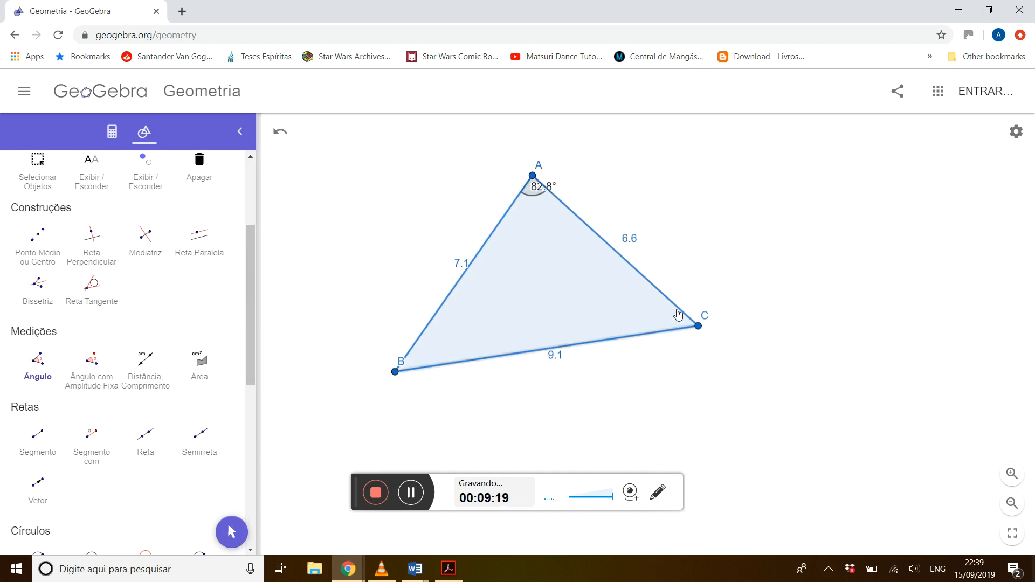
click(678, 311)
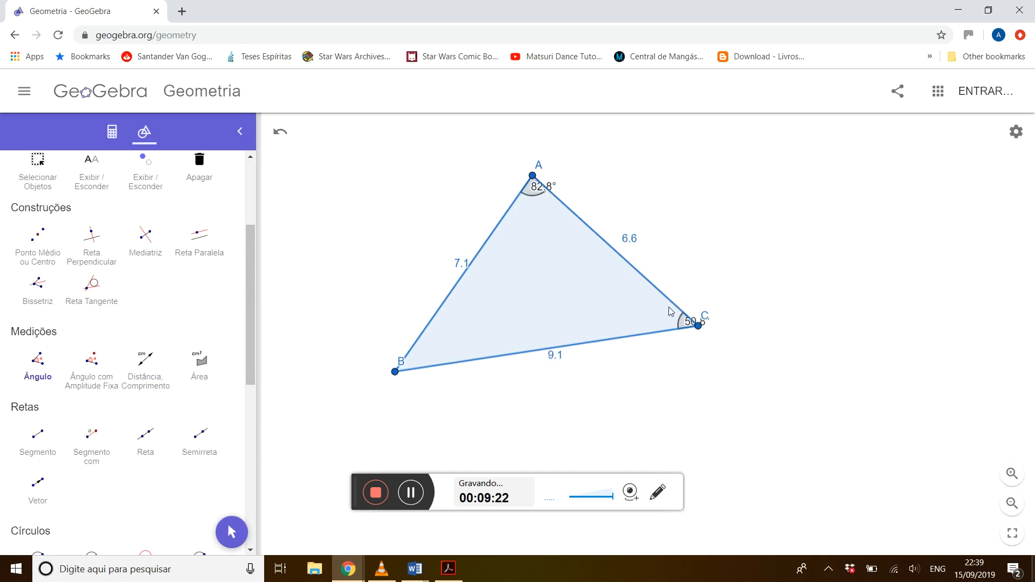
click(421, 344)
click(427, 372)
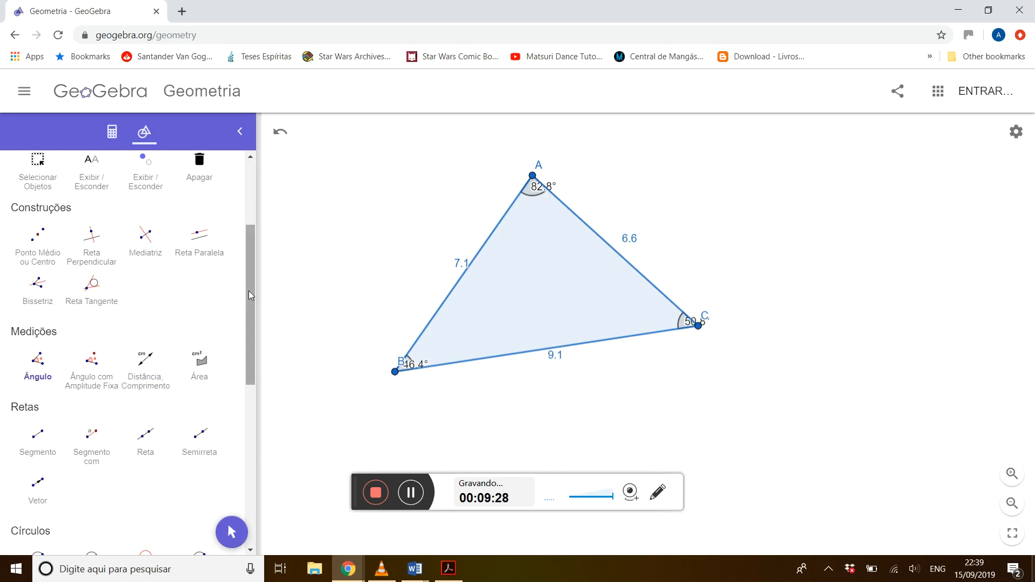
Reposition the angle labels at B, A and C and the length label of side AB so they are readable.
scroll(251, 295, up, 3)
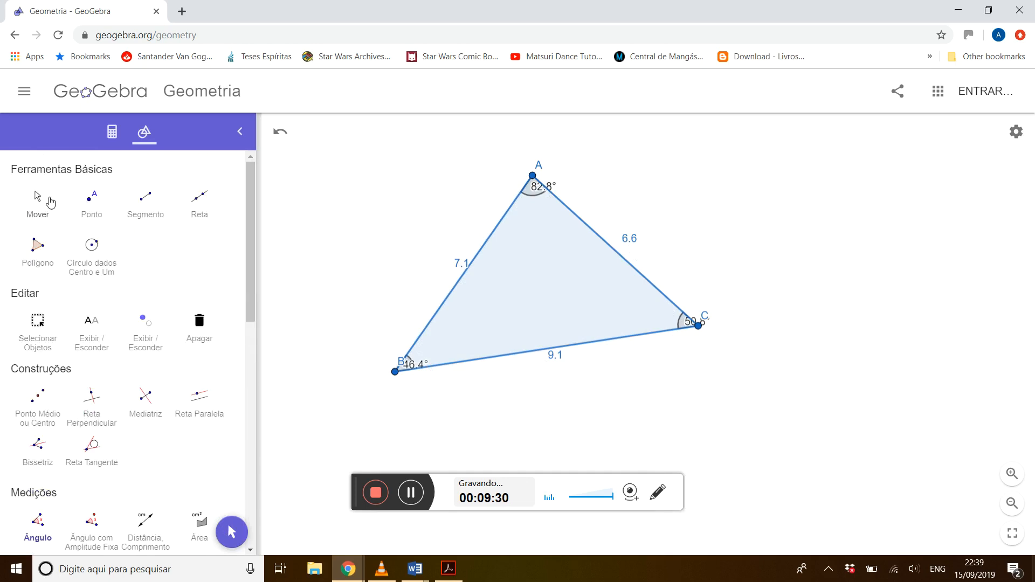
click(36, 209)
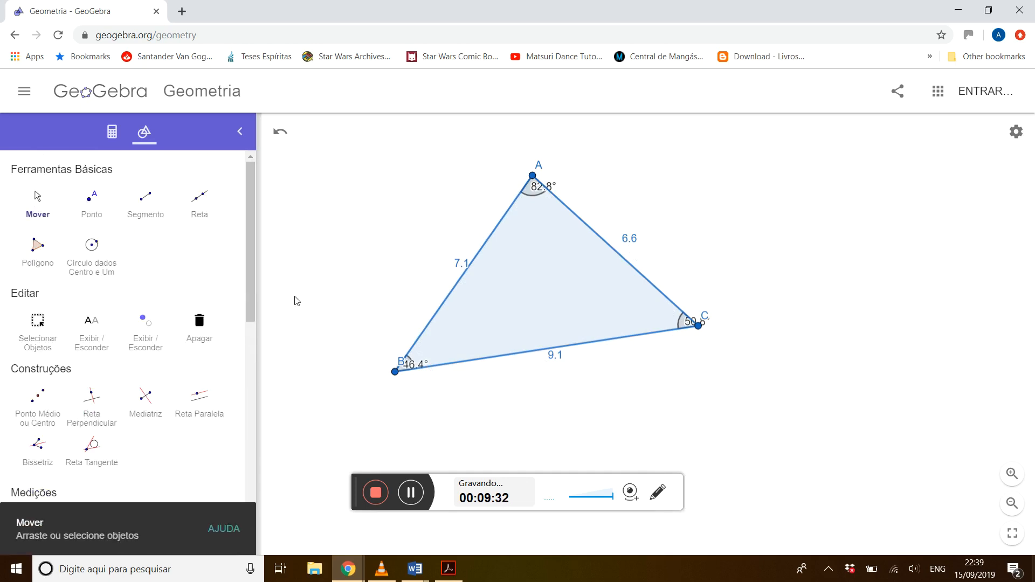
drag(429, 361, 436, 354)
drag(542, 188, 559, 181)
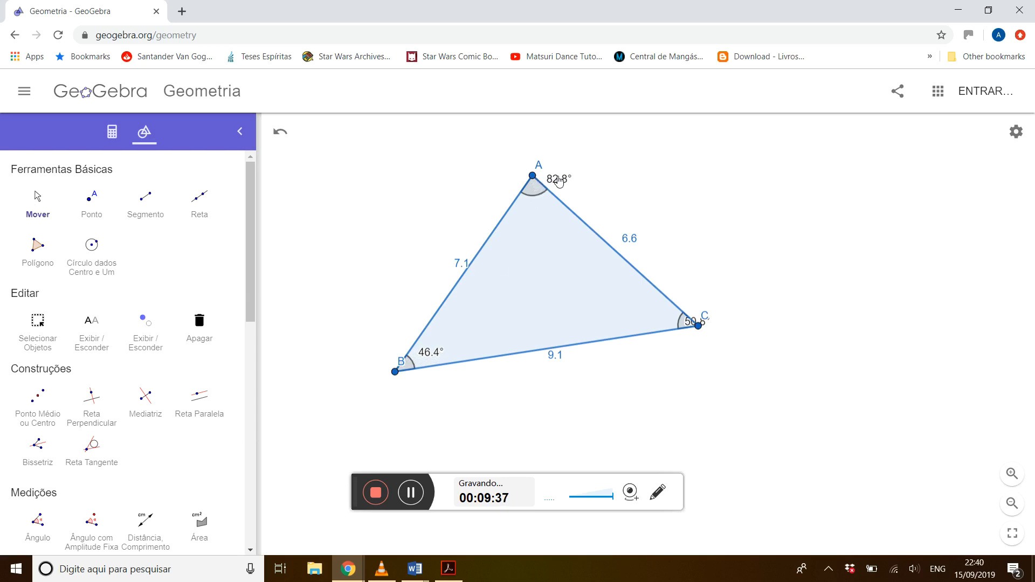
drag(690, 325, 656, 325)
drag(465, 265, 456, 264)
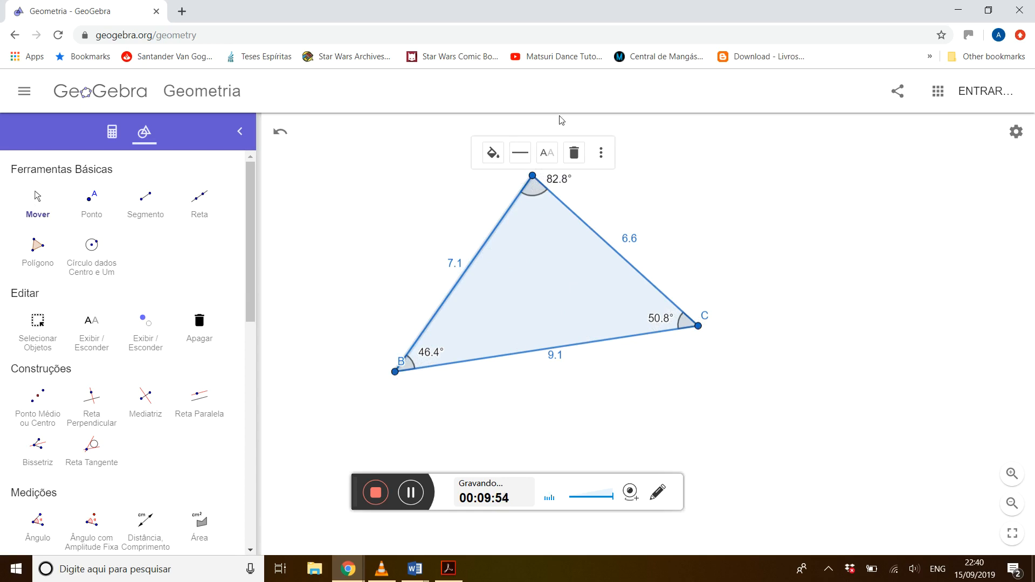
click(728, 192)
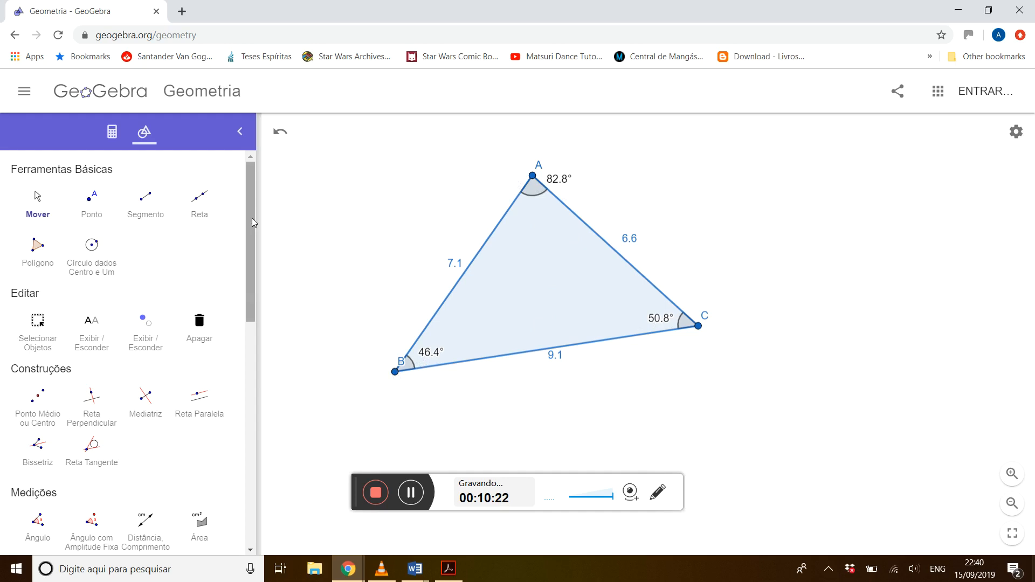
Draw rays with the Semirreta tool from A through C, from B through C and from A through B.
drag(252, 219, 241, 309)
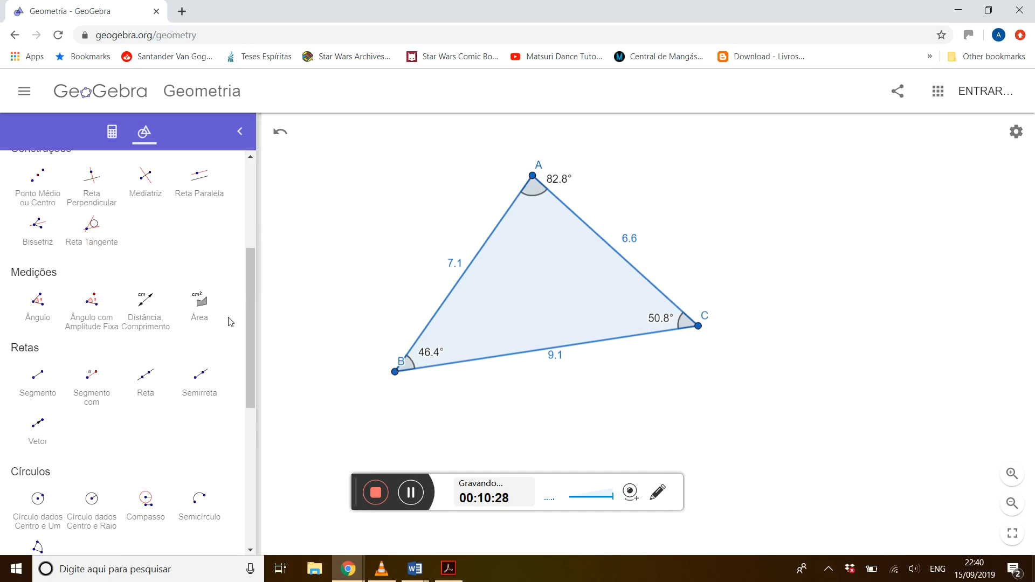
click(202, 380)
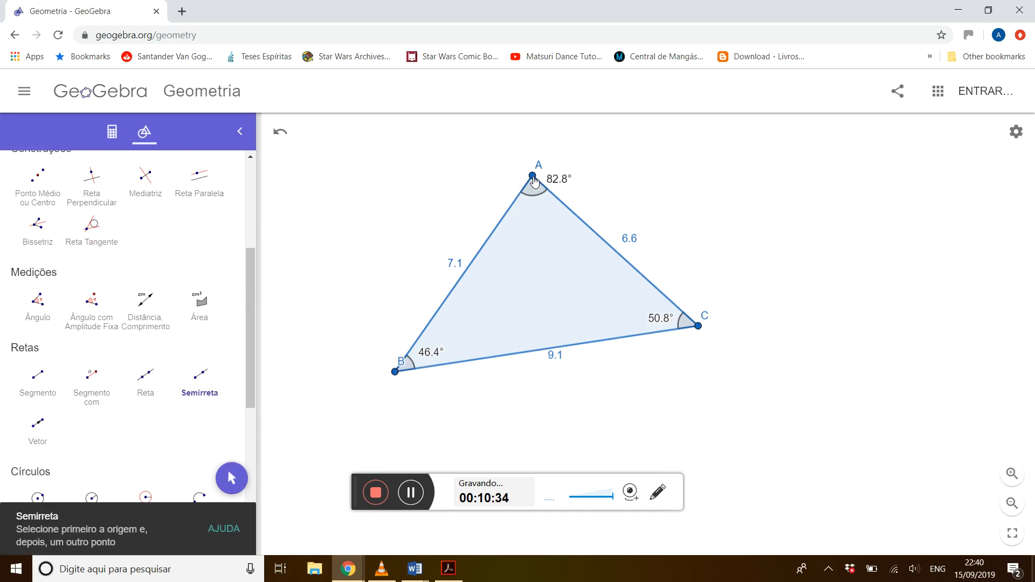
click(533, 177)
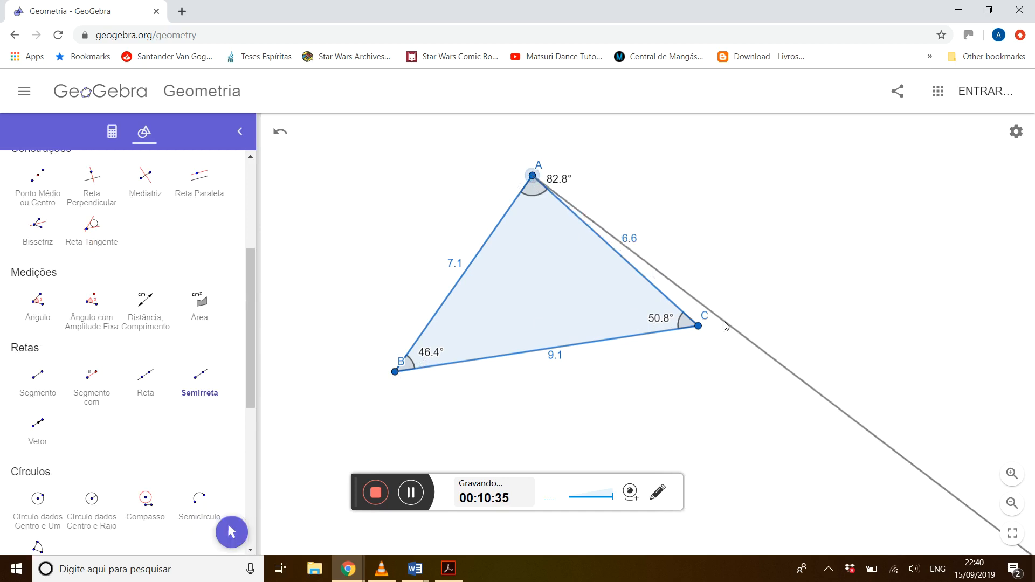
click(698, 326)
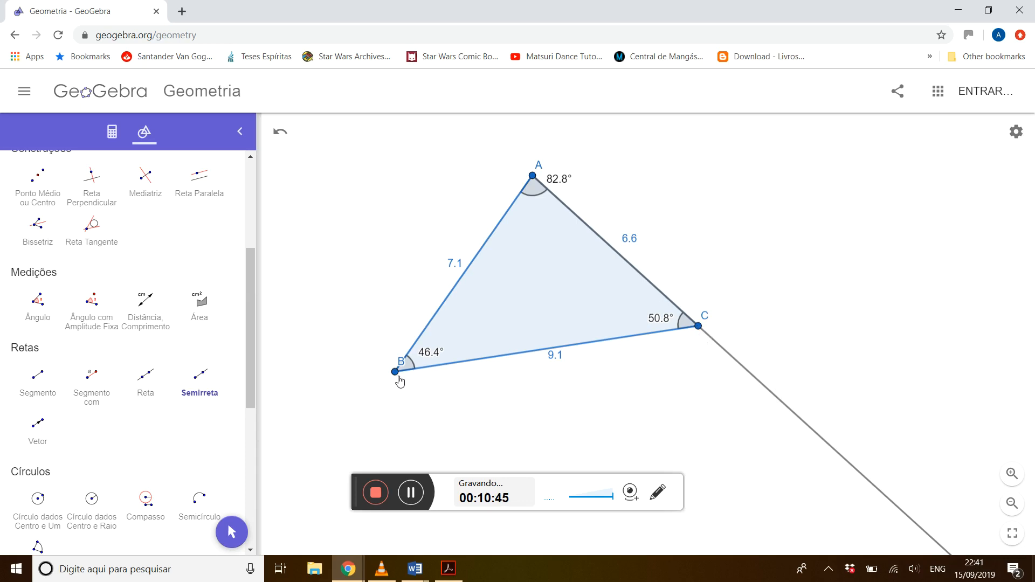
click(396, 372)
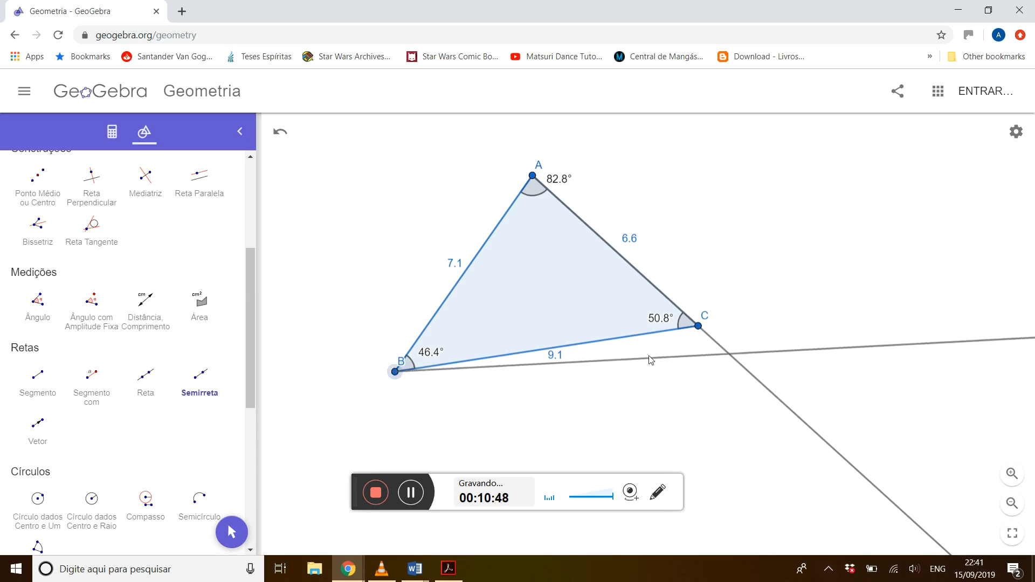
click(700, 332)
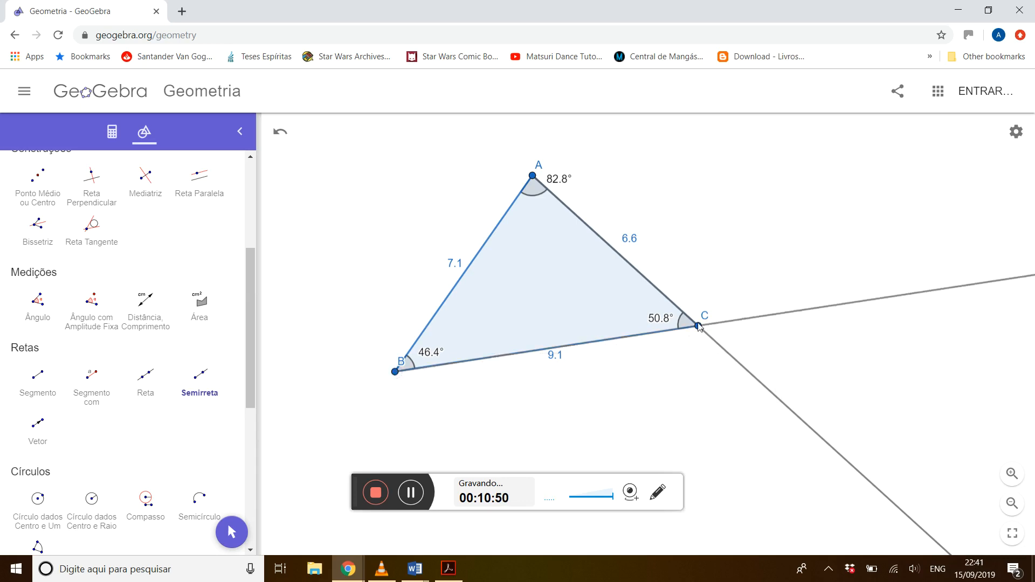
click(533, 176)
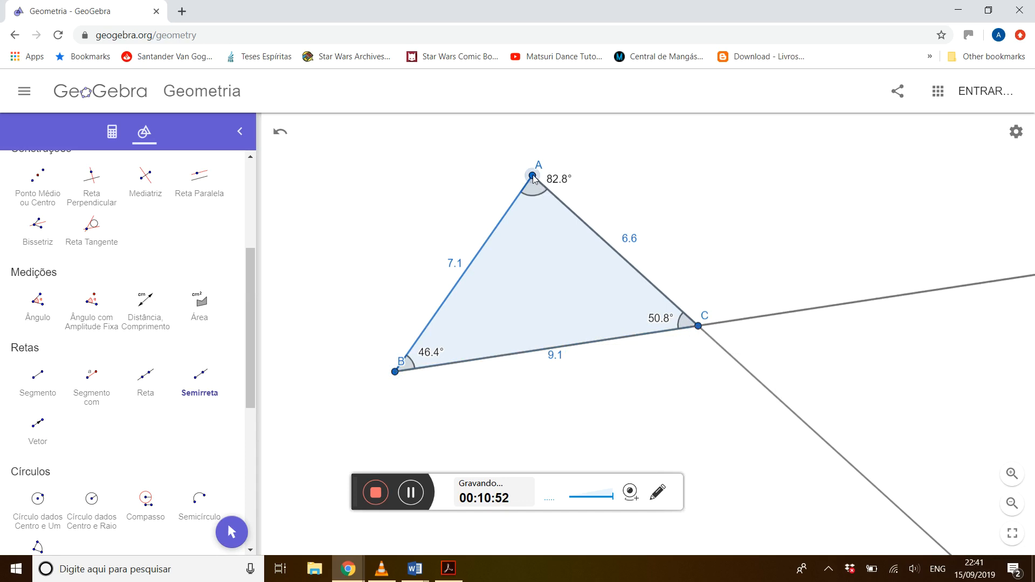
click(396, 375)
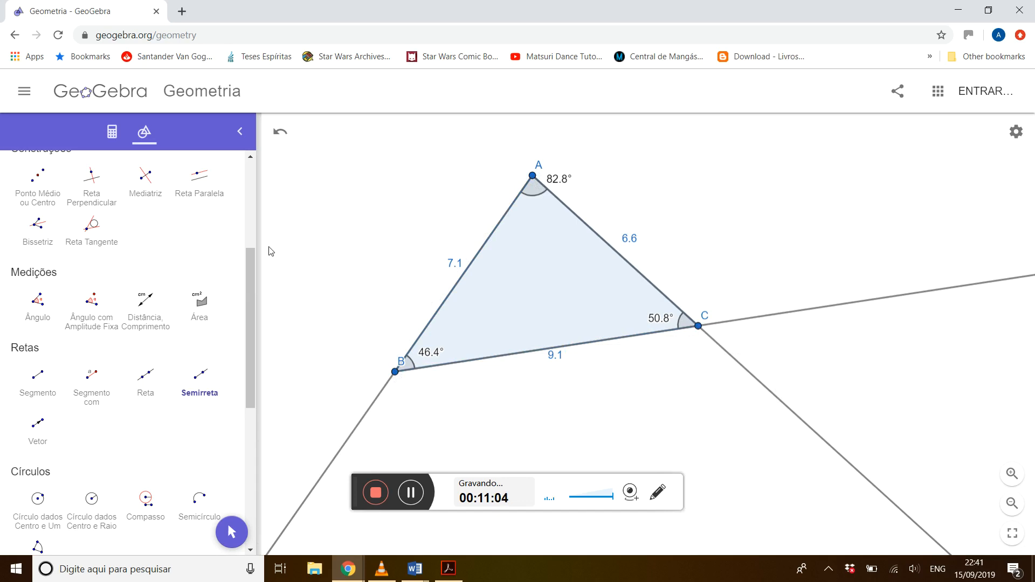
Replace the ray from A through C with a ray starting at C and passing through A.
scroll(247, 234, up, 3)
click(201, 254)
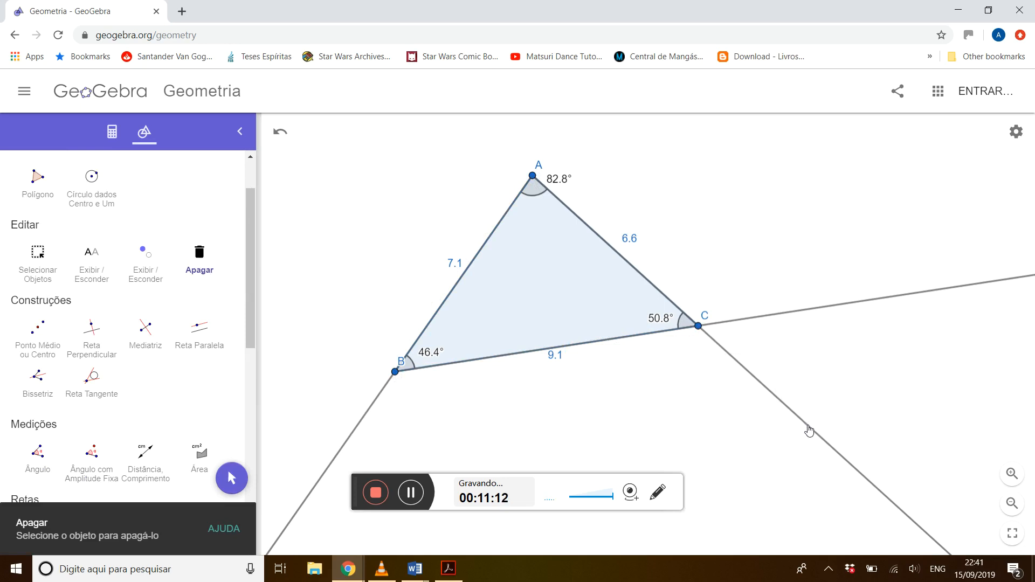
click(808, 430)
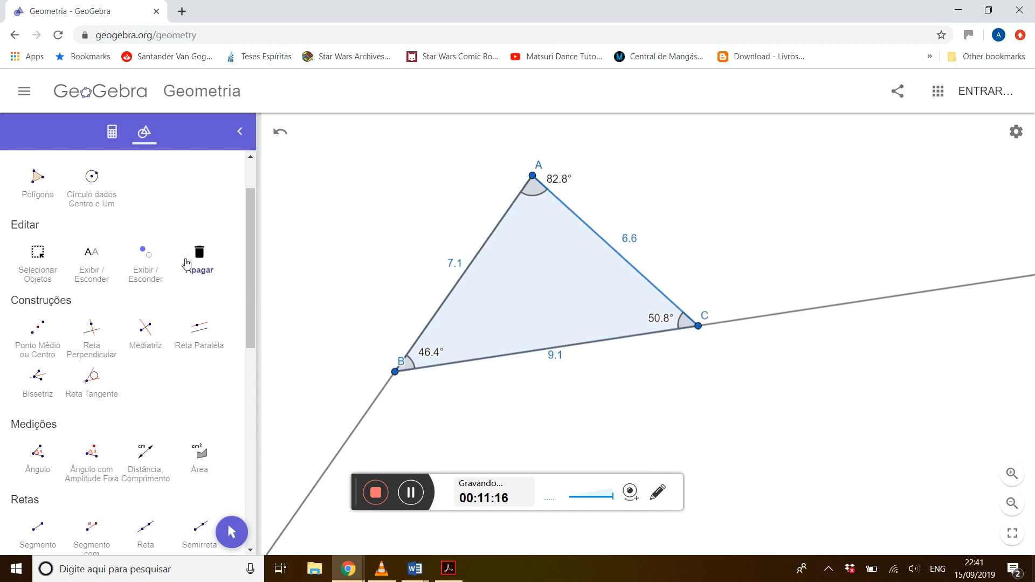
drag(249, 206, 253, 285)
click(200, 323)
click(698, 326)
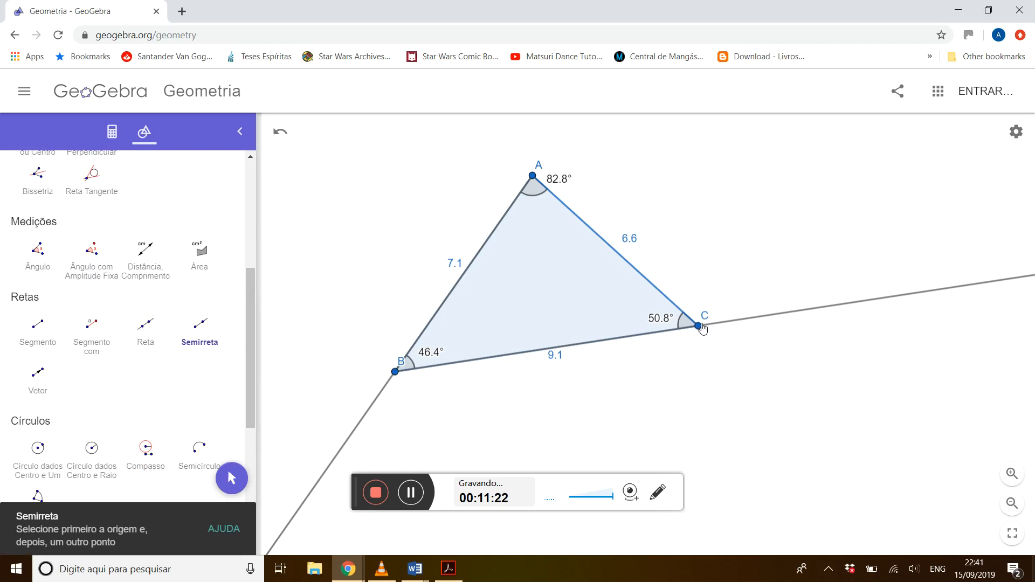
click(532, 176)
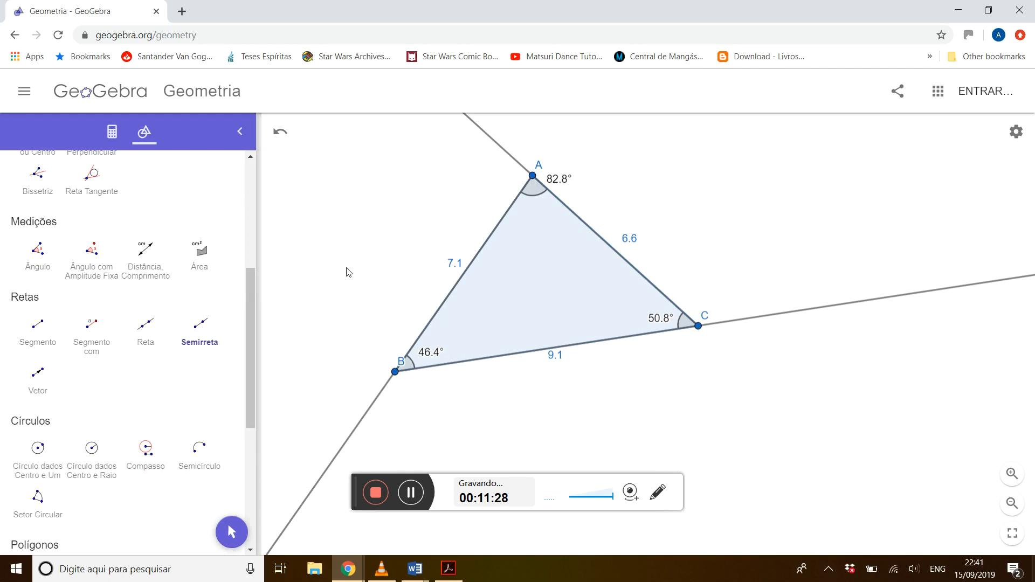
Move the name labels of vertices B and C outside the triangle, clear of the rays.
click(253, 171)
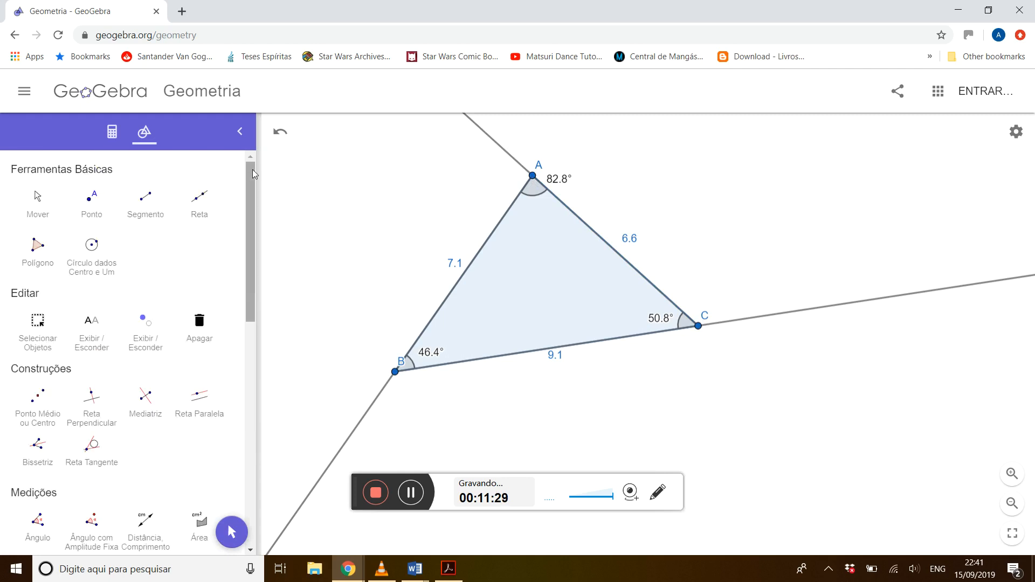
click(39, 208)
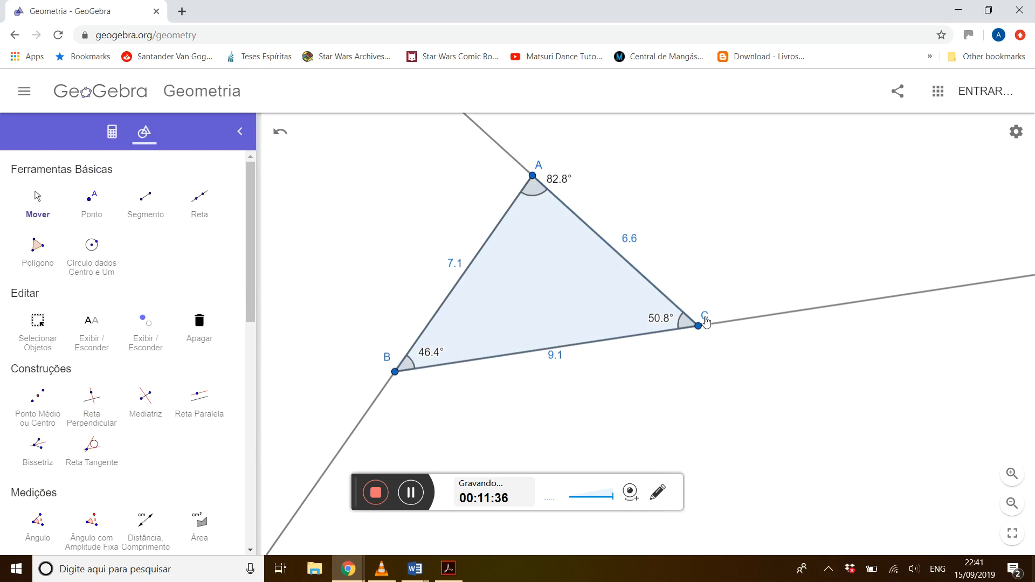
drag(704, 319, 712, 345)
Measure the exterior angle at A between side AB and the extension of CA, and move its label outward, clear of the arc.
drag(249, 242, 250, 325)
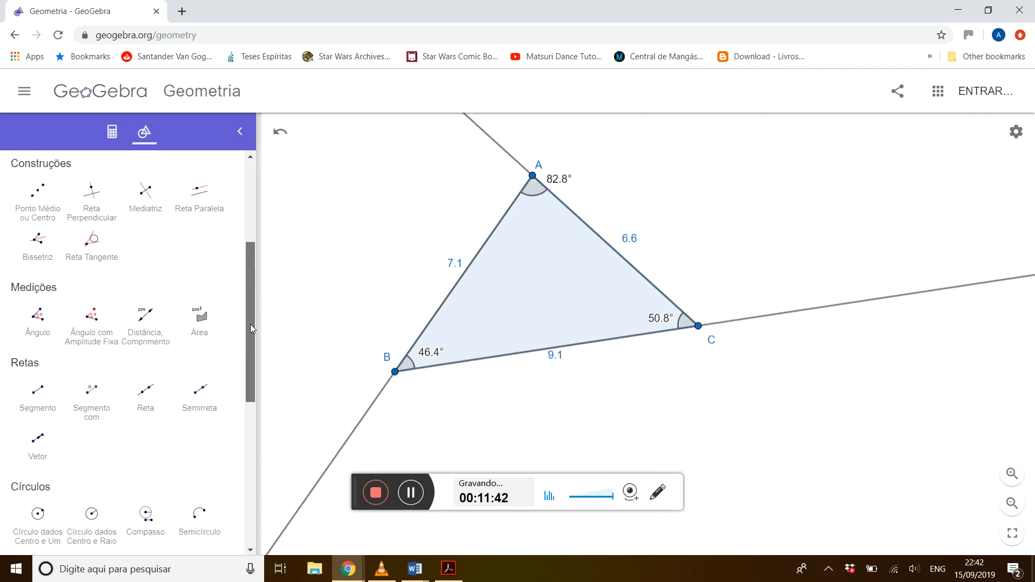
click(38, 317)
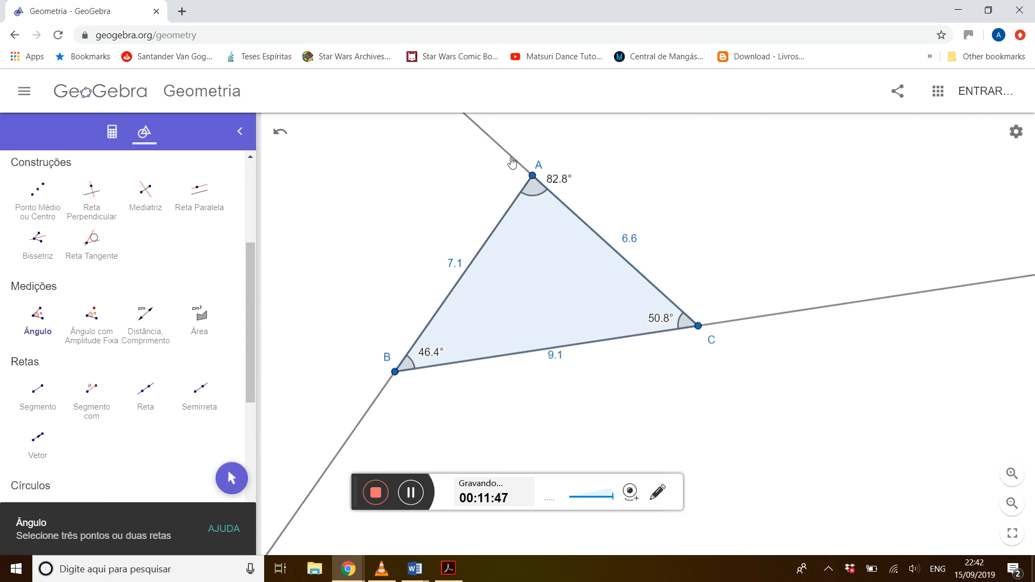
click(520, 199)
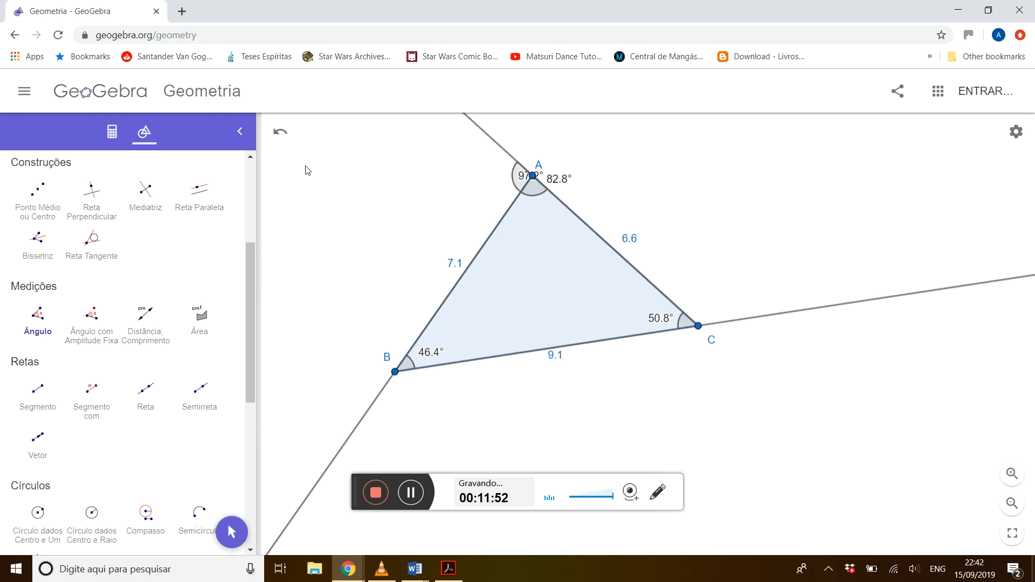
scroll(251, 176, up, 1)
scroll(251, 175, up, 5)
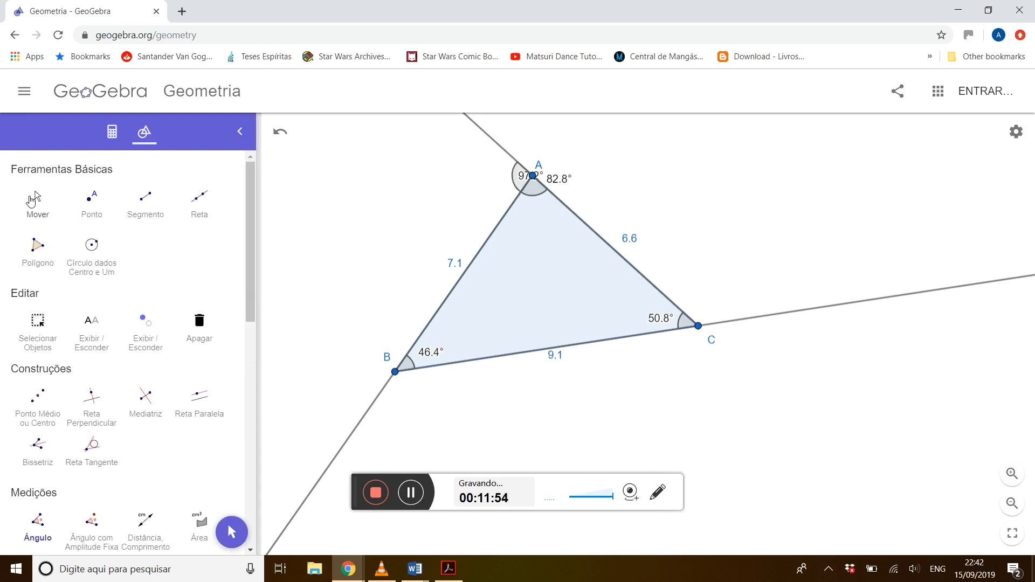
click(32, 199)
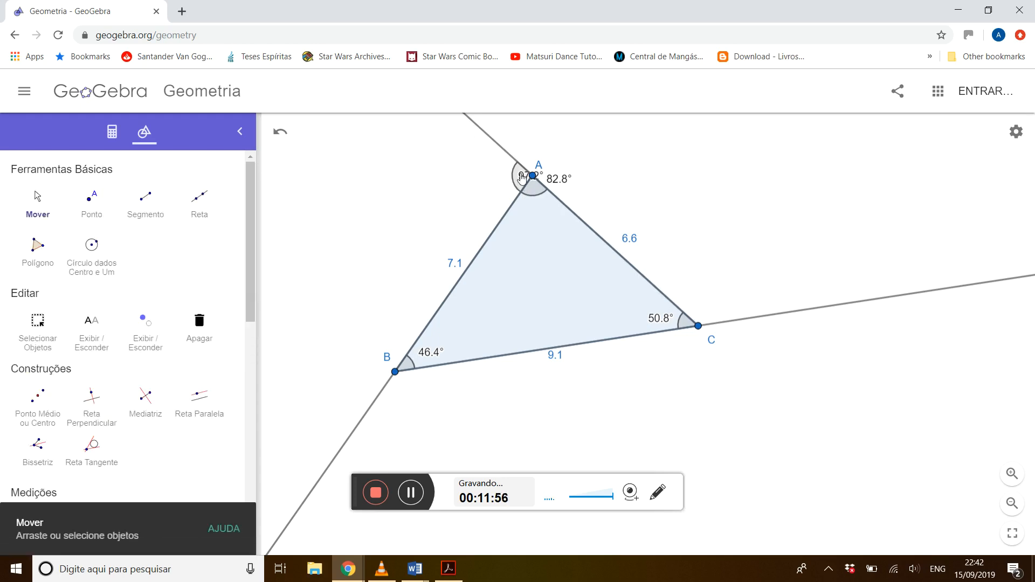
drag(517, 177, 476, 180)
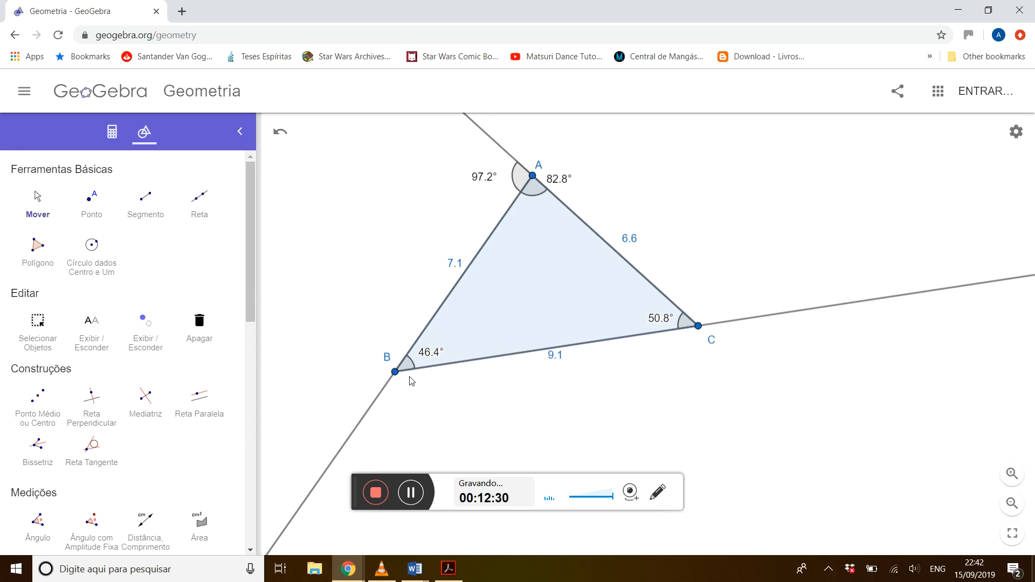
Measure the exterior angles at C and at B, each between a side and the extending ray.
drag(253, 277, 252, 375)
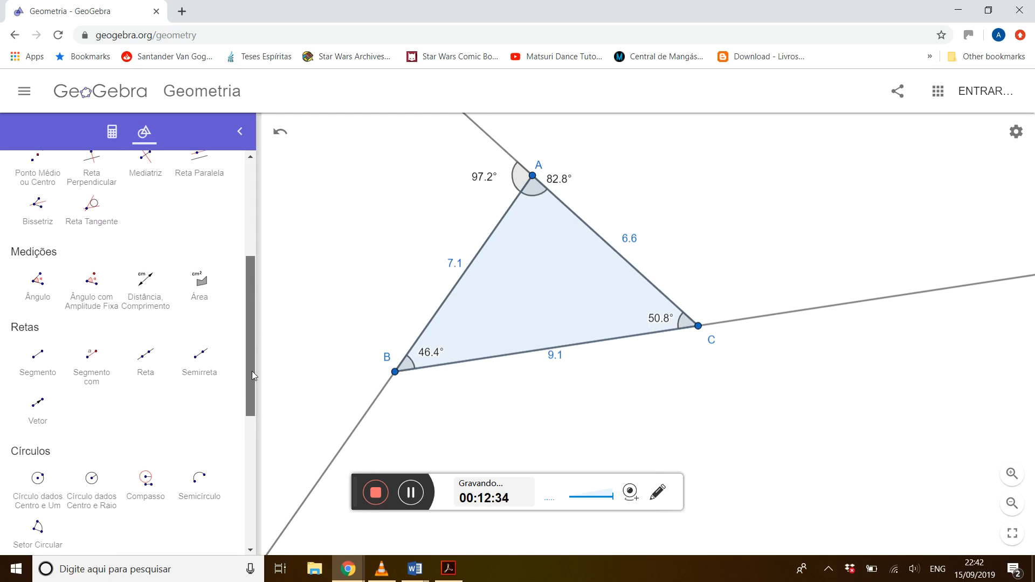
click(38, 281)
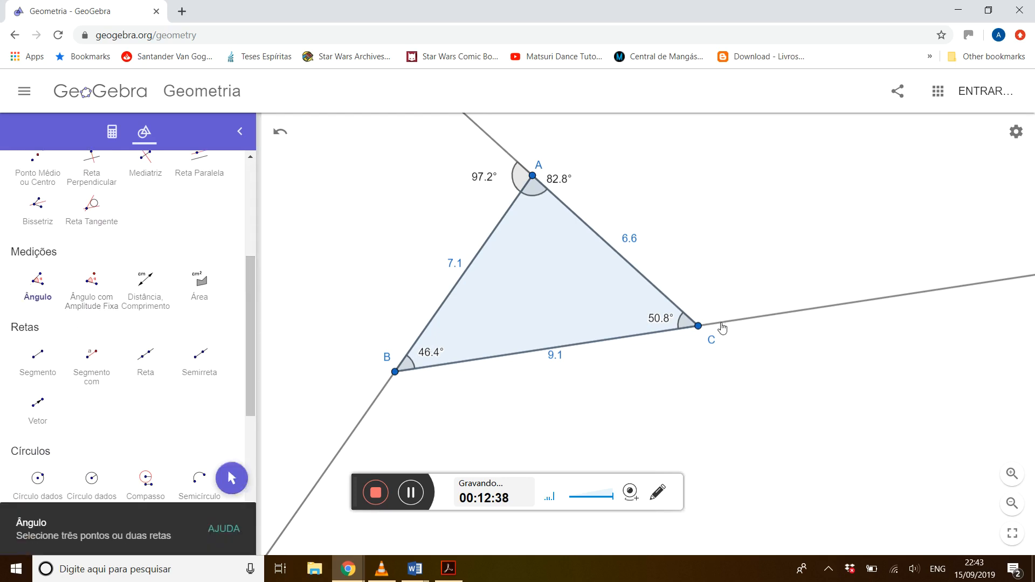
click(683, 315)
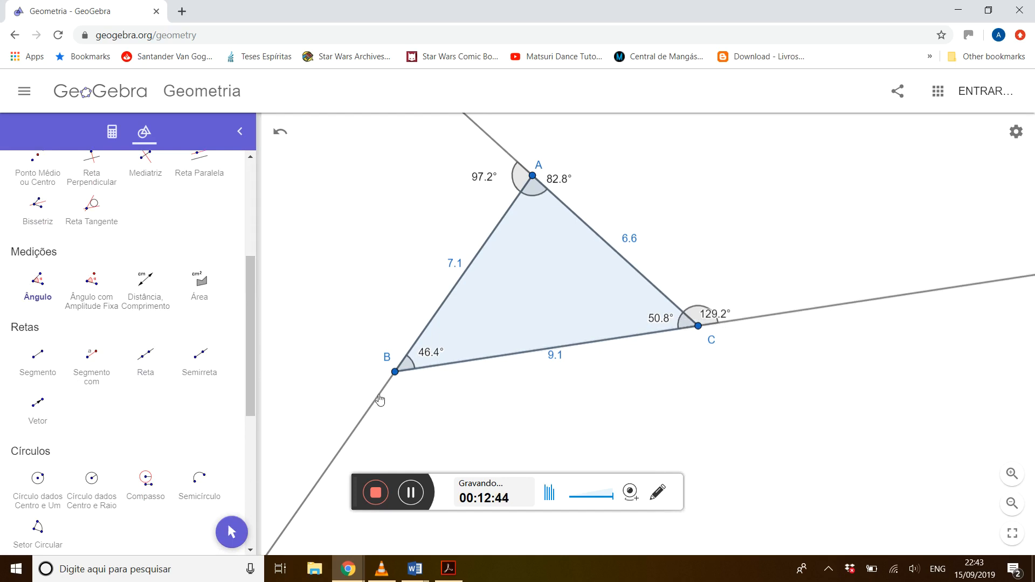
click(380, 398)
click(441, 371)
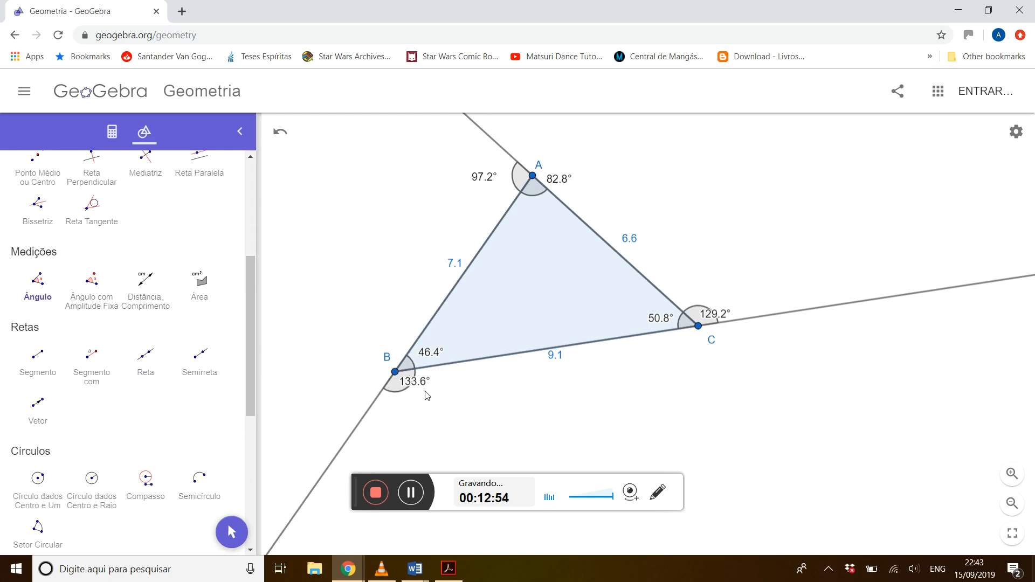
Move the exterior angle labels at B and C clear of their arcs, and the interior angle label at A inside the triangle.
click(252, 170)
click(35, 199)
mouse_move(414, 388)
mouse_down()
mouse_move(428, 423)
mouse_move(423, 406)
mouse_up()
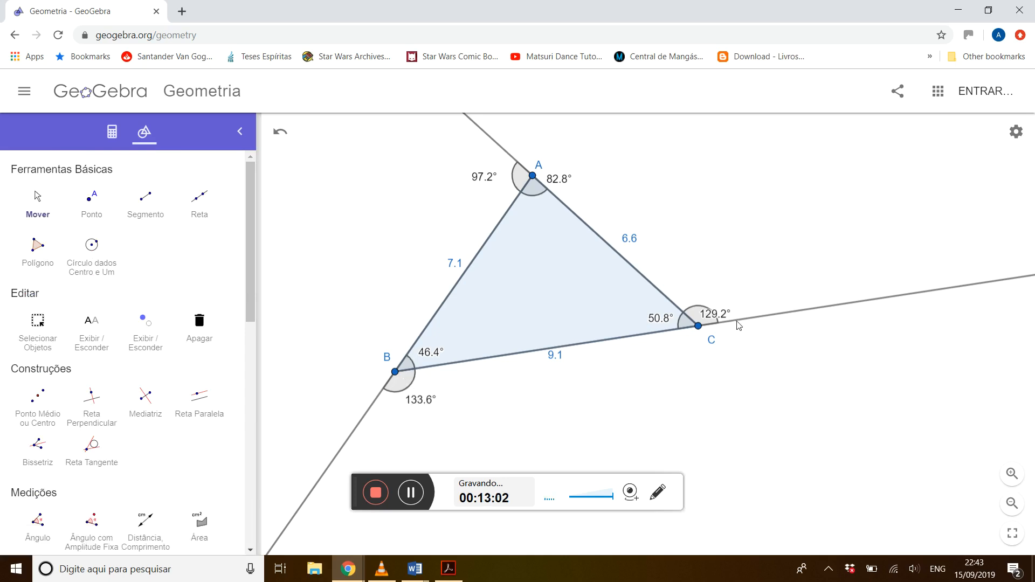
drag(719, 317, 724, 299)
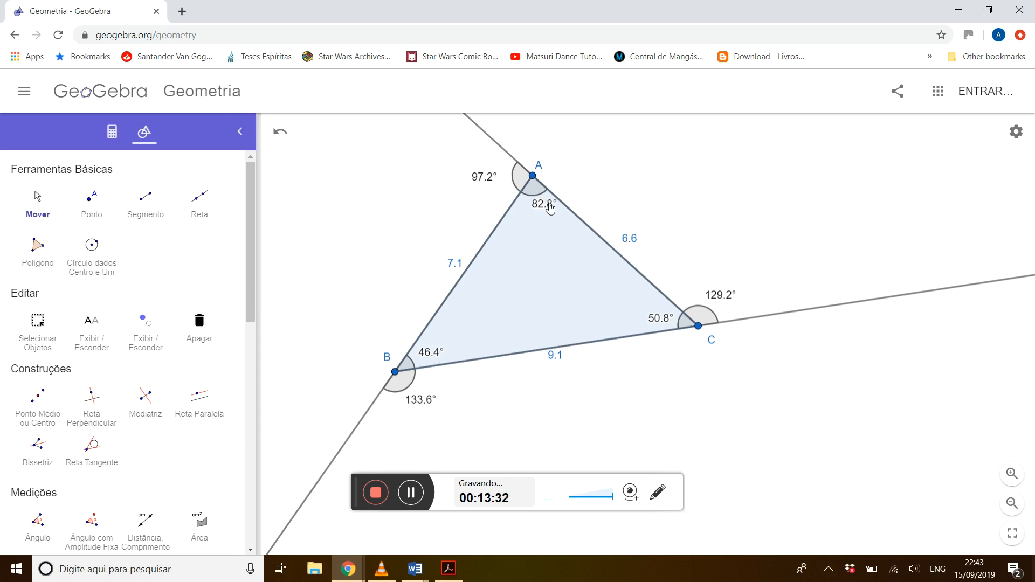
drag(549, 208, 542, 213)
Switch to the Word outline, highlight the item "Relação dos ângulos internos;", deselect it and return to GeoGebra.
key(alt+Tab)
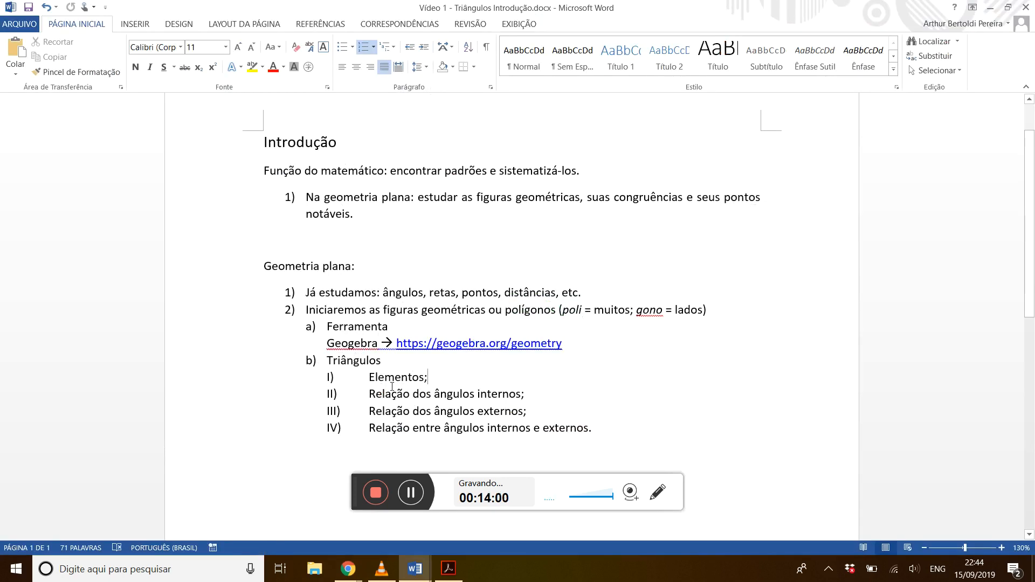
drag(369, 394, 535, 399)
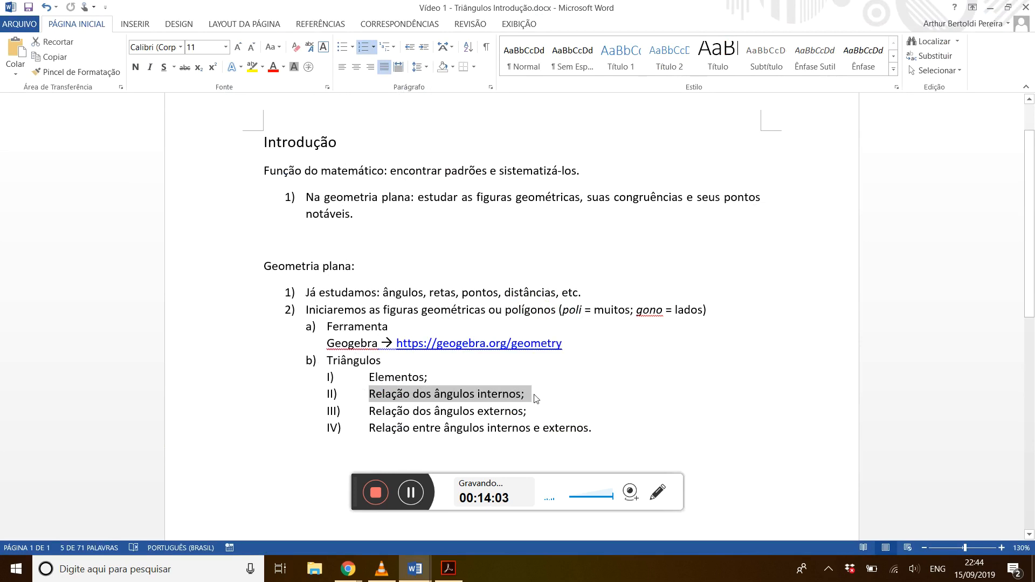
click(536, 399)
key(alt+Tab)
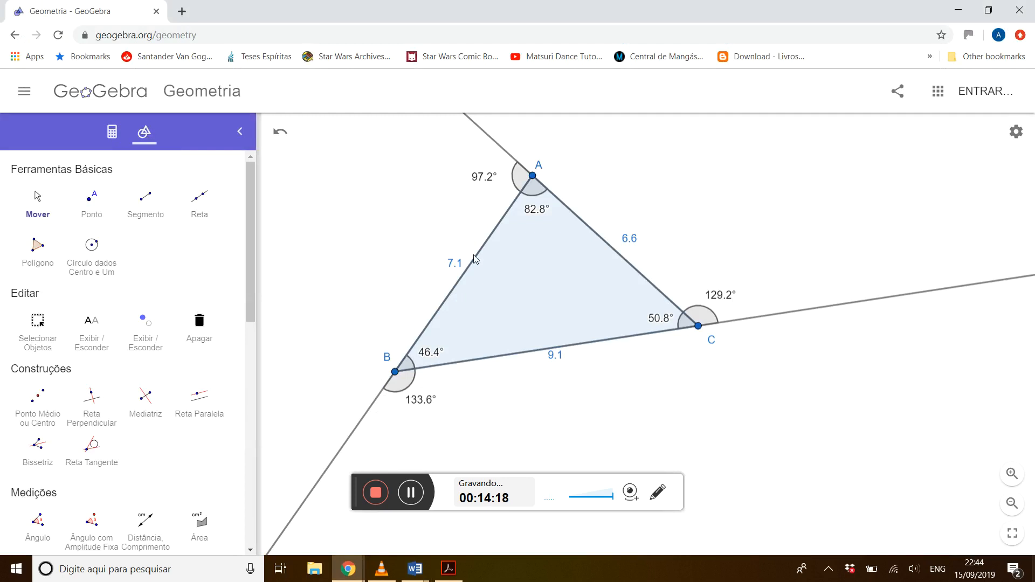
Examine the algebra list for the names of the triangle's vertices, sides and interior angles.
click(112, 132)
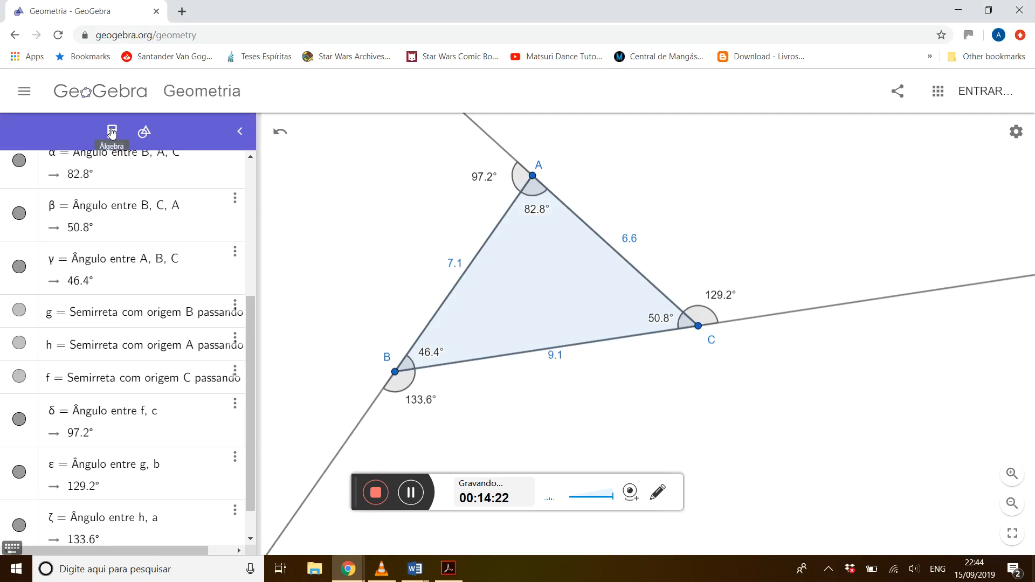
scroll(249, 351, down, 1)
scroll(249, 351, down, 1)
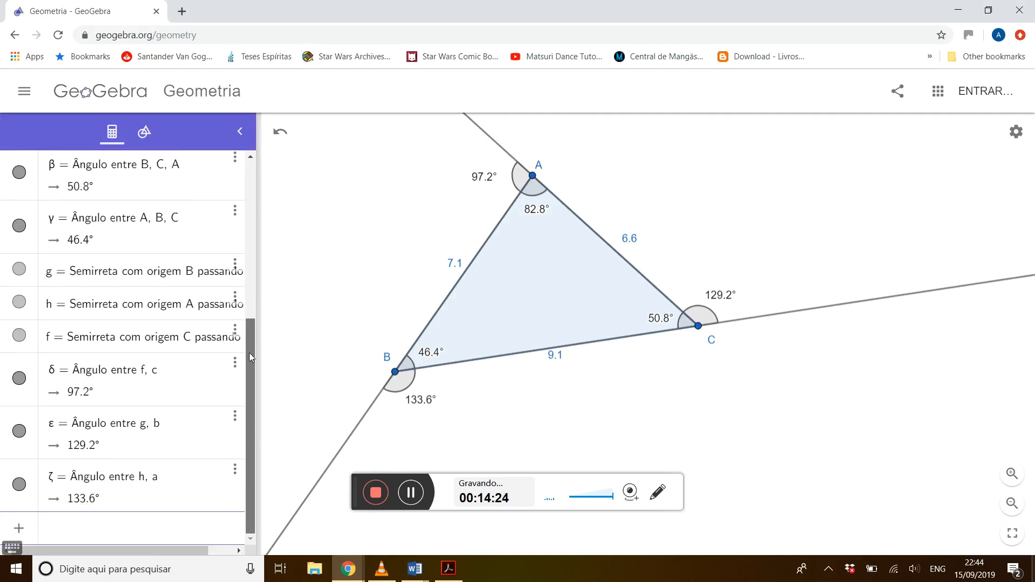
drag(247, 372, 254, 447)
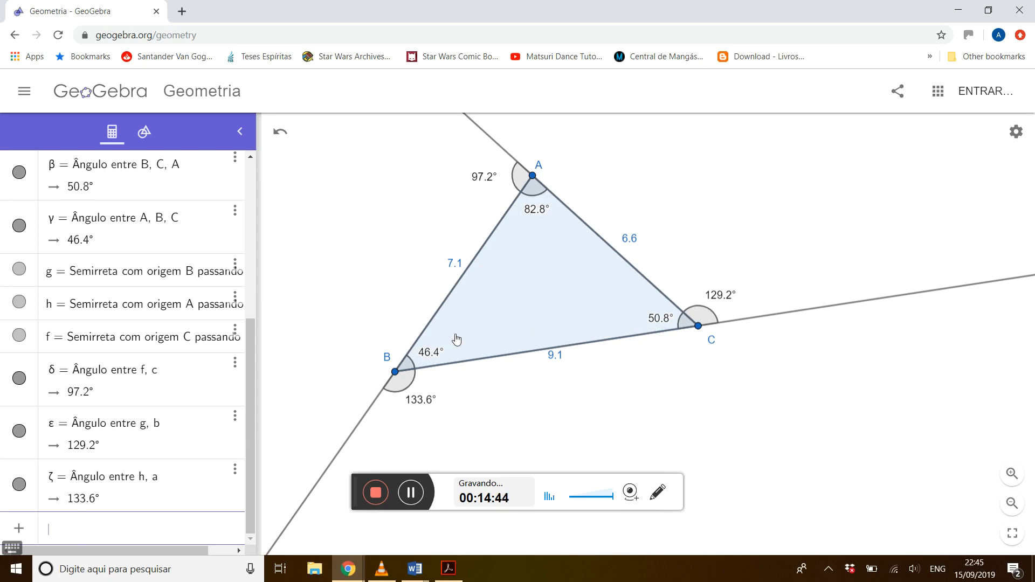
text(82.8)
key(BackSpace)
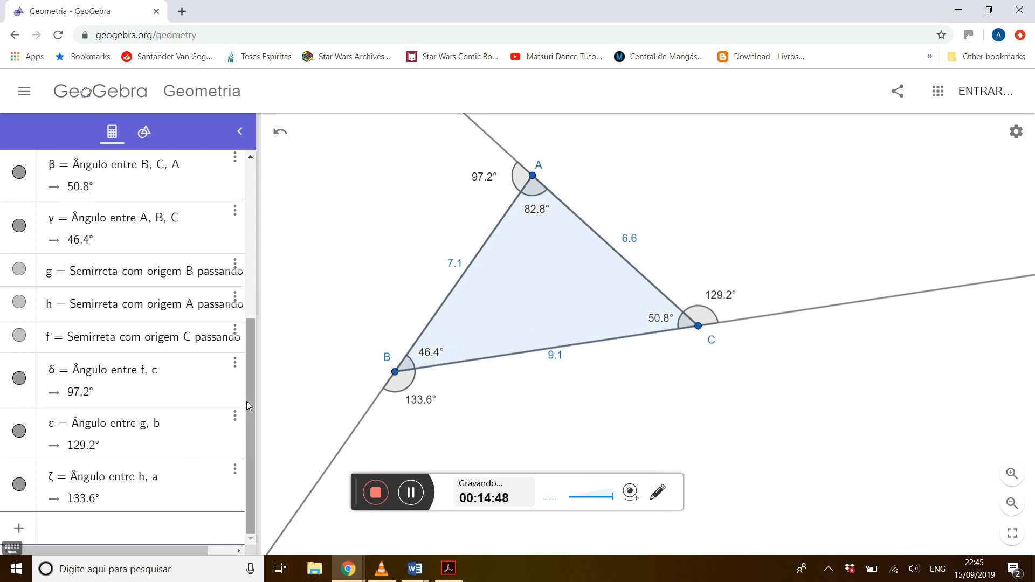
drag(247, 397, 251, 208)
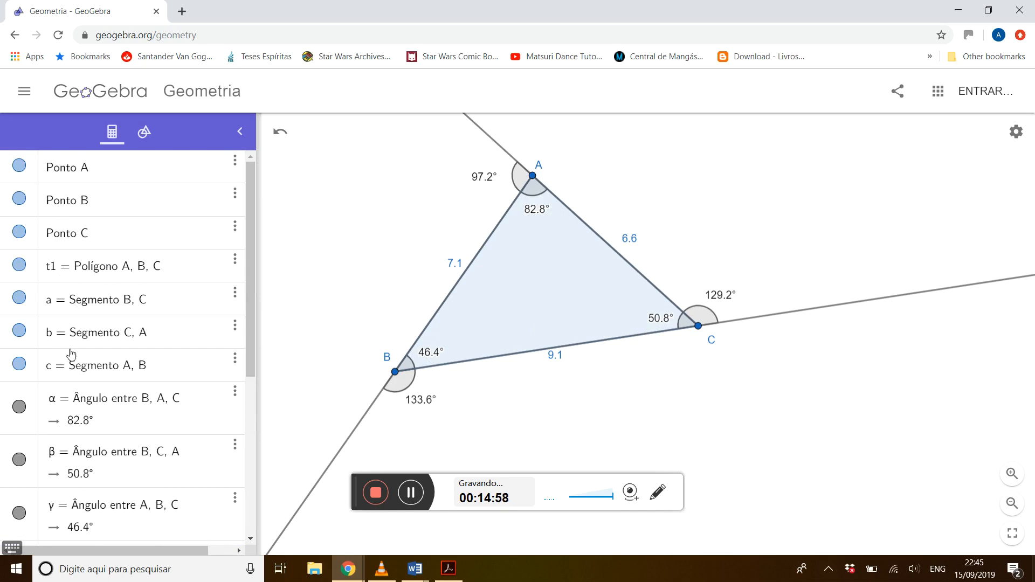
drag(251, 269, 254, 352)
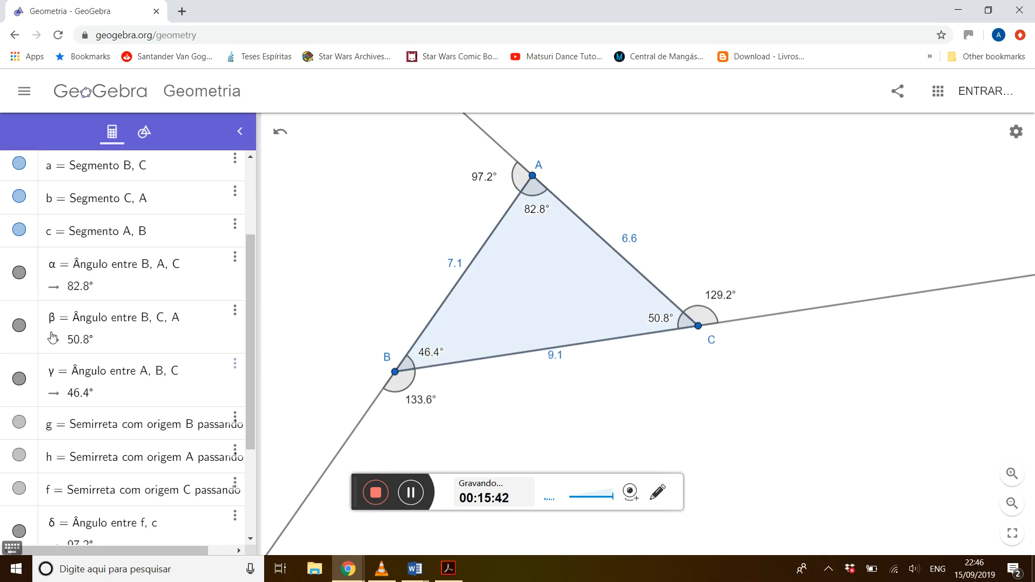
Open the on-screen keyboard's Greek letters for a new algebra entry and shrink the browser window so the recorder bar does not cover them.
drag(250, 309, 254, 483)
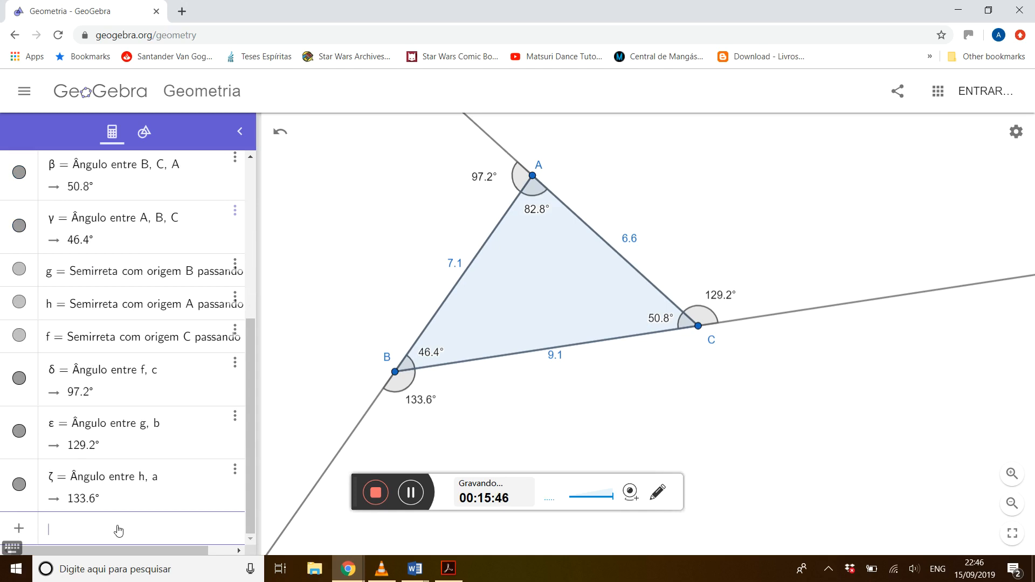
click(15, 547)
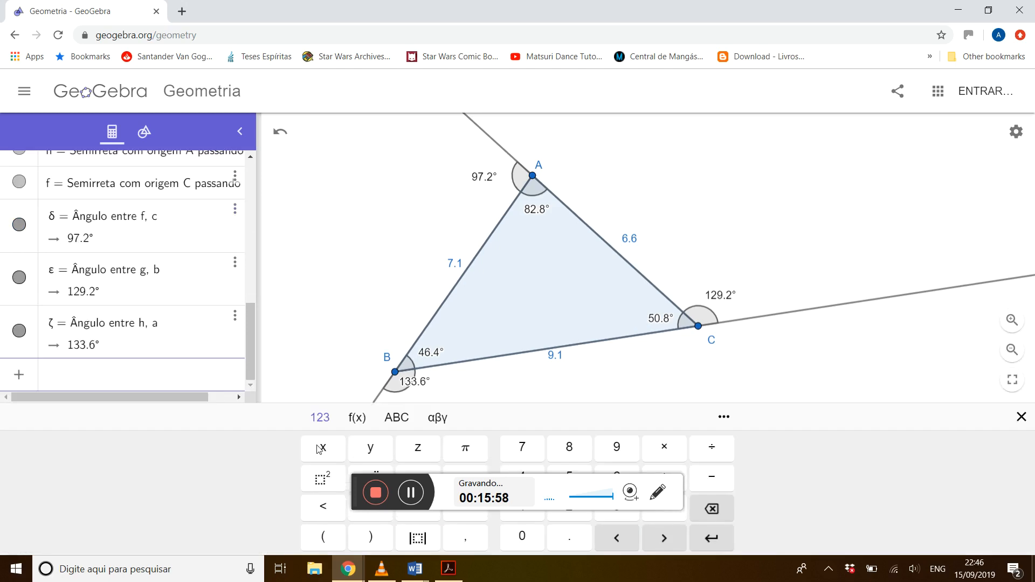
click(437, 419)
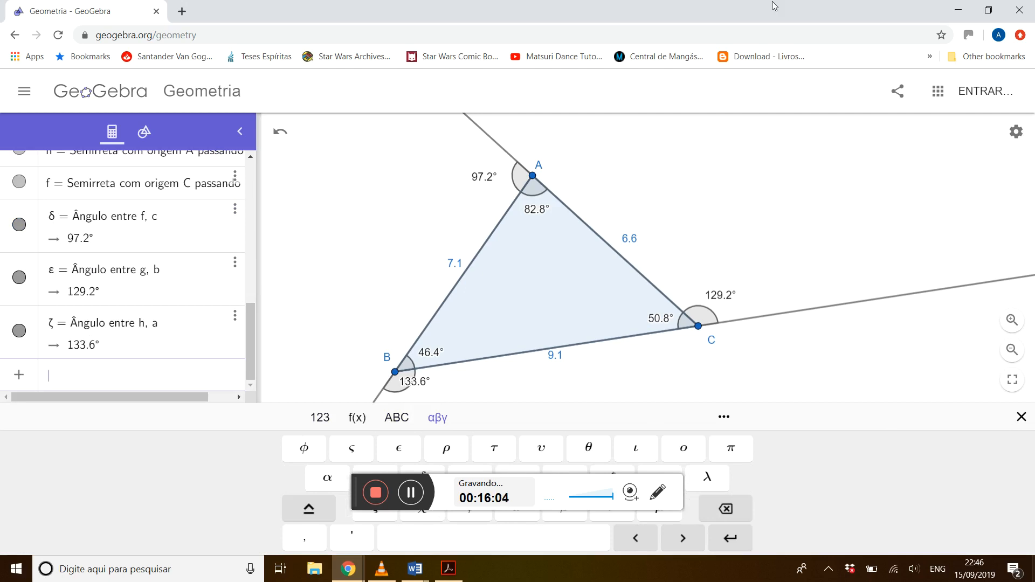
drag(769, 12, 745, 19)
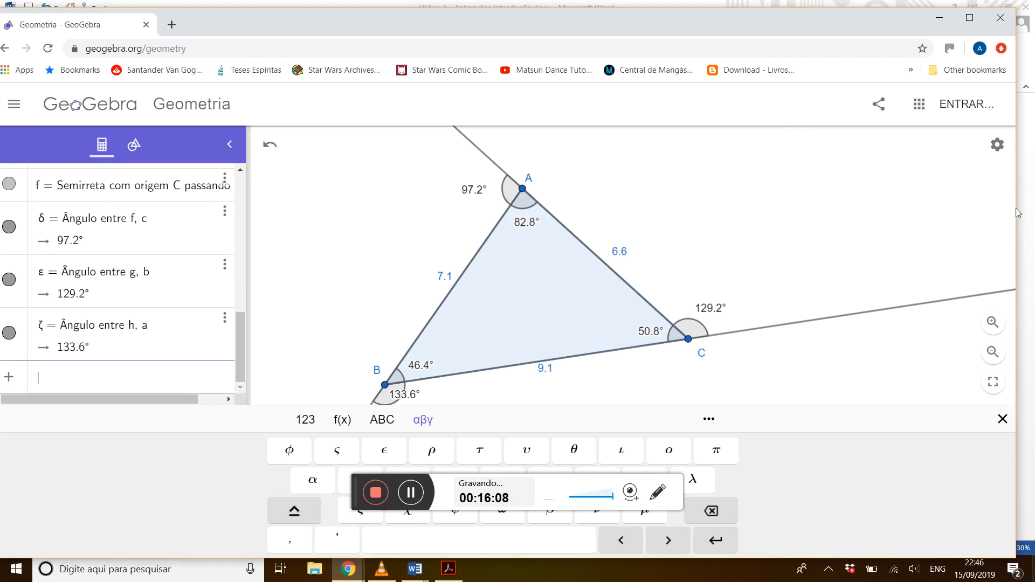
drag(1017, 209, 408, 258)
drag(414, 28, 466, 23)
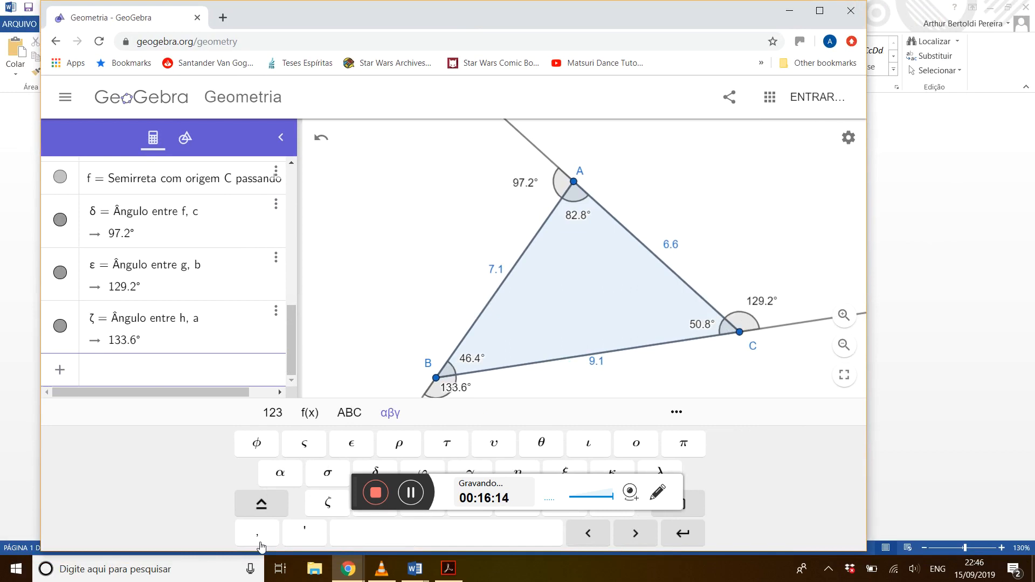
drag(258, 552, 419, 458)
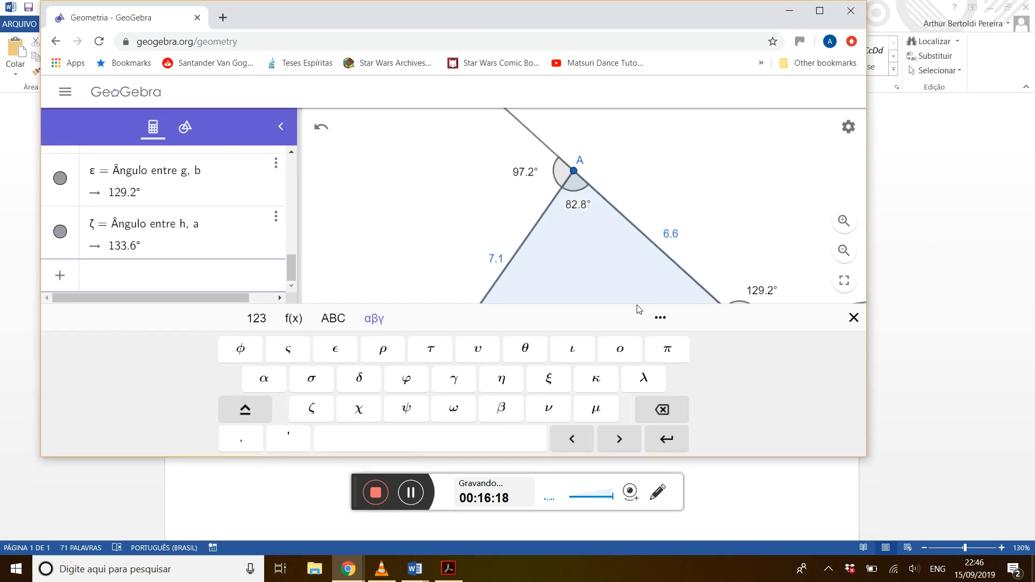
Enter the sum of the interior angles, α + β + γ, as a new algebra expression.
click(264, 385)
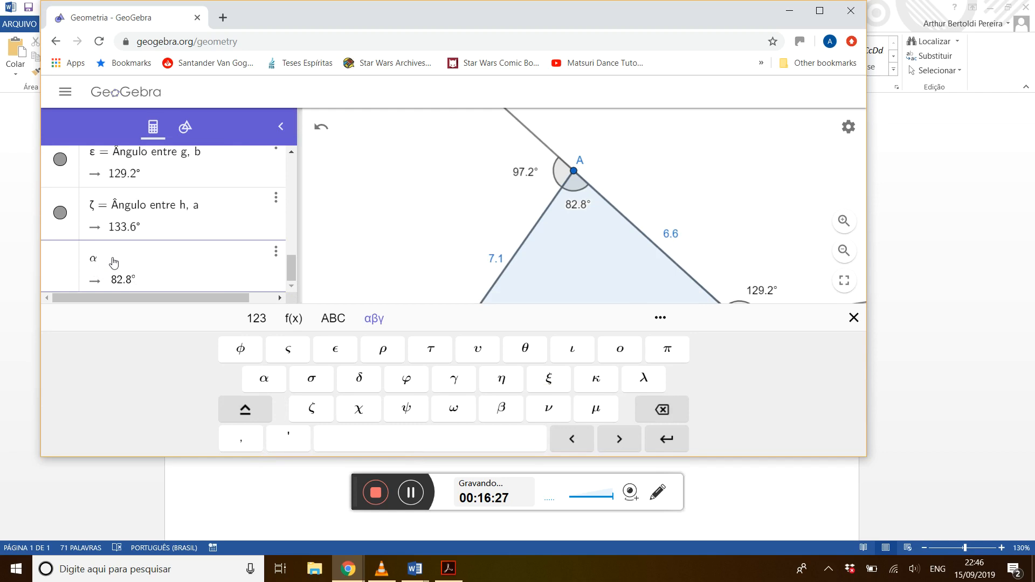
text(+)
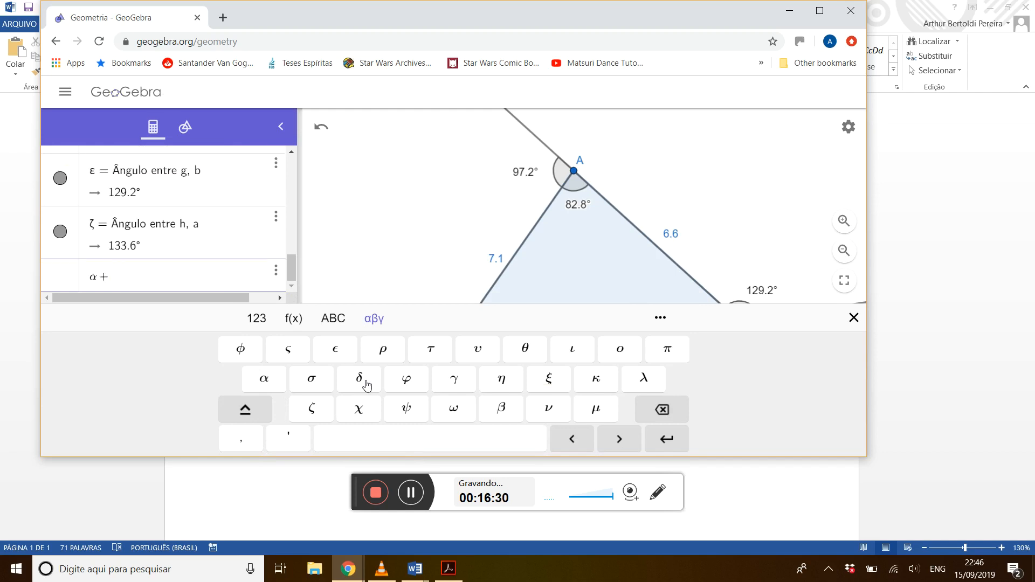
click(506, 412)
text(+)
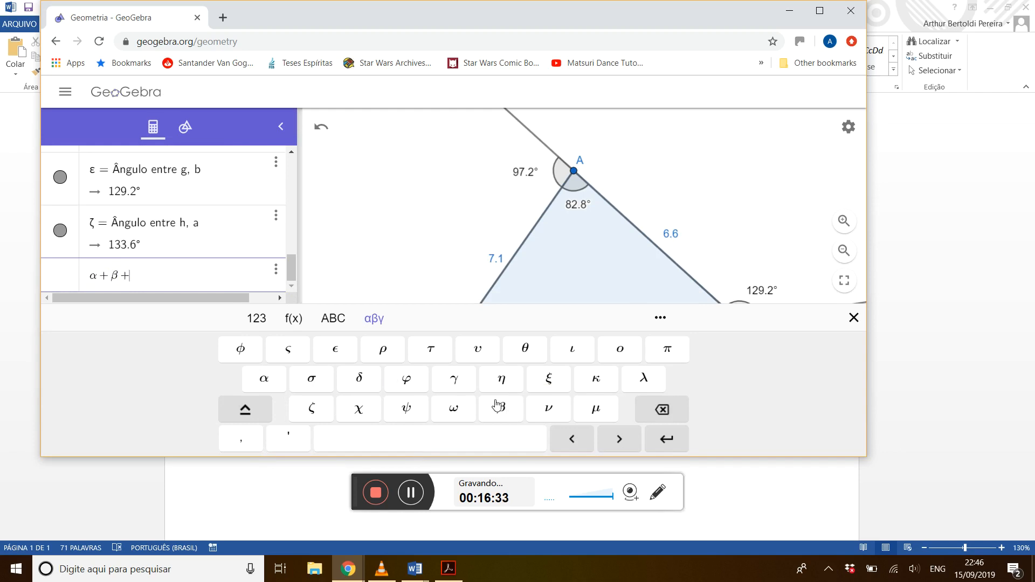
click(454, 384)
key(Return)
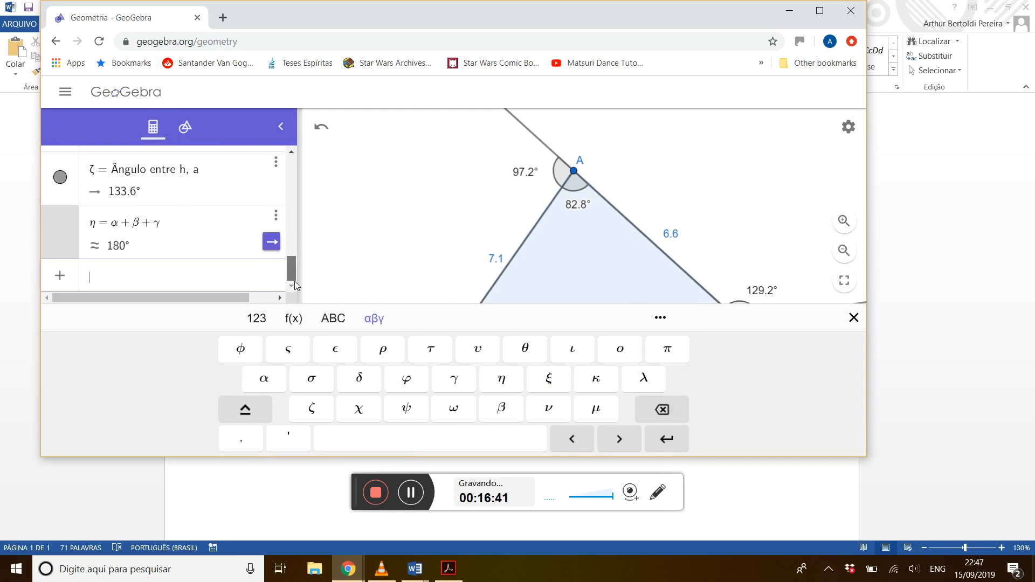
Maximize the browser window, move vertex B closer to side AC to make its interior angle about 90°, and show the angle sum in the algebra list.
click(819, 11)
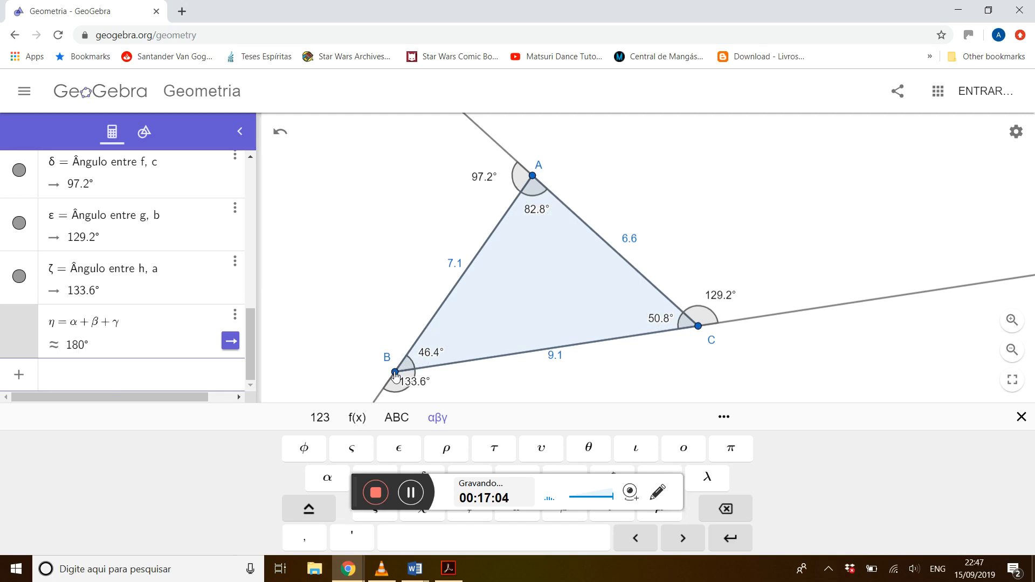
click(141, 134)
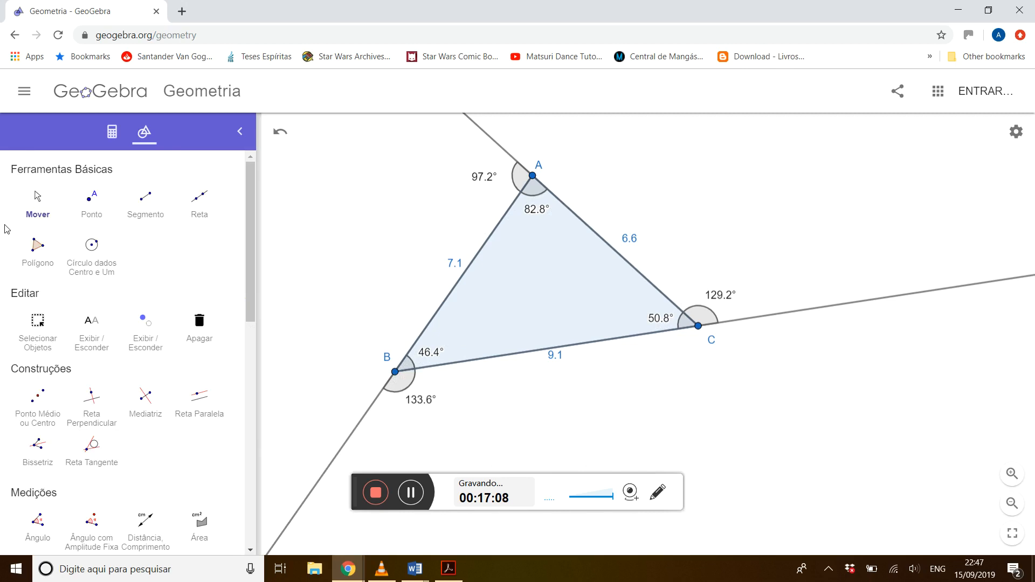
click(34, 204)
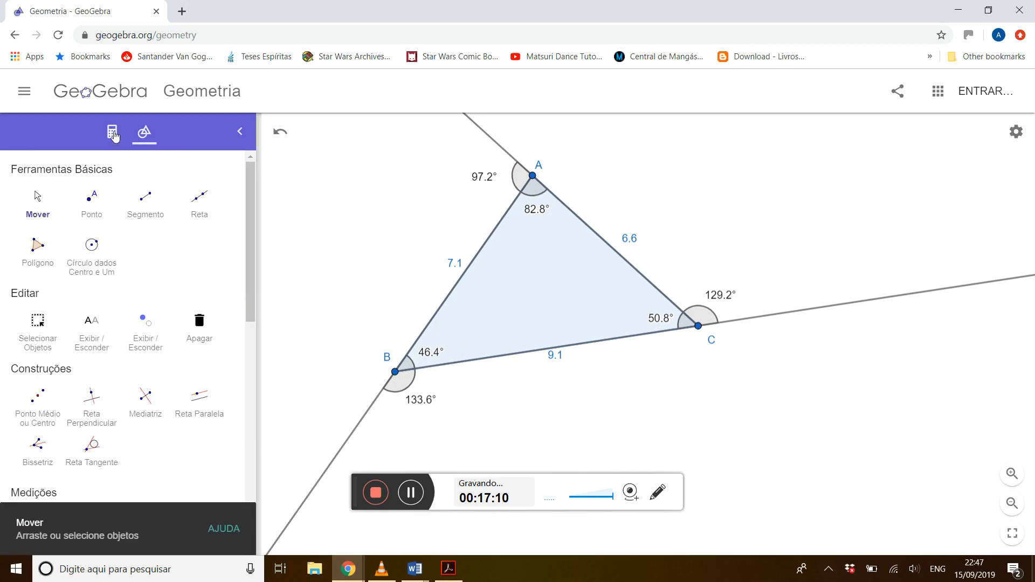
click(111, 135)
drag(395, 369, 512, 296)
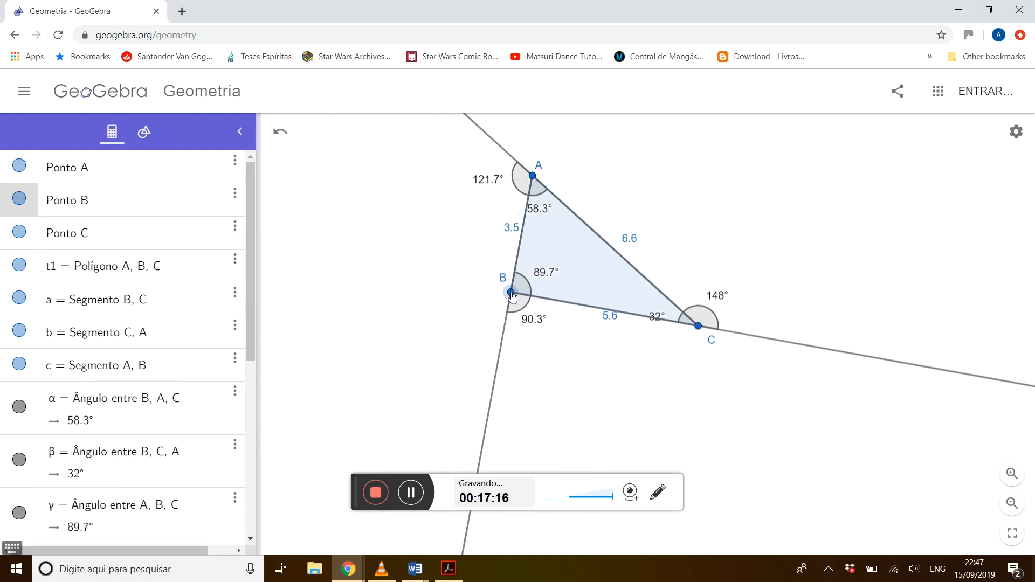
drag(512, 296, 512, 296)
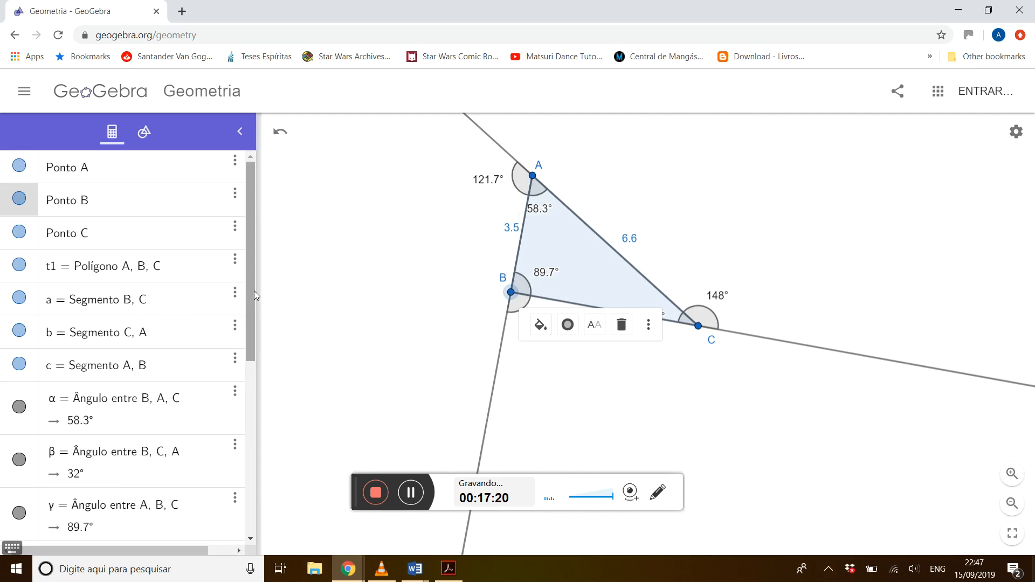
drag(254, 290, 246, 507)
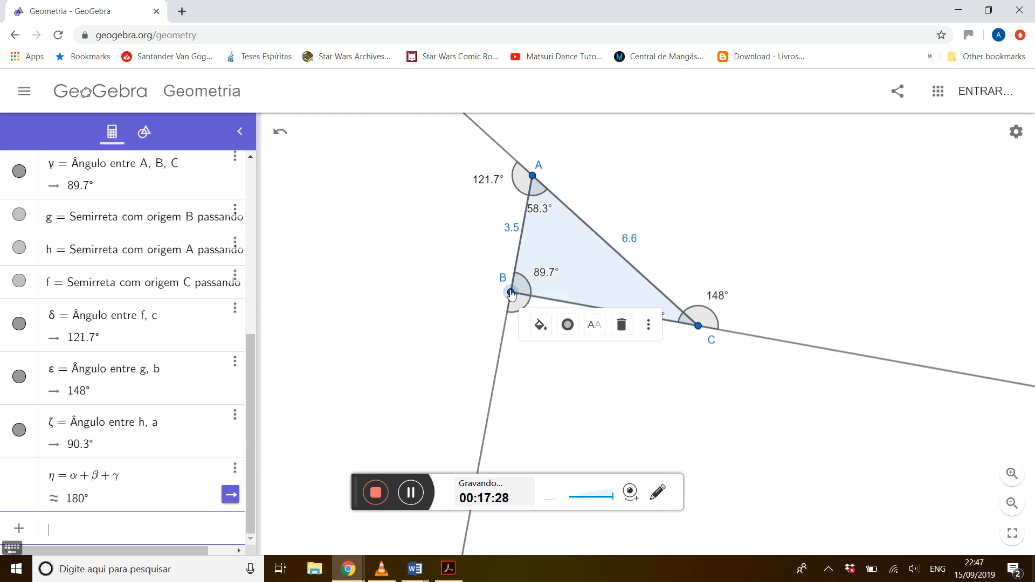
Move vertex B outward, almost onto side AC and back out to an interior angle of about 54°, and deselect it.
drag(504, 291, 366, 245)
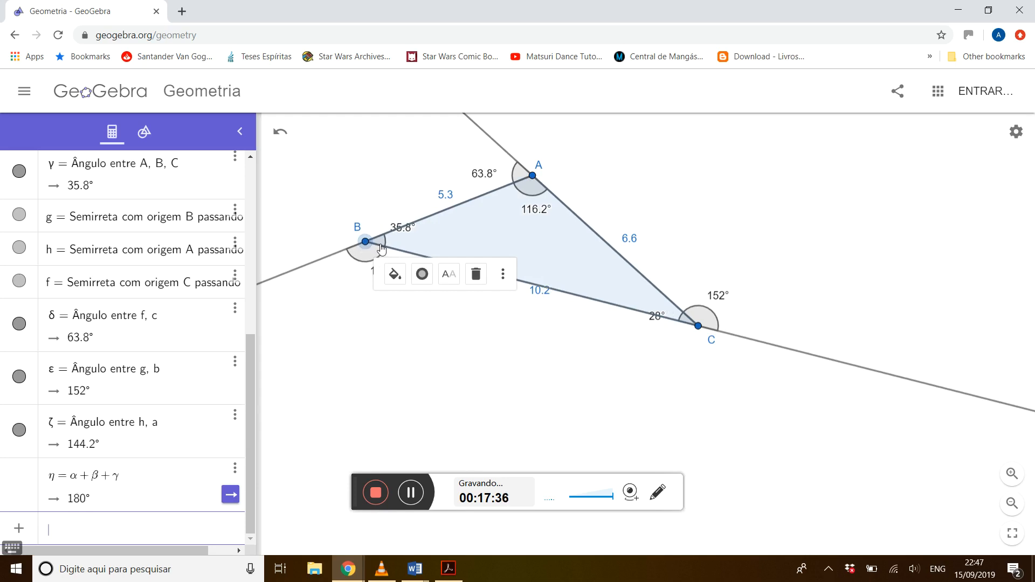
drag(380, 247, 602, 256)
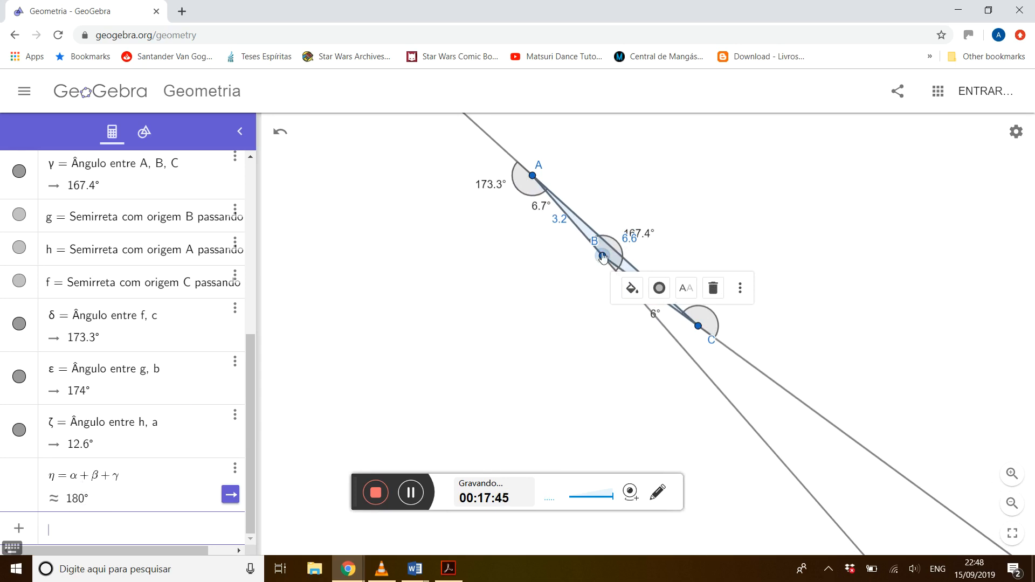
drag(602, 256, 431, 354)
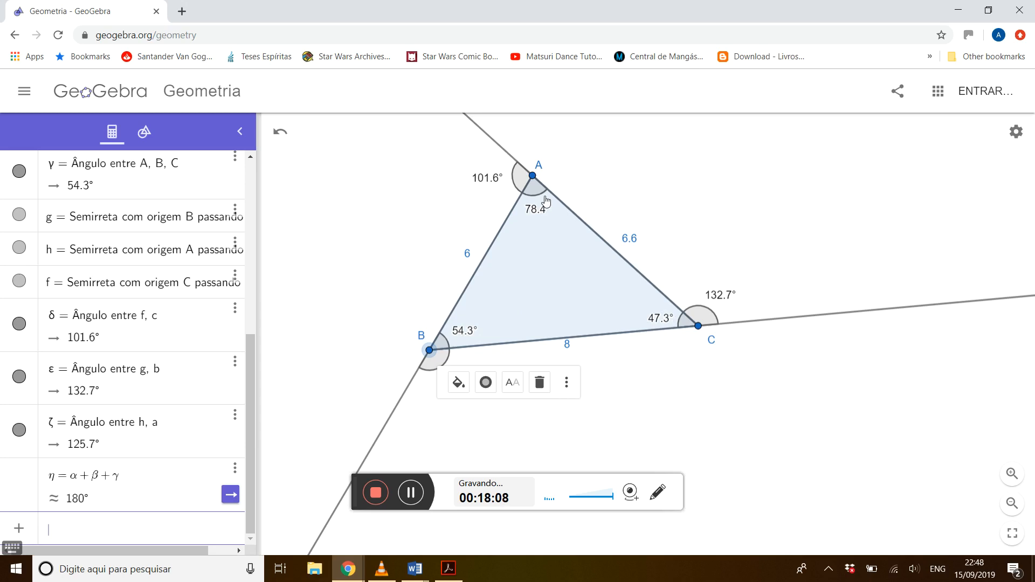
click(677, 395)
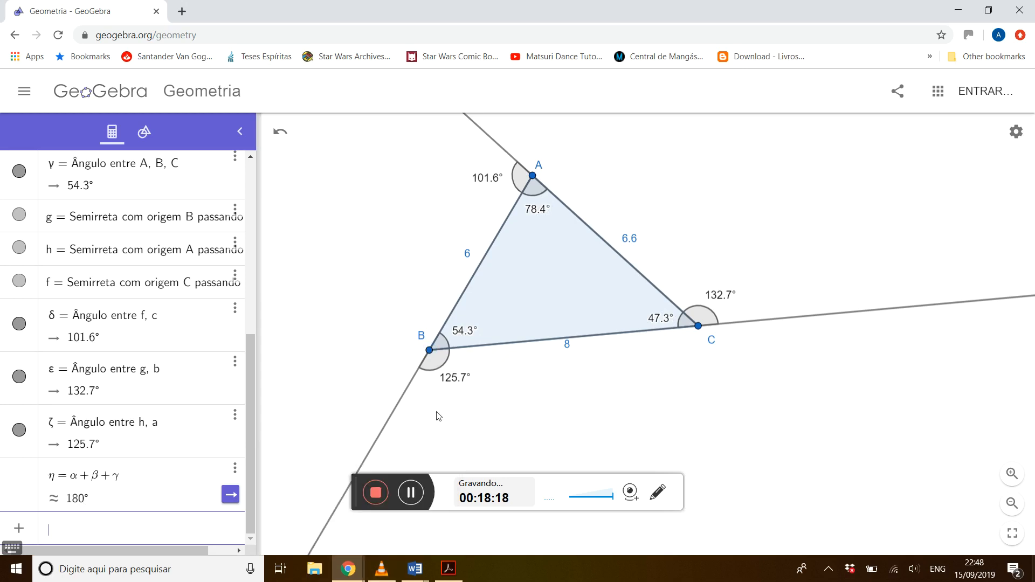
Switch to the Word outline and add the bold note "Soma dos ângulos internos é SEMPRE 180º" after the internal angles item.
key(alt+Tab)
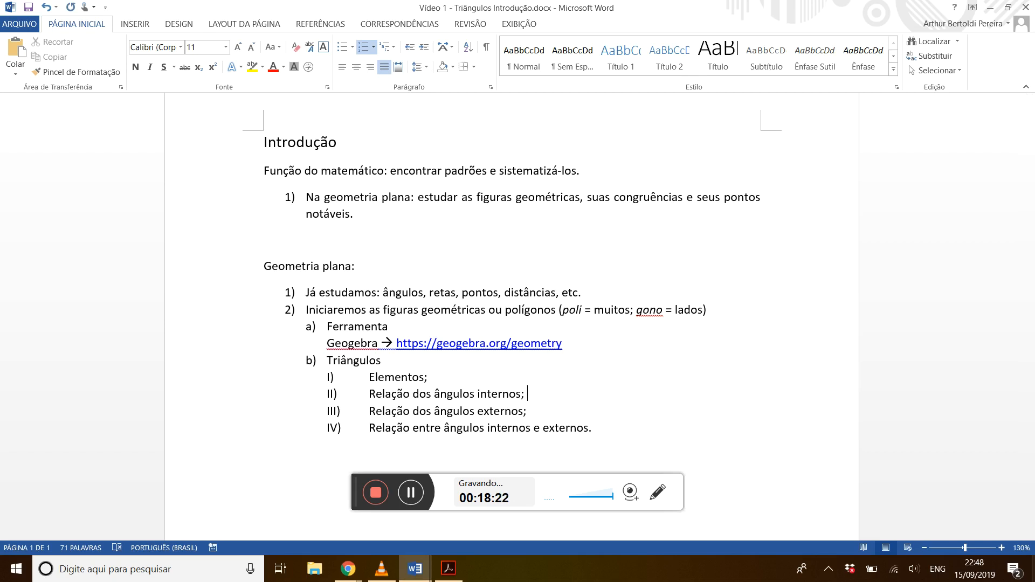
key(ctrl+n)
text(Soma dos ângulos internos é S)
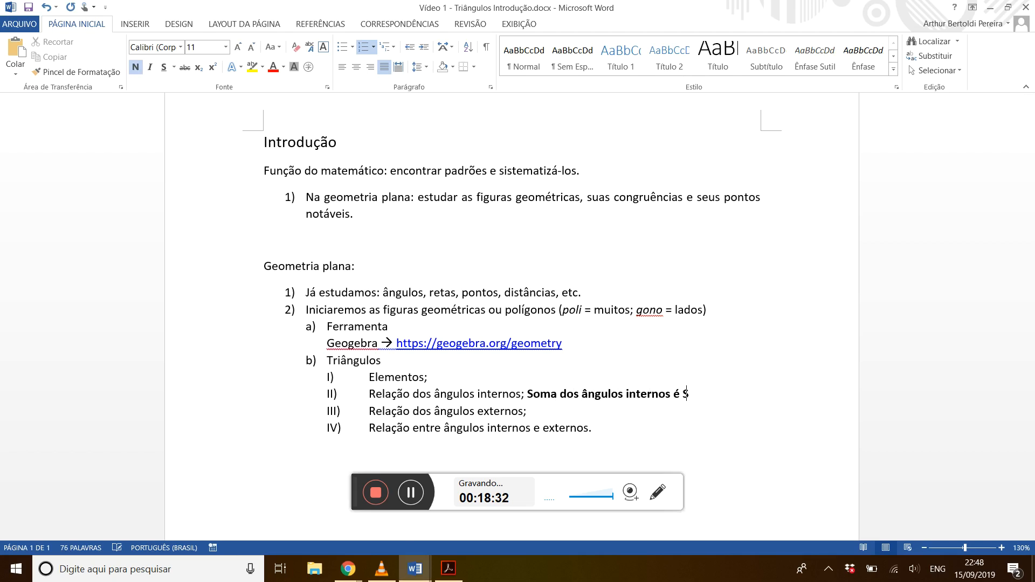
text(EMPRE 180º)
Return to GeoGebra, shrink the browser window clear of the recorder bar, and enter the exterior angle sum δ + ε + ζ as an algebra expression.
key(alt+Tab)
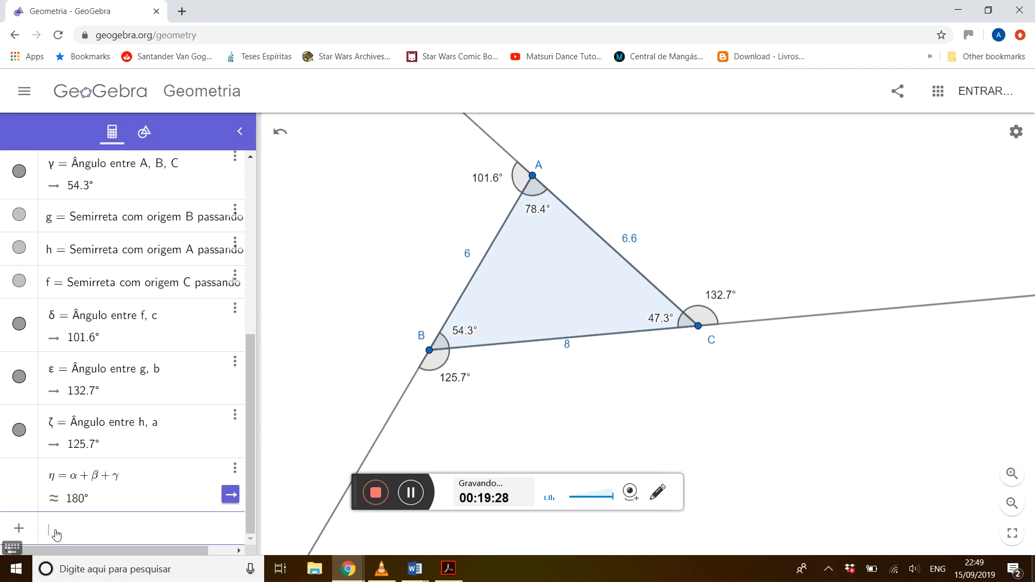
click(12, 548)
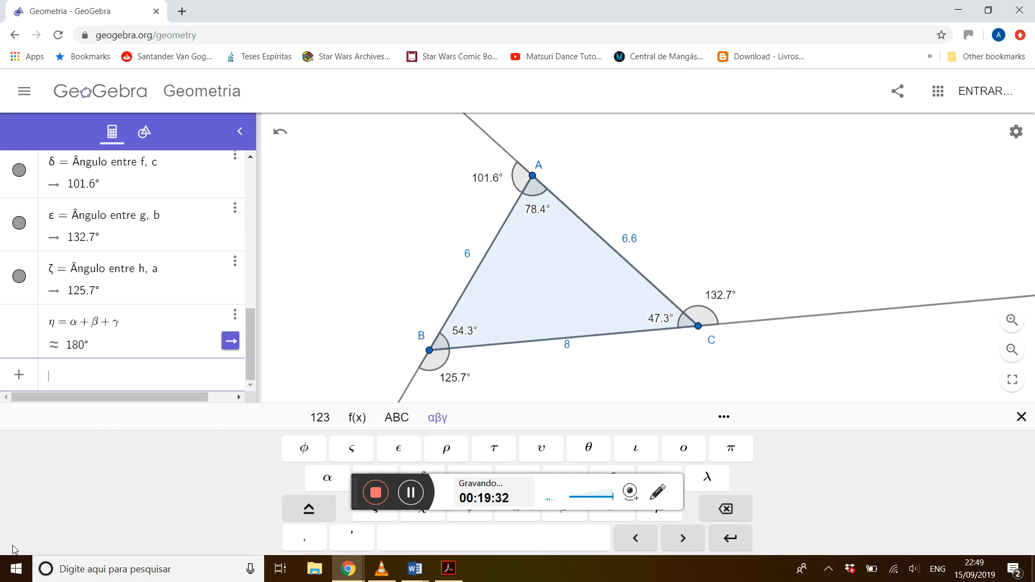
drag(308, 22, 360, 18)
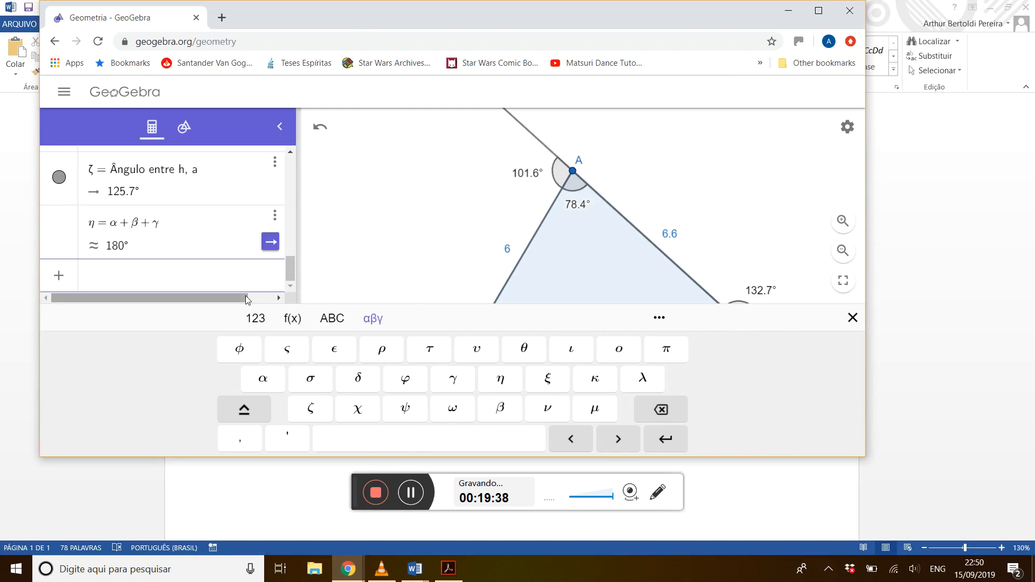
click(370, 387)
text(+)
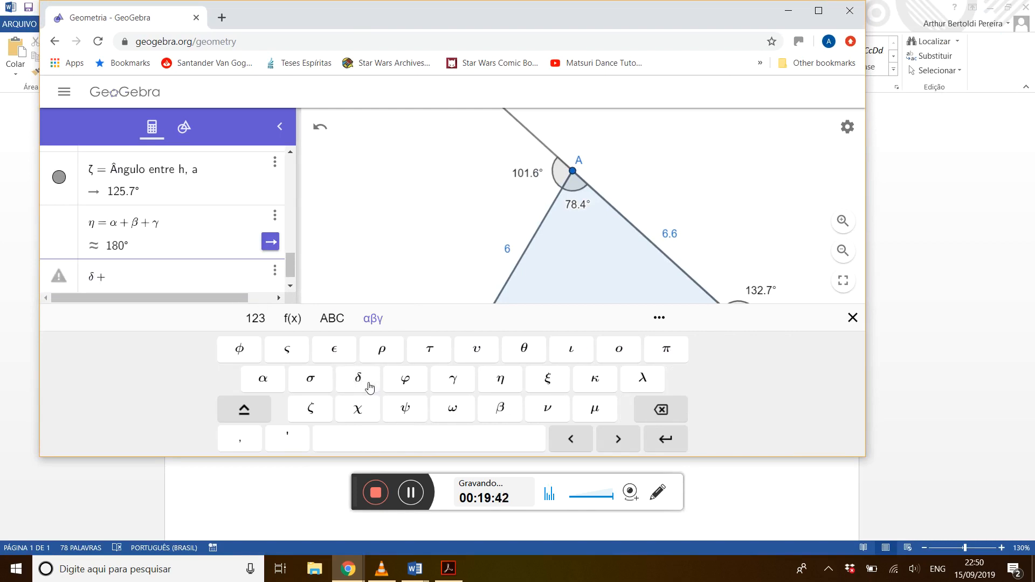
click(348, 359)
text(+)
click(312, 411)
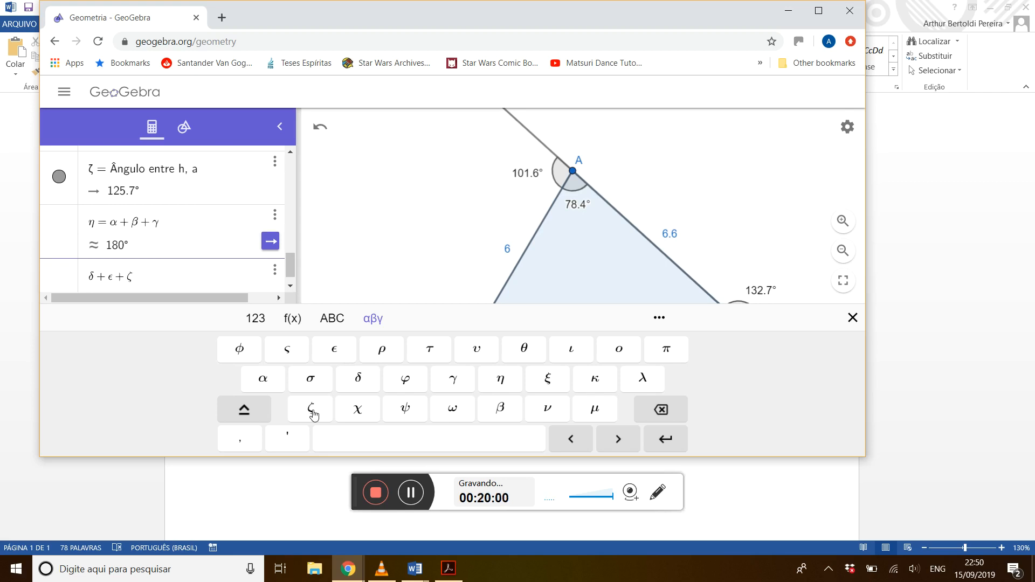
key(Return)
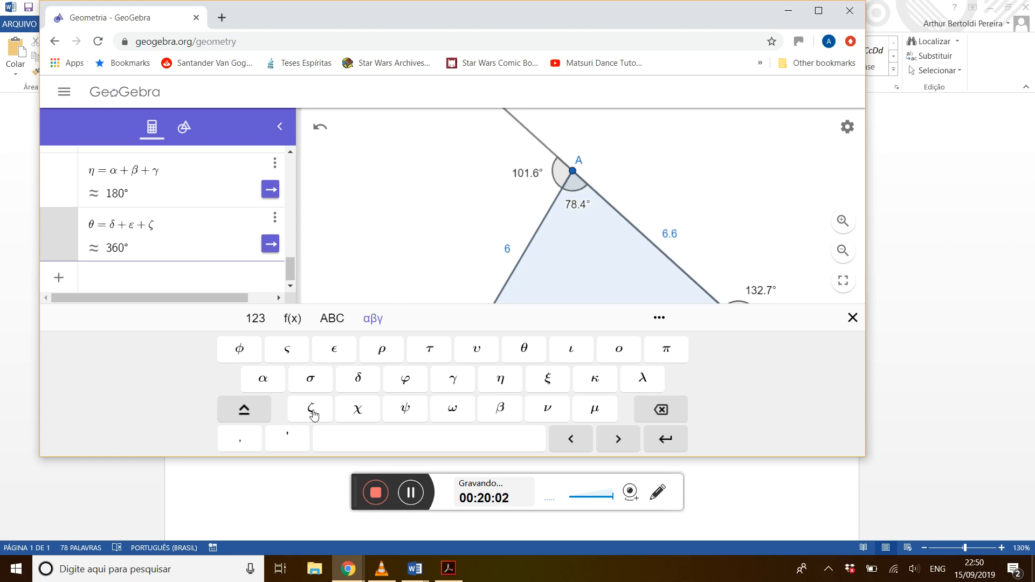
Maximize the browser window and move vertex B inward, far outward and back to an interior angle of about 50°, then deselect it.
click(817, 13)
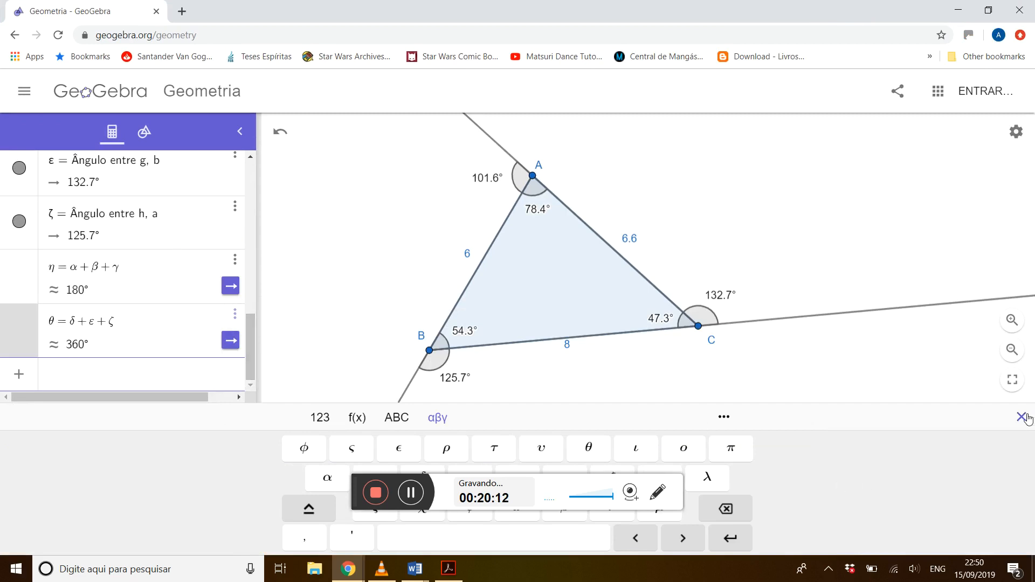
click(687, 387)
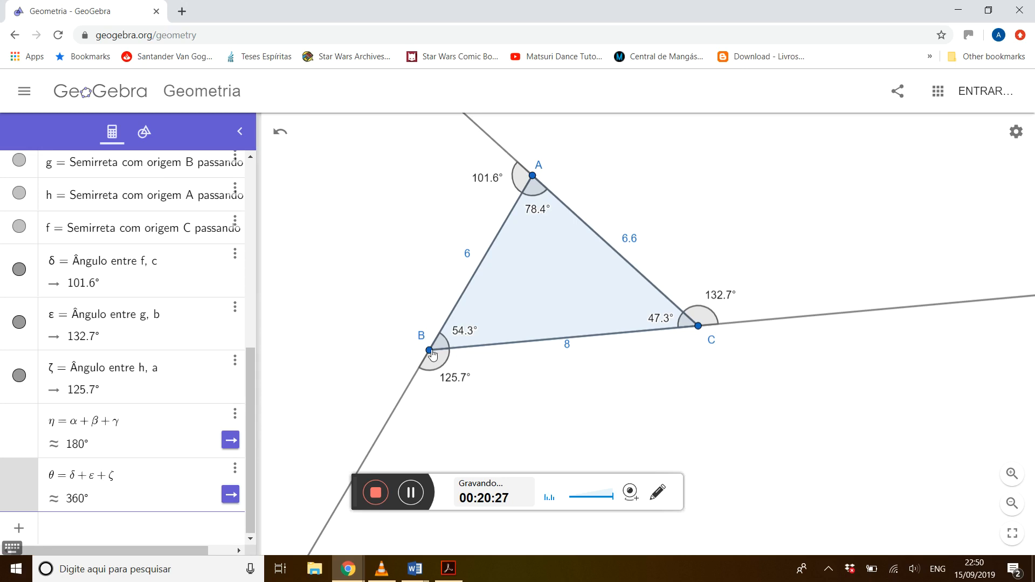
drag(432, 353, 546, 280)
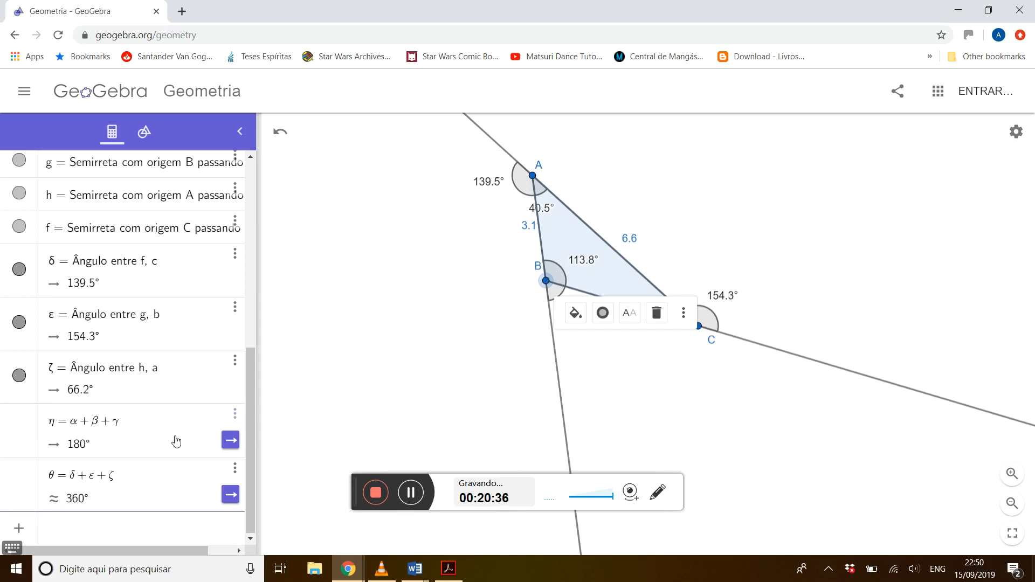
drag(546, 280, 326, 255)
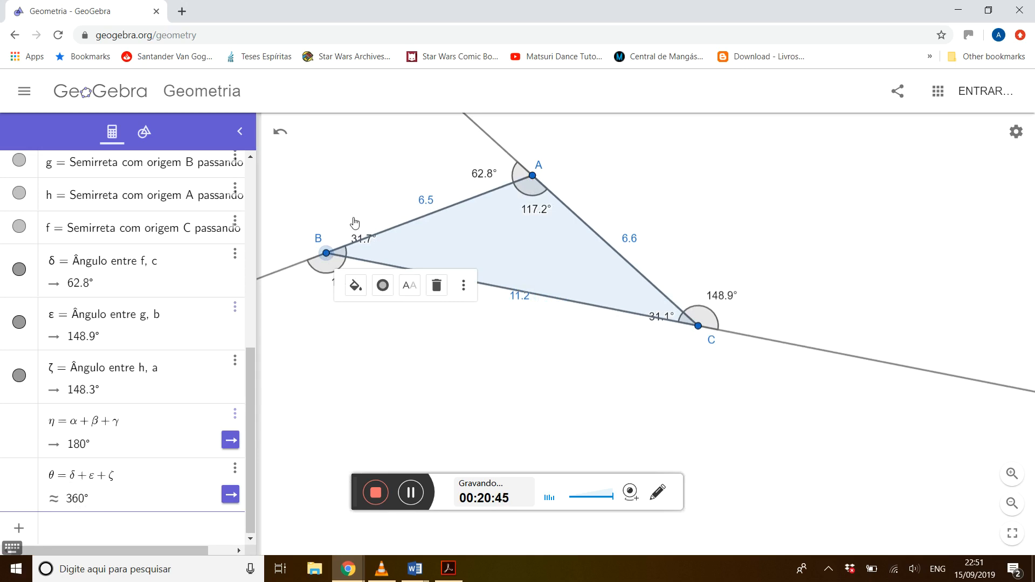
drag(326, 253, 405, 336)
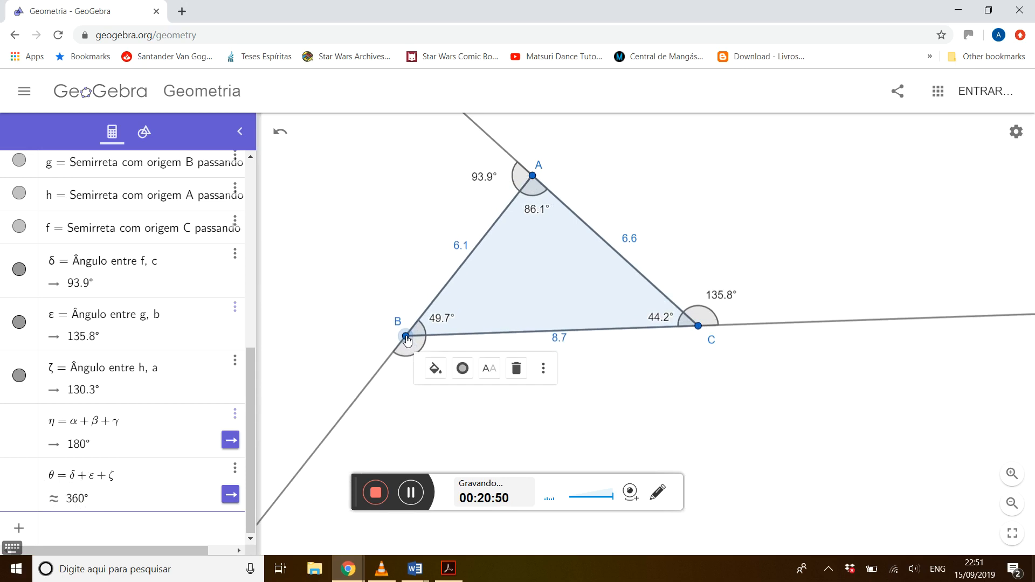
click(743, 420)
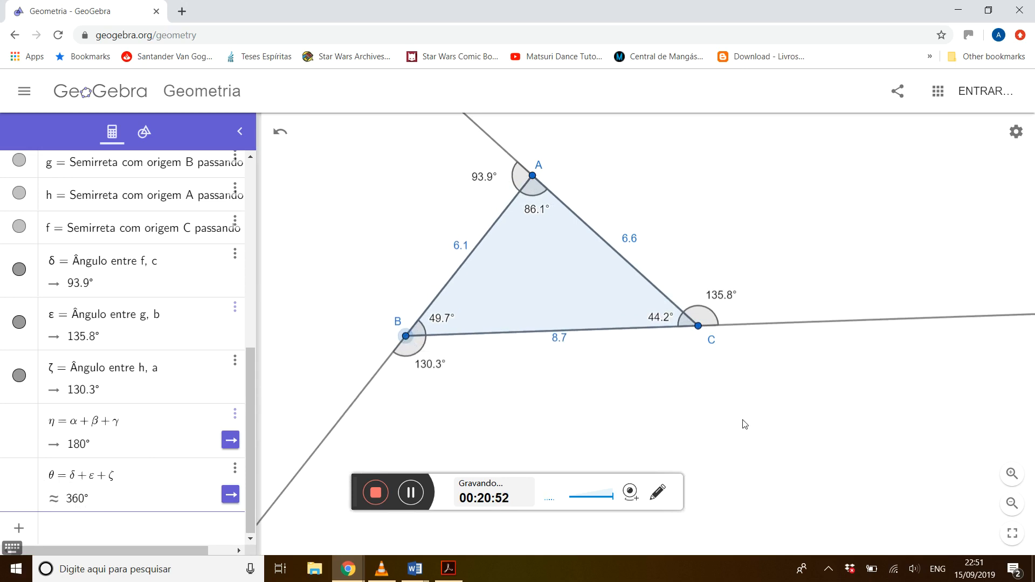
Switch to the Word outline and add the bold note "Soma dos ângulos externos é SEMPRE 360º" after the external angles item.
key(alt+Tab)
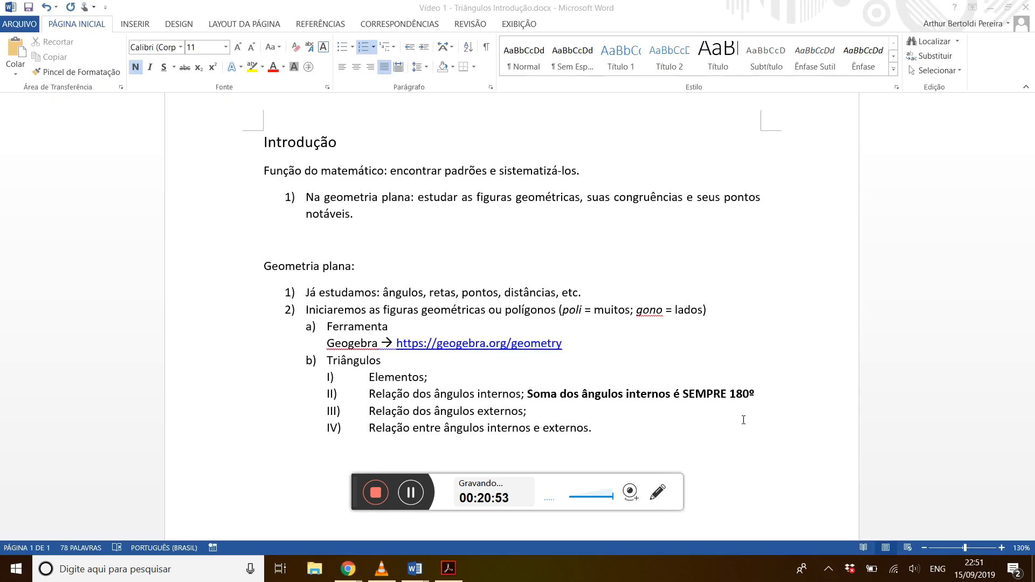
key(Down)
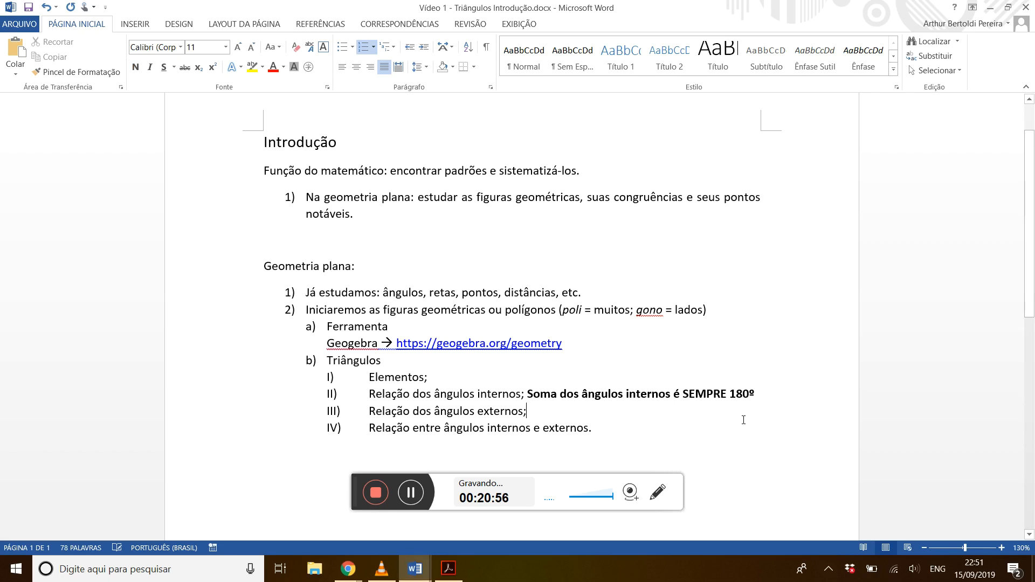
key(ctrl+n)
text(Soma do)
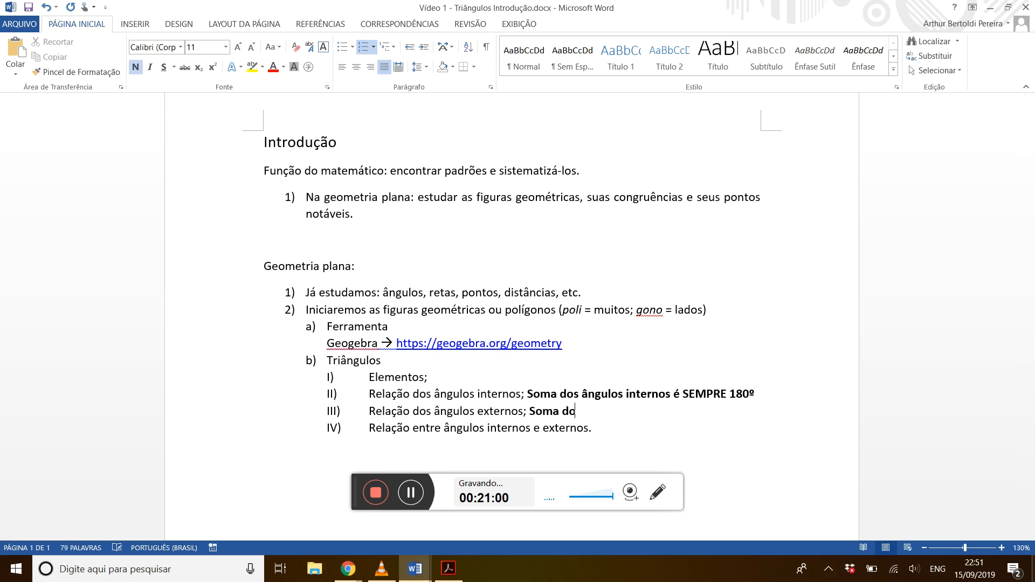
text(s ângulos externo)
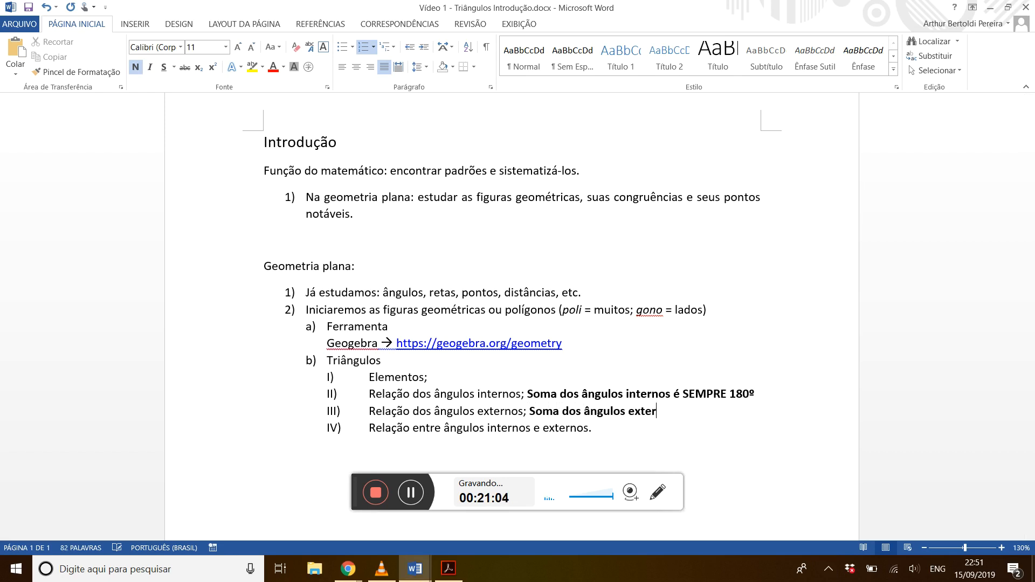
text(s é SEMPRE 360º)
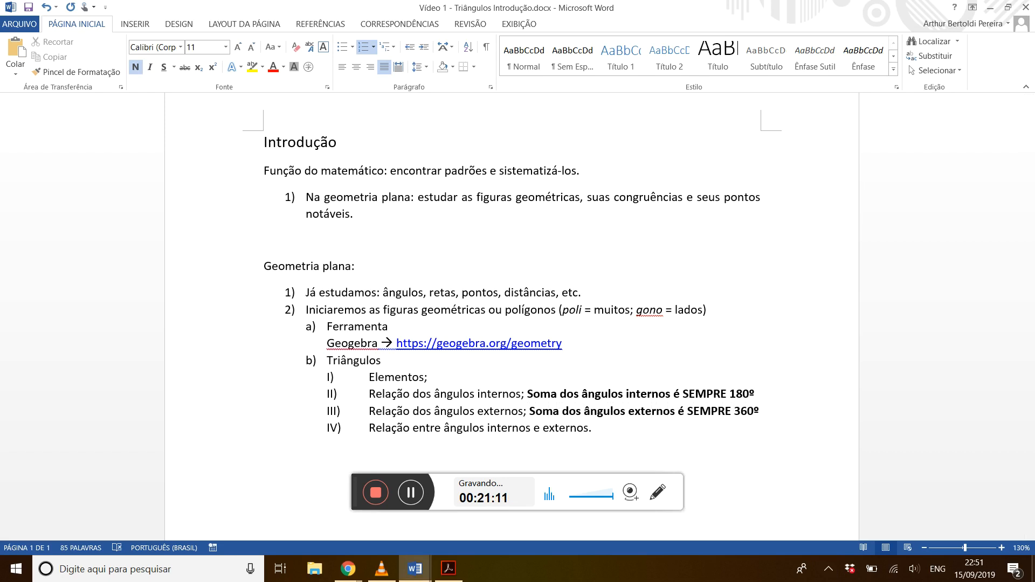
Put the bold internal angle sum note on its own unnumbered line below item II.
key(Left)
key(Left)
key(Left)
key(Left)
key(BackSpace)
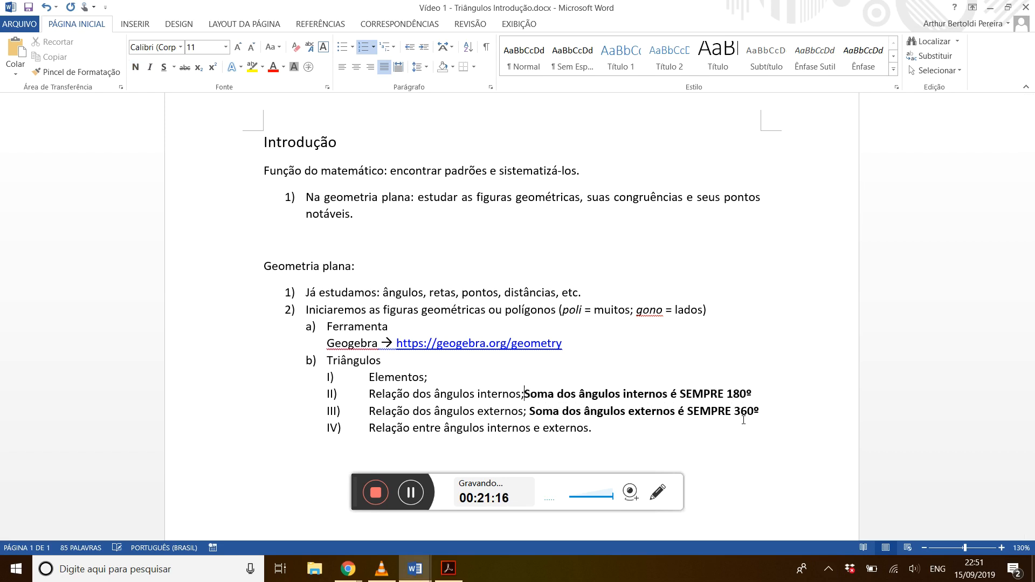
key(Return)
key(BackSpace)
Put the bold external angle sum note on its own unnumbered line below item III.
key(Down)
key(Right)
key(Right)
key(Right)
key(Right)
key(Right)
key(Right)
key(Right)
key(Right)
key(Right)
key(Right)
key(Right)
key(Right)
key(Right)
key(Right)
key(Right)
key(Right)
key(Right)
key(BackSpace)
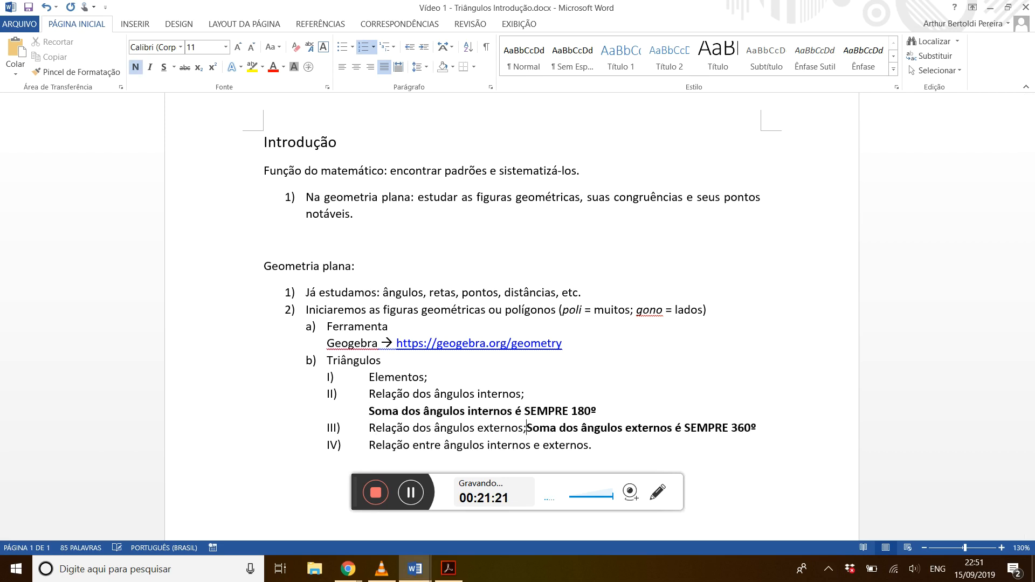
key(Return)
key(BackSpace)
Indent the two bold angle sum lines one level further than their items.
key(Up)
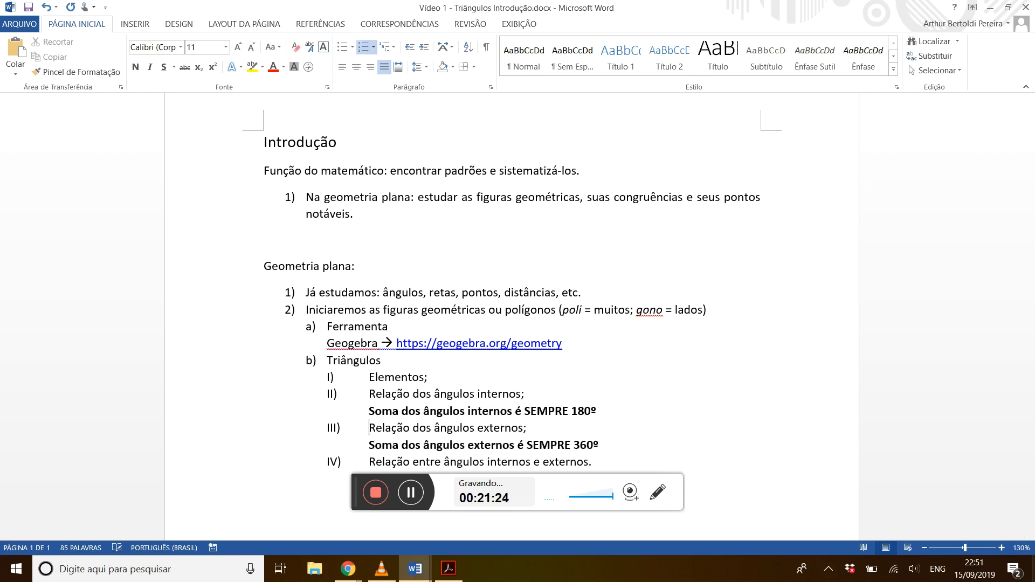
key(Up)
key(Up)
key(Down)
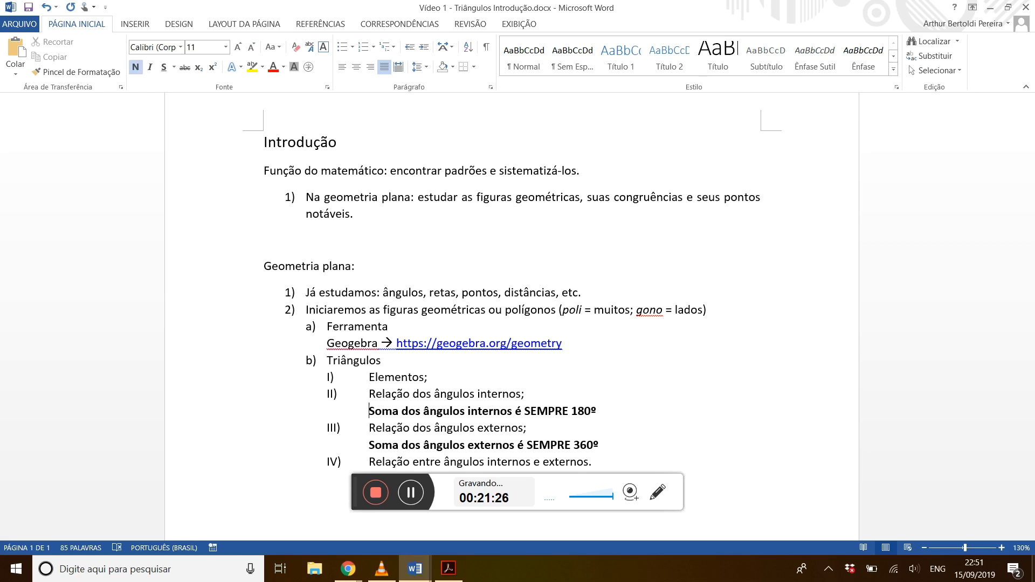
key(Tab)
key(Down)
key(Down)
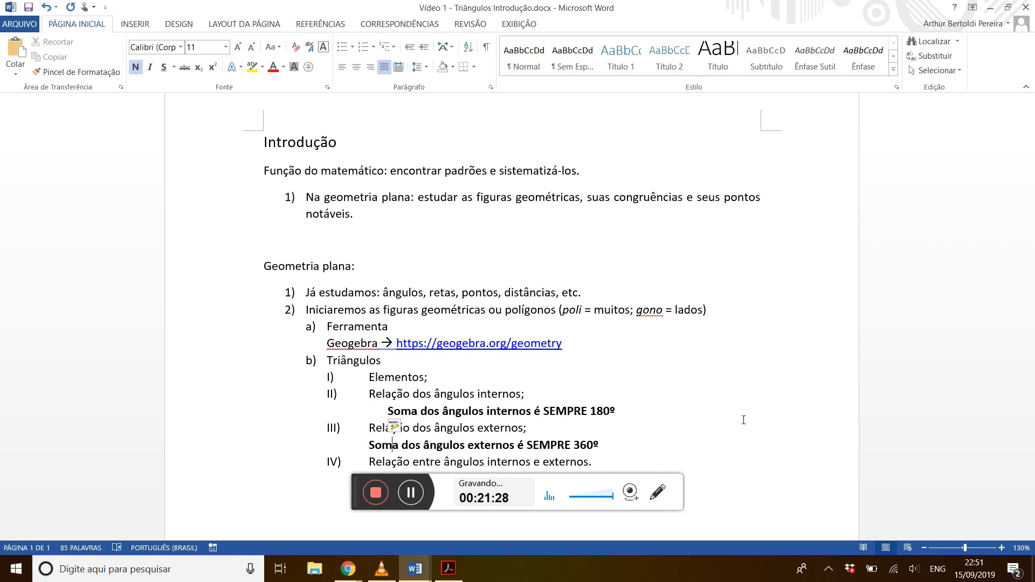
key(Tab)
key(Down)
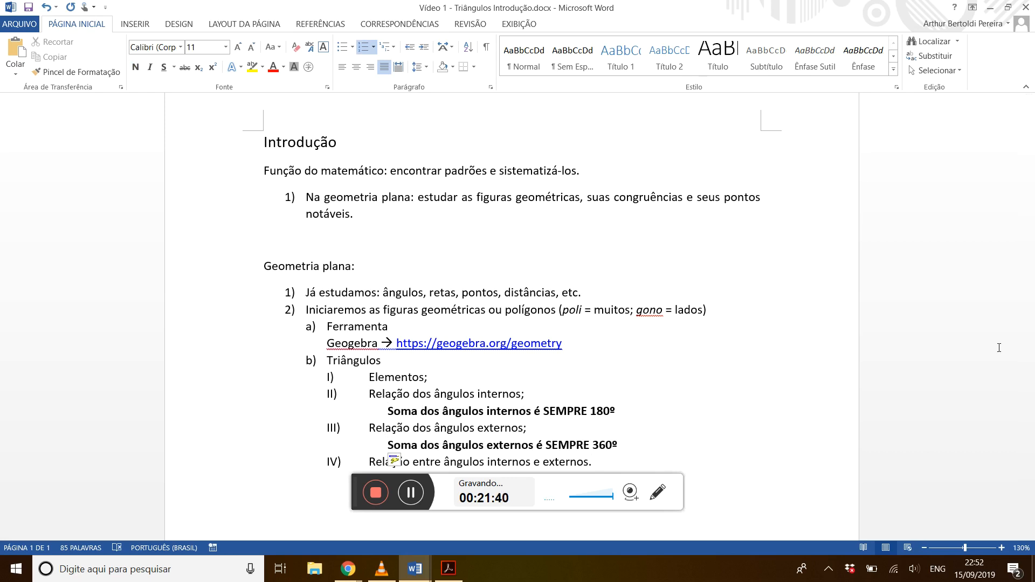
Return to GeoGebra, shrink the browser window, and enter the sum of interior angles A and C, α + β, as a new algebra expression.
scroll(998, 348, down, 3)
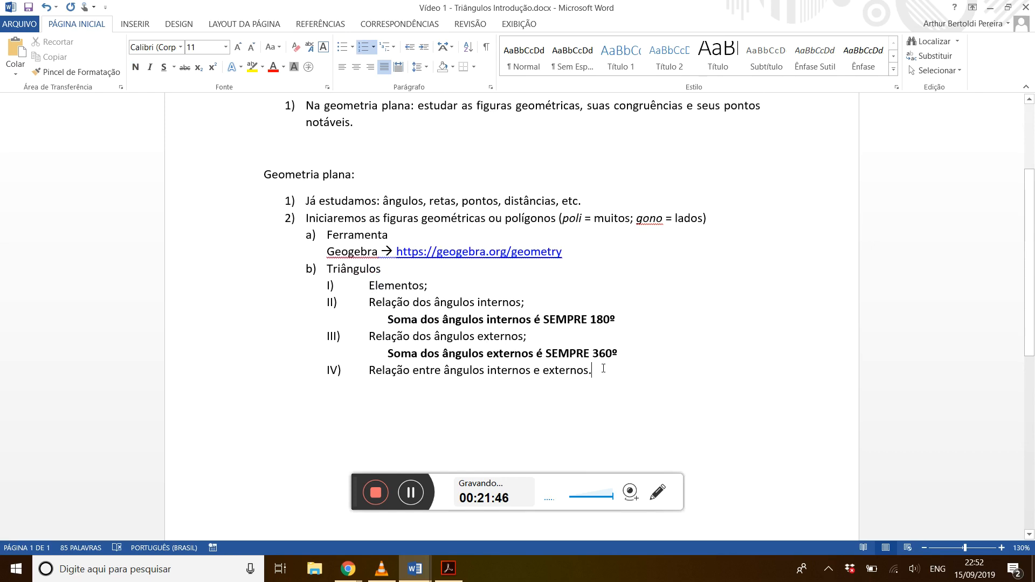
key(alt+Tab)
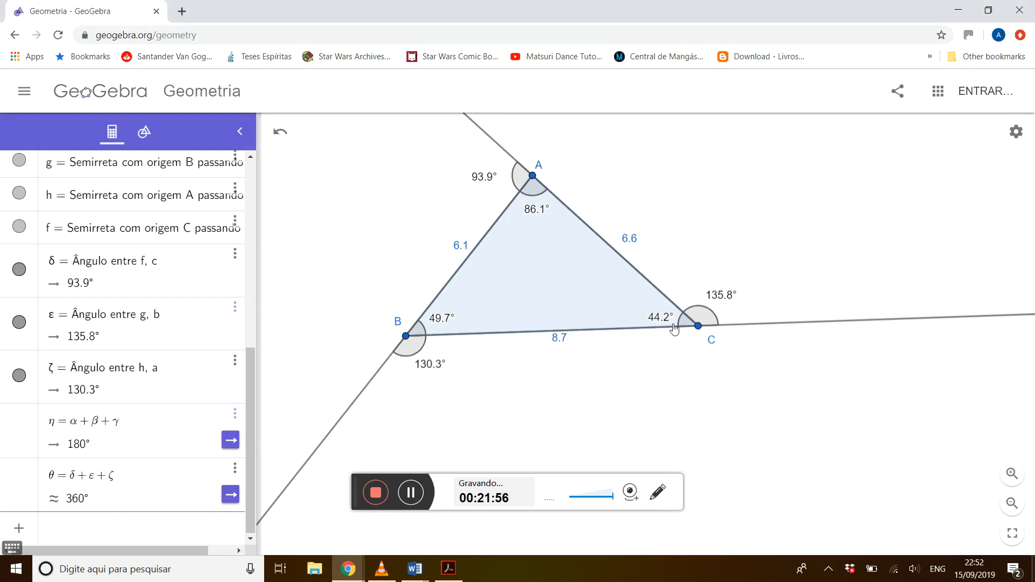
drag(250, 388, 247, 286)
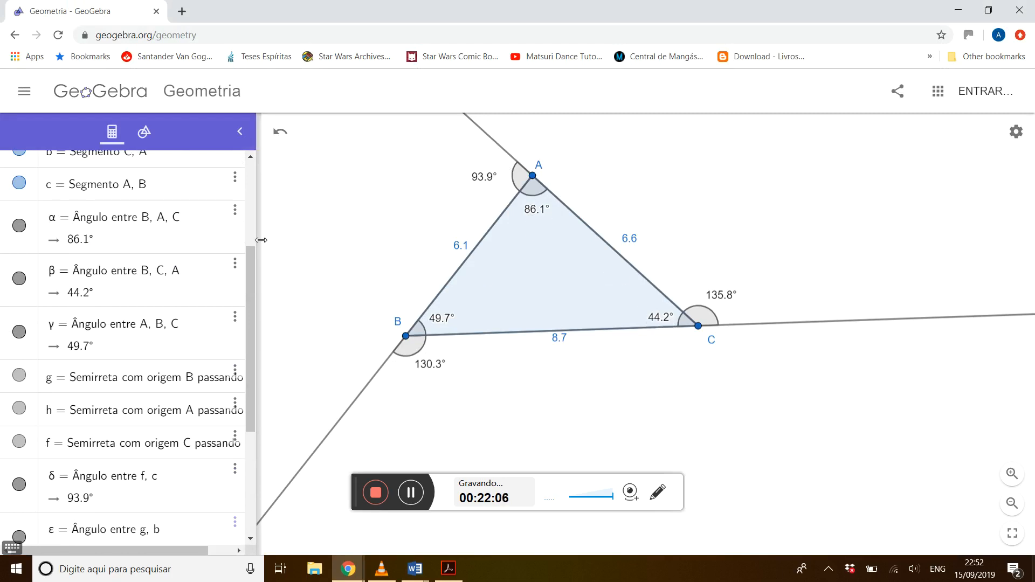
scroll(249, 270, down, 5)
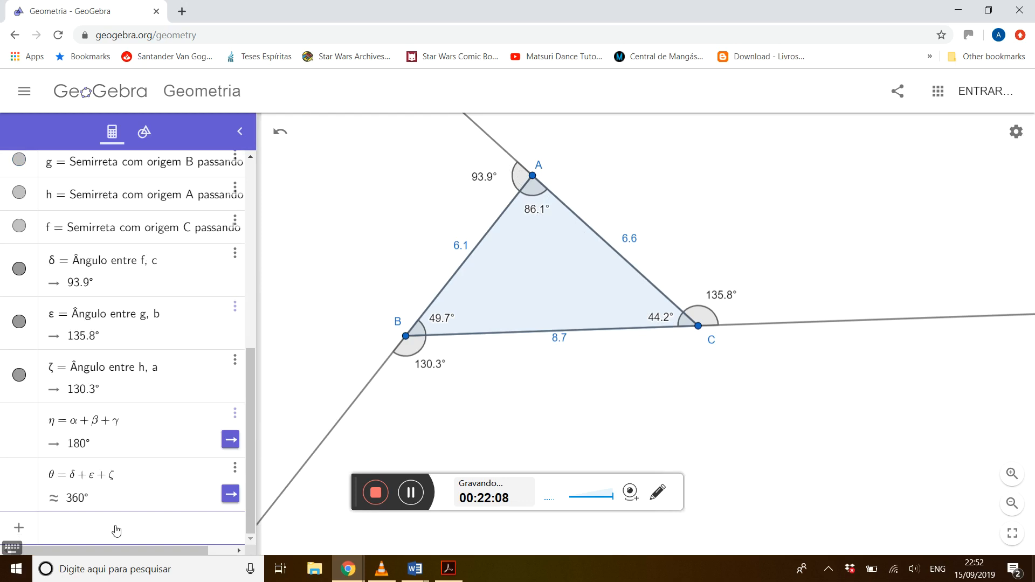
click(12, 547)
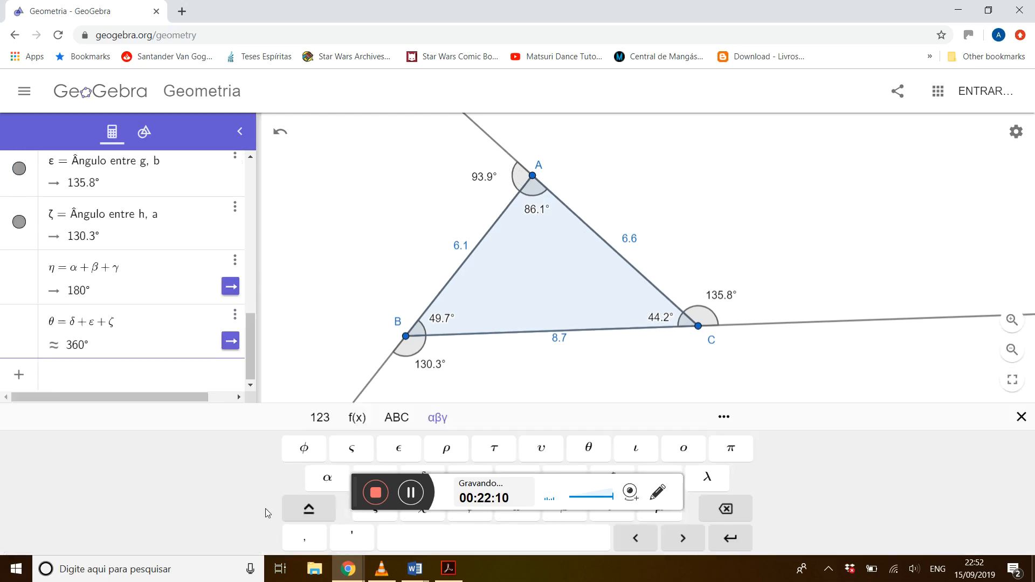
click(328, 479)
drag(498, 7, 496, 39)
text(+)
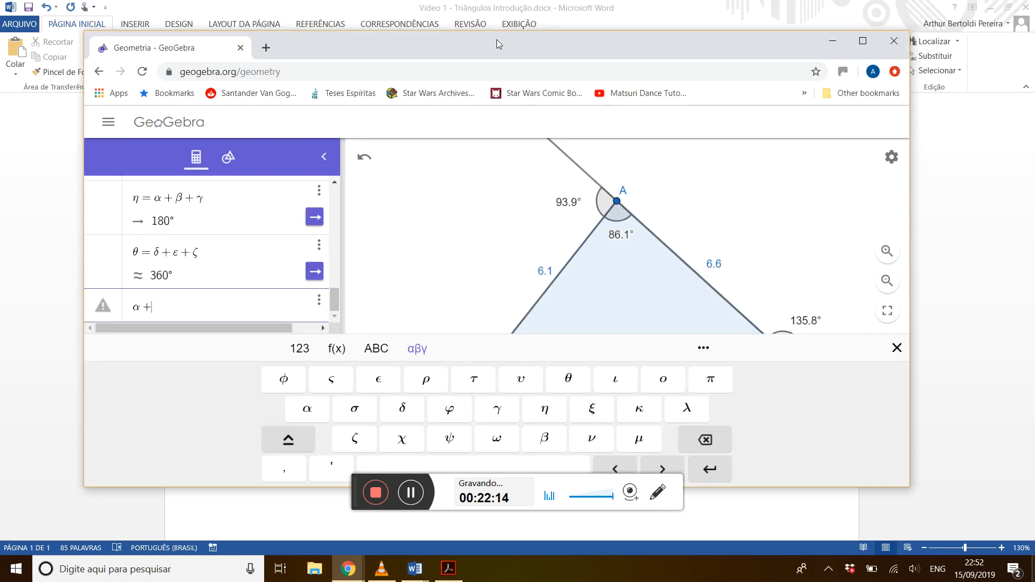
click(545, 441)
key(Return)
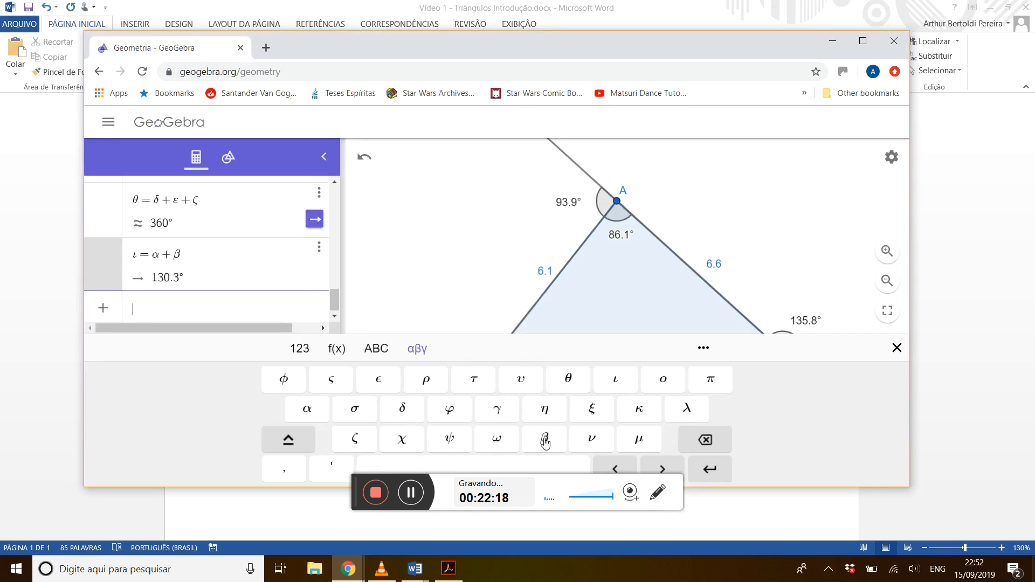
Maximize the browser window, move vertex B inward to an interior angle of about 107°, and deselect it.
click(862, 42)
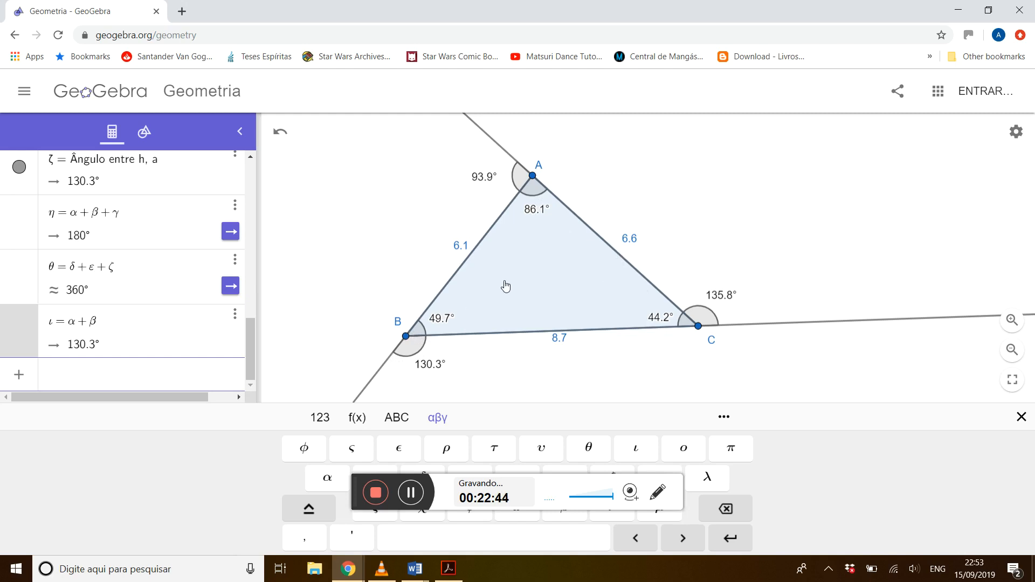
drag(406, 336, 528, 267)
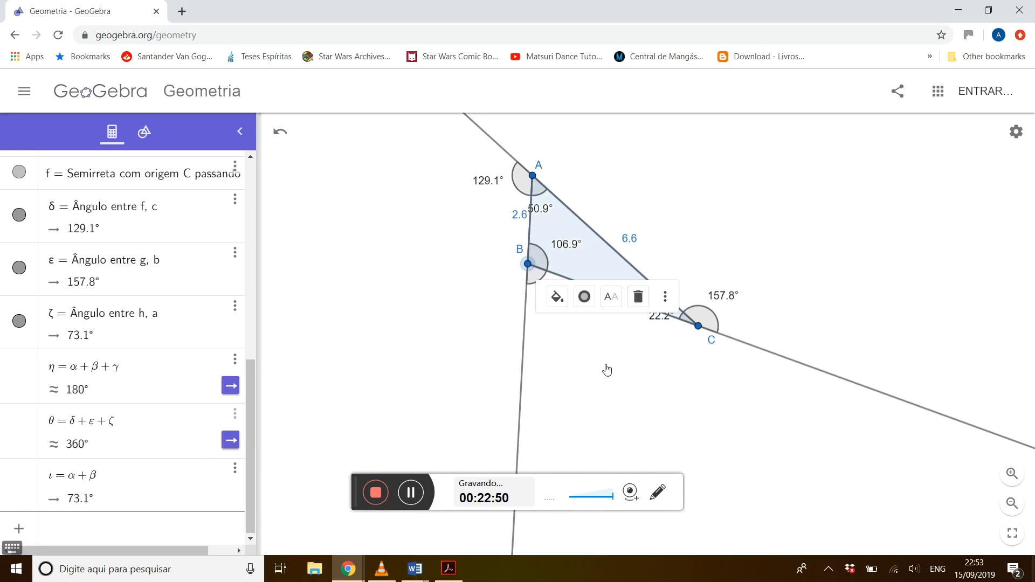
key(Escape)
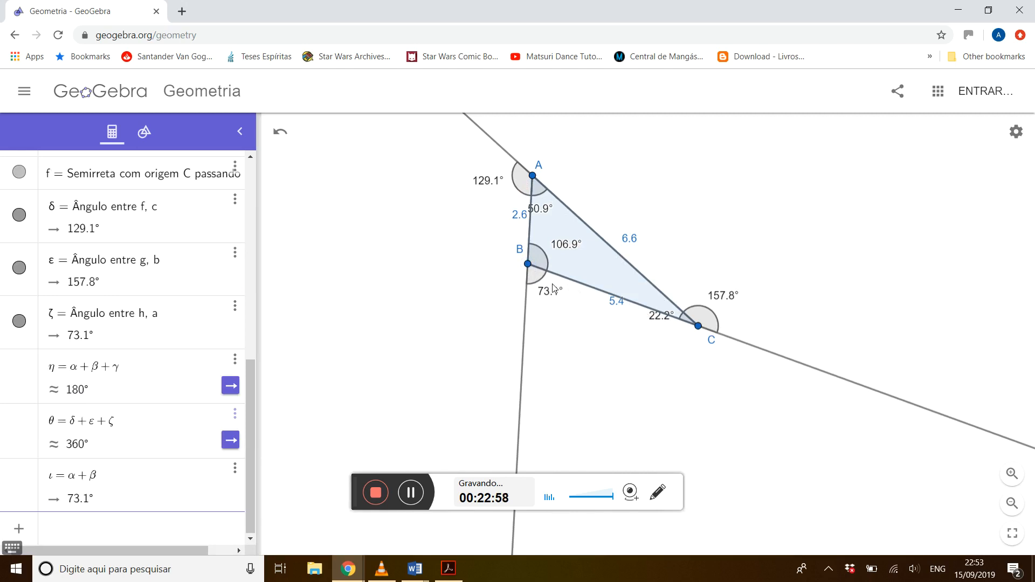
Move vertex B outward to an interior angle of about 39°, reposition it lower at about 43°, and deselect it.
drag(529, 265, 378, 258)
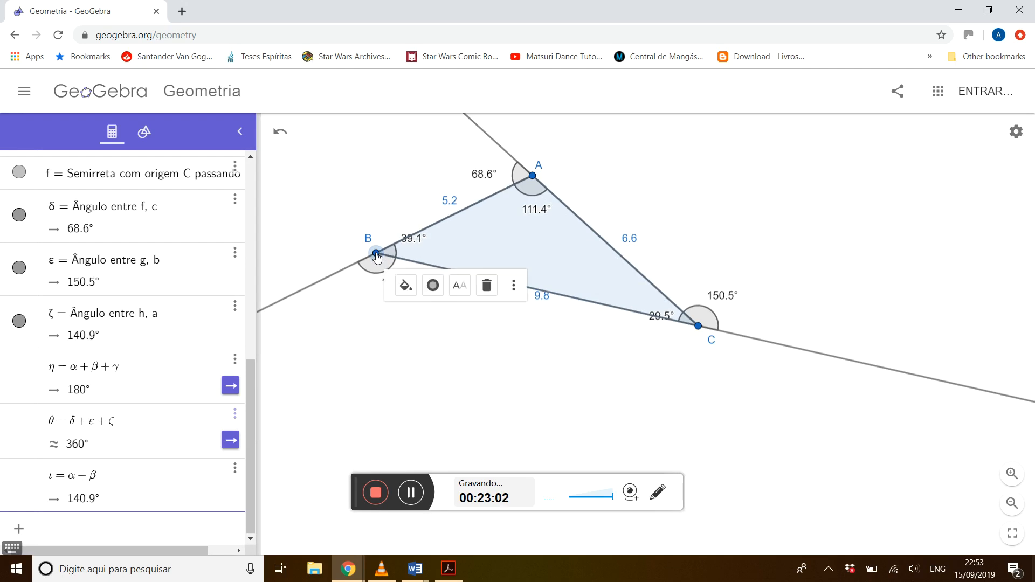
click(381, 334)
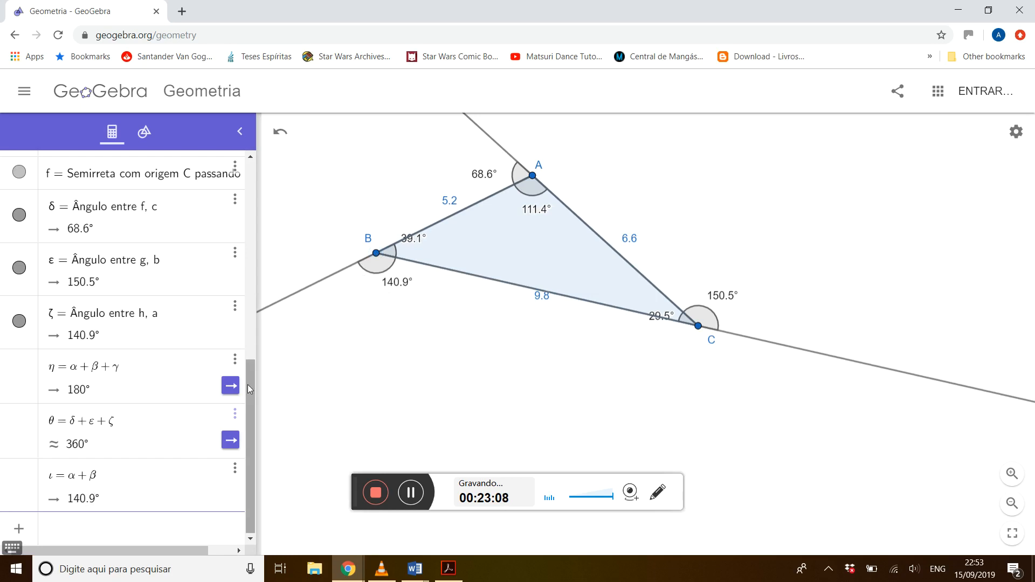
drag(376, 254, 372, 337)
click(320, 260)
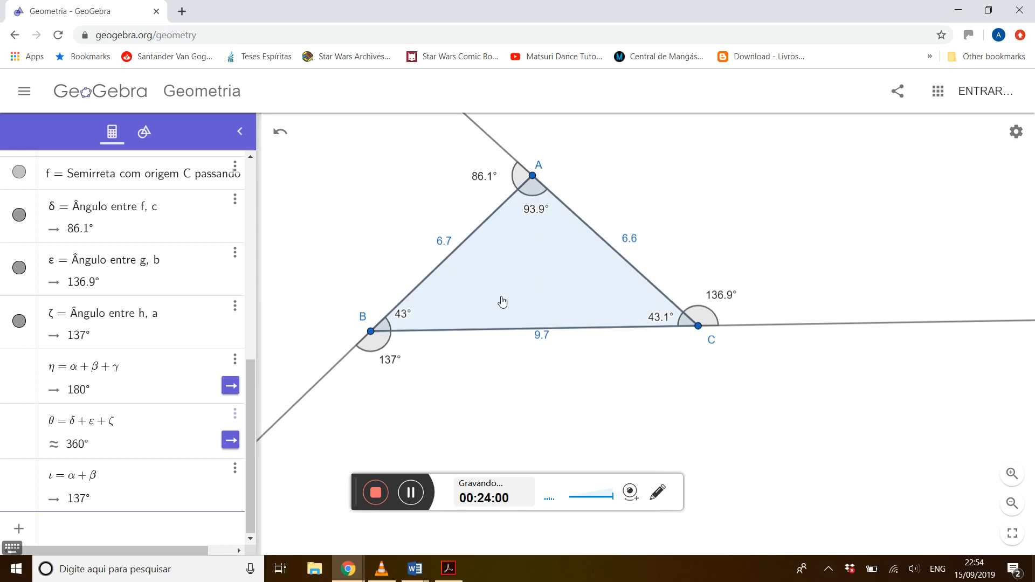
Examine how pairs of interior angles relate to the opposite exterior angles, selecting the angles at A, B and C in turn.
click(539, 211)
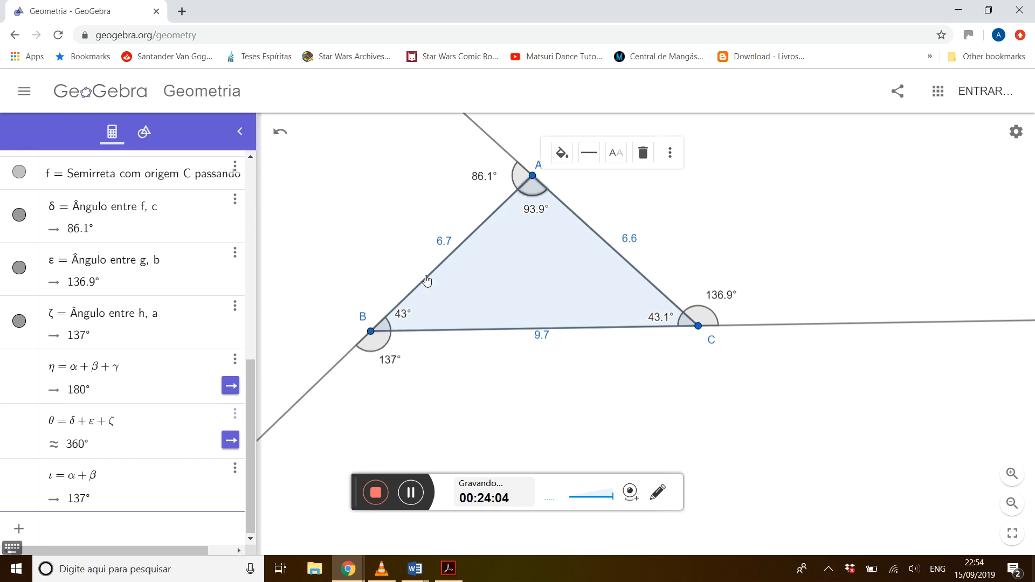
click(404, 315)
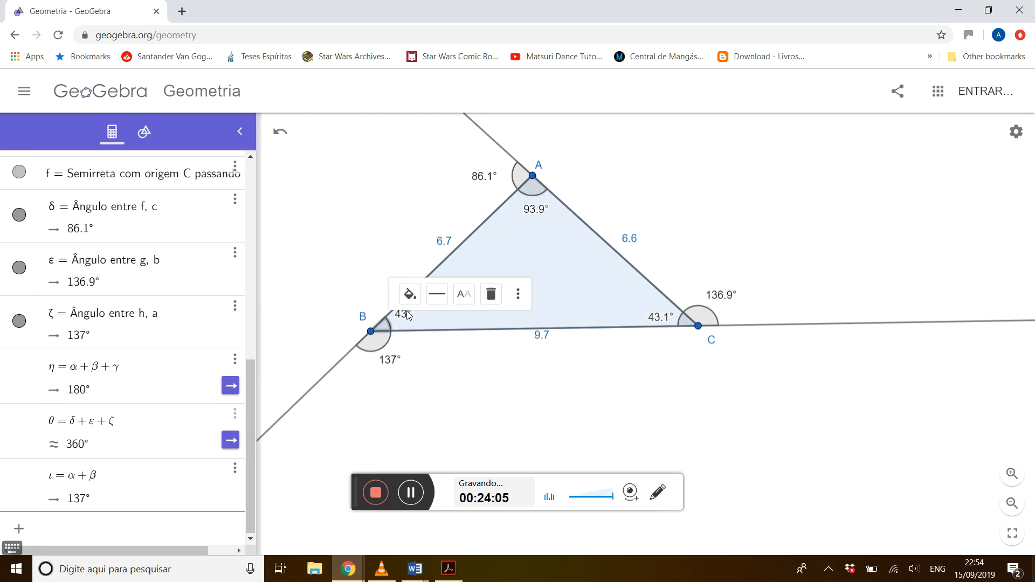
click(731, 296)
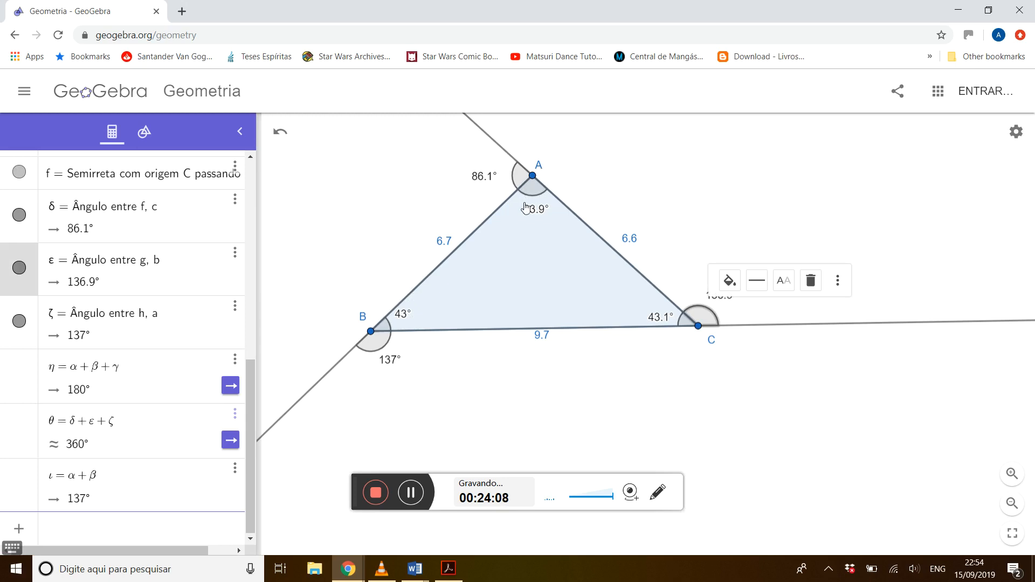
click(658, 321)
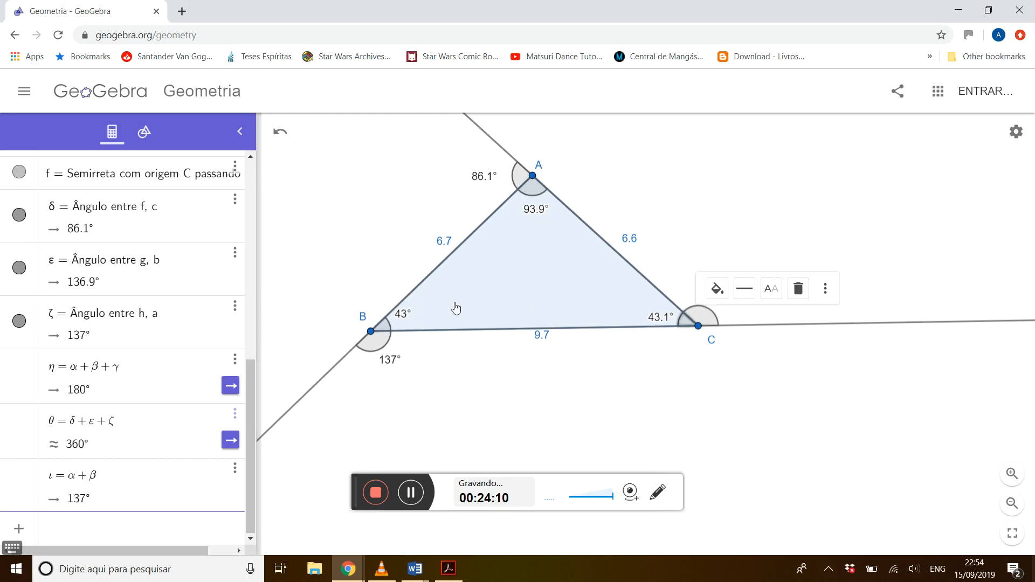
click(405, 320)
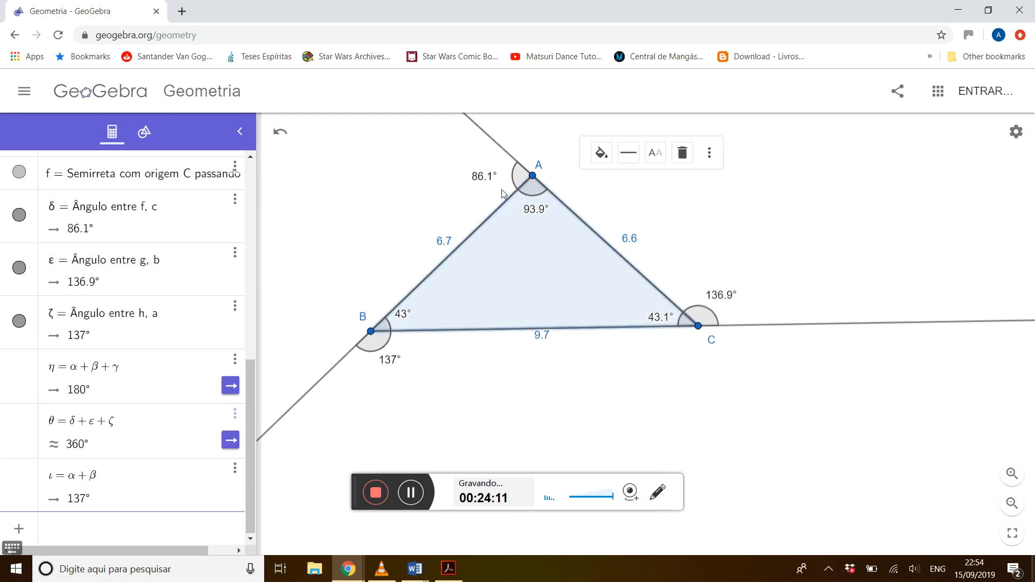
click(484, 182)
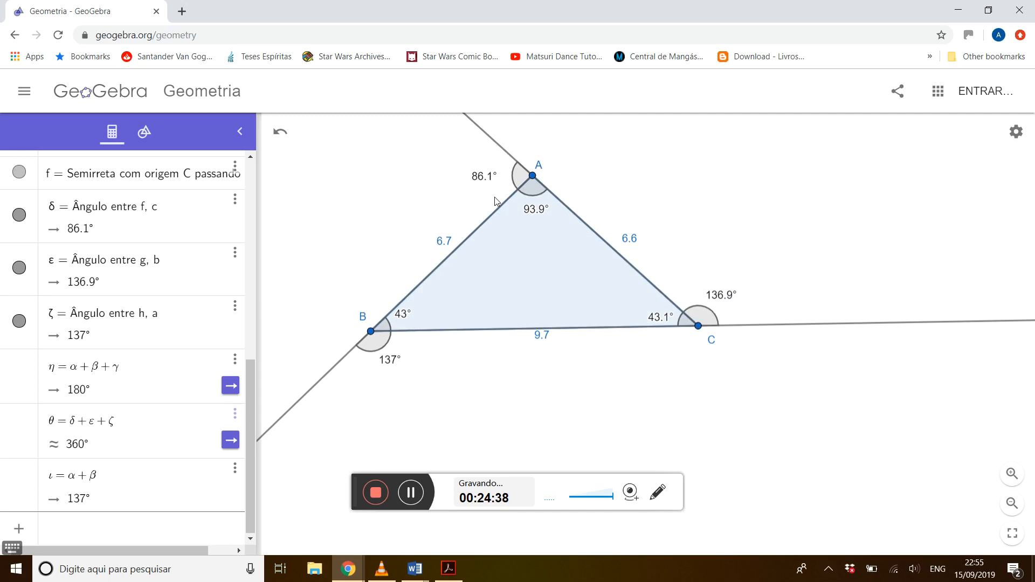
Switch to Word and start a bold unnumbered line under item IV reading "Soma de dois ângulos internos".
key(alt+Tab)
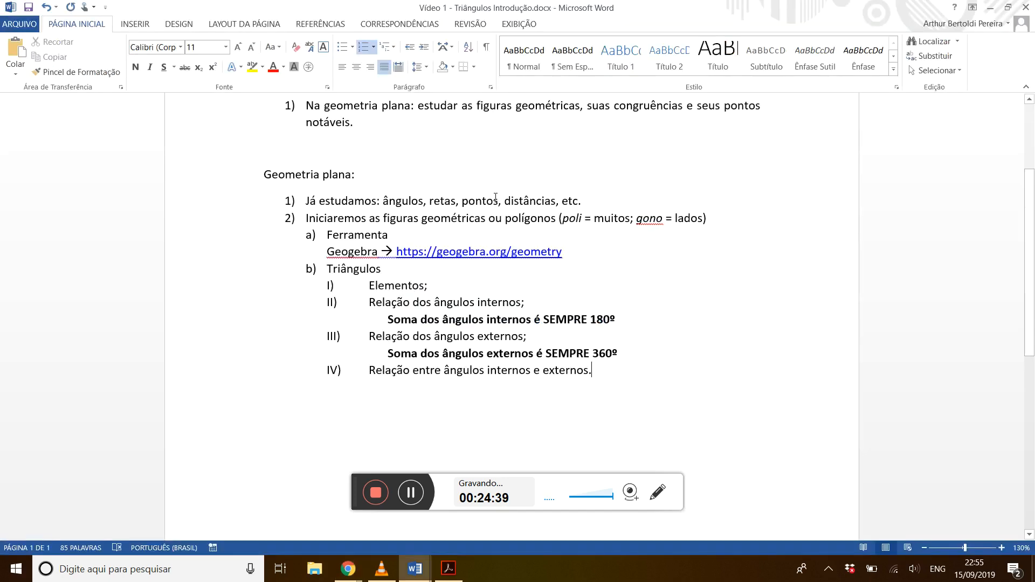
key(Return)
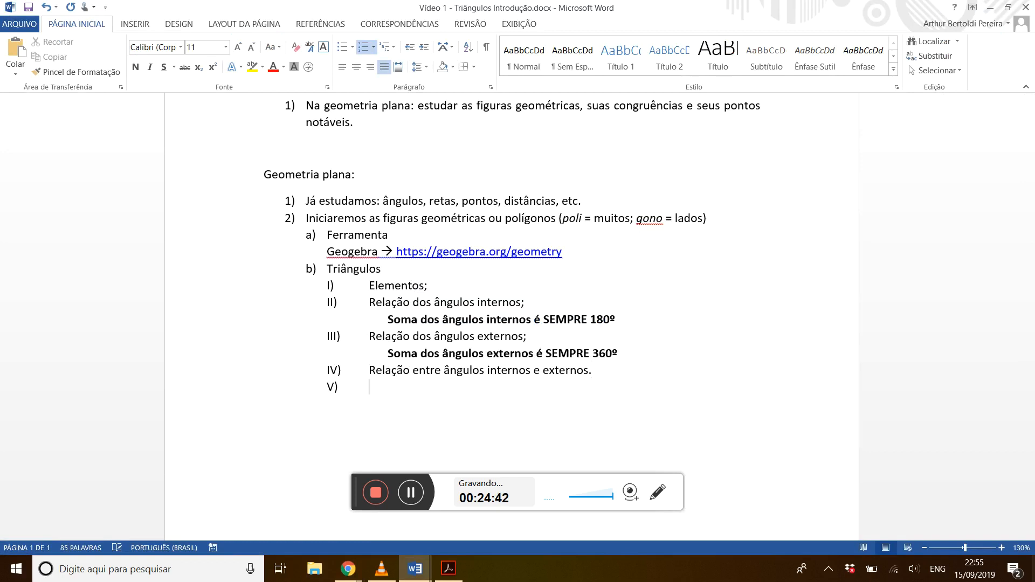
key(BackSpace)
key(ctrl+n)
text(Soma )
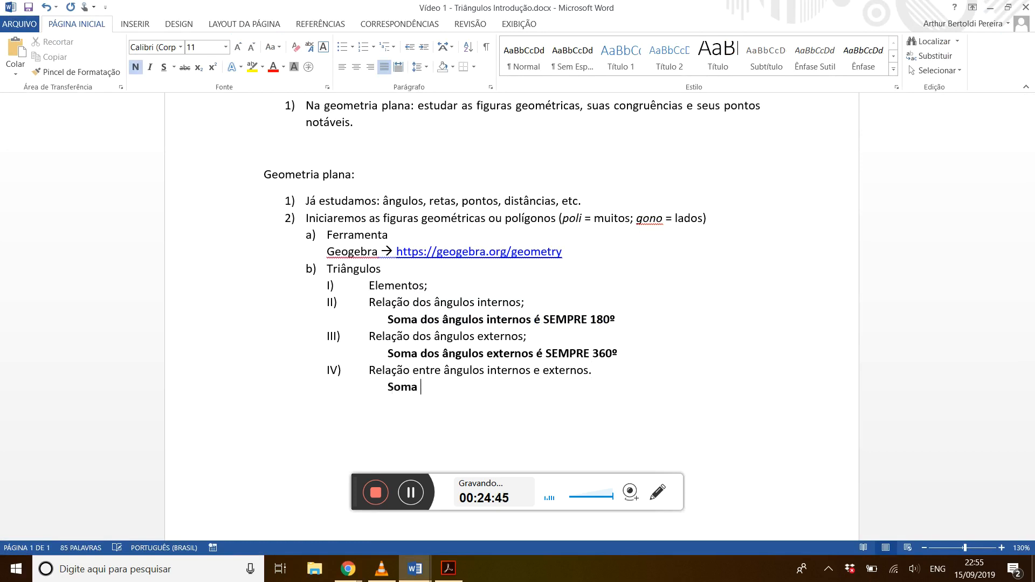
text(de dois ângulos internos )
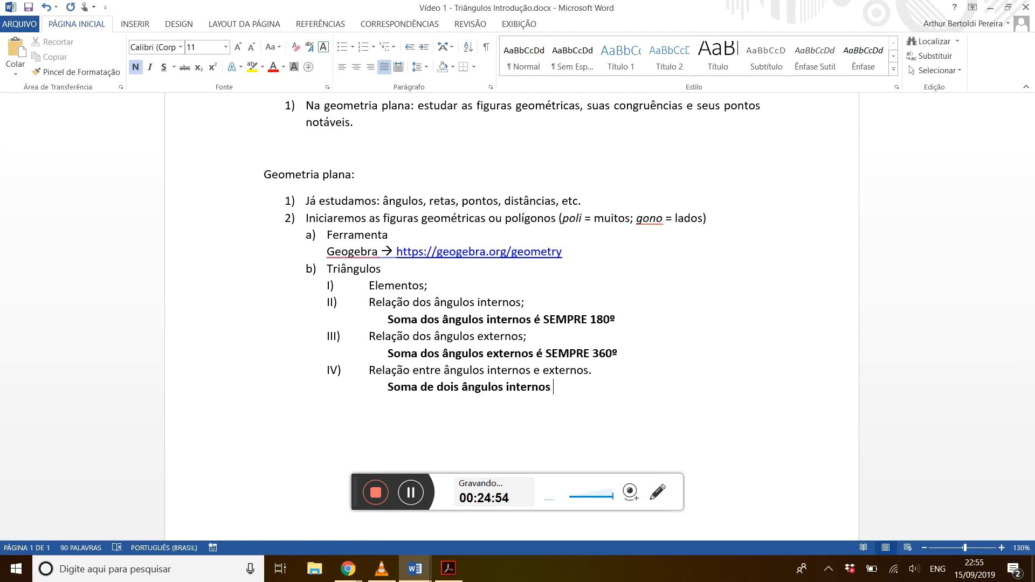
text(de um triângulo )
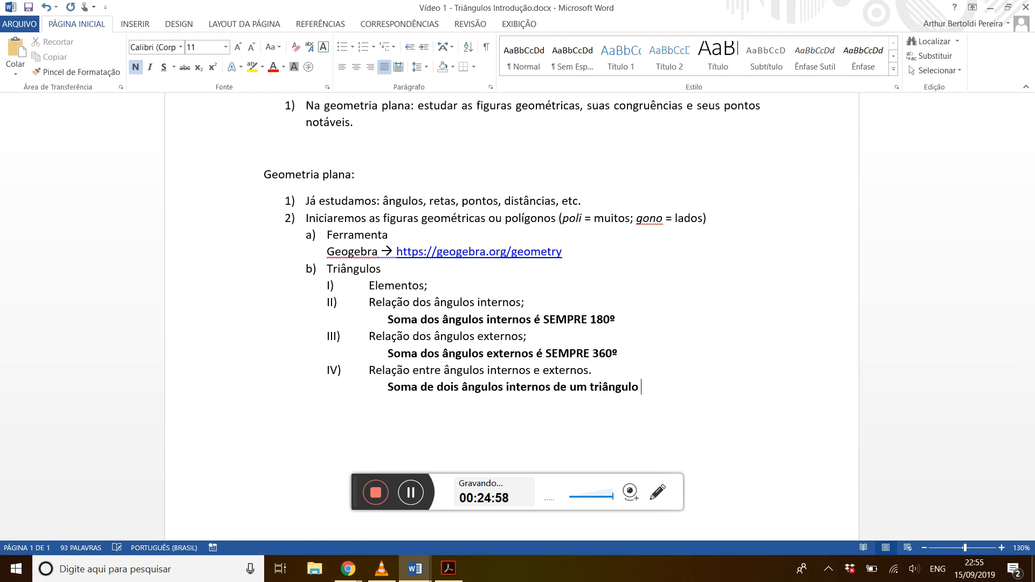
text(é igual ao ângulo)
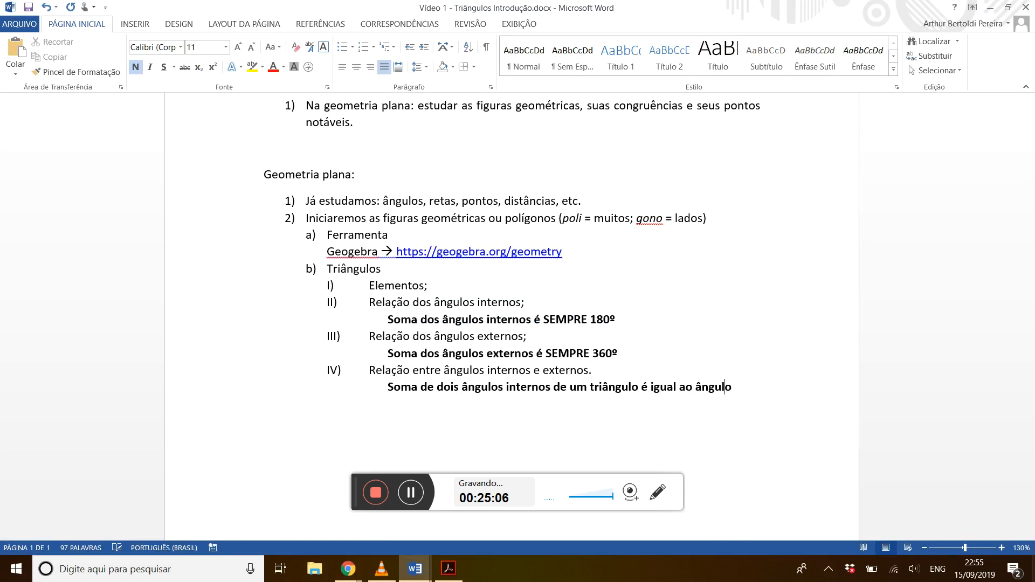
Continue the bold note under item IV with "de um triângulo é igual ao seu ângulo externo OPOSTO.".
key(Left)
text(seu)
key(End)
text(externo)
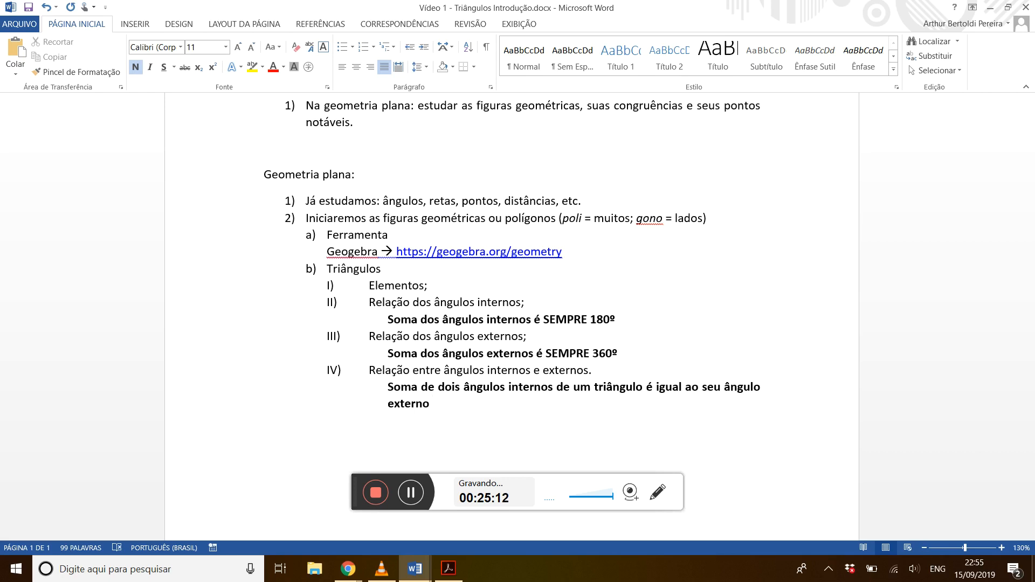
text( OPOS)
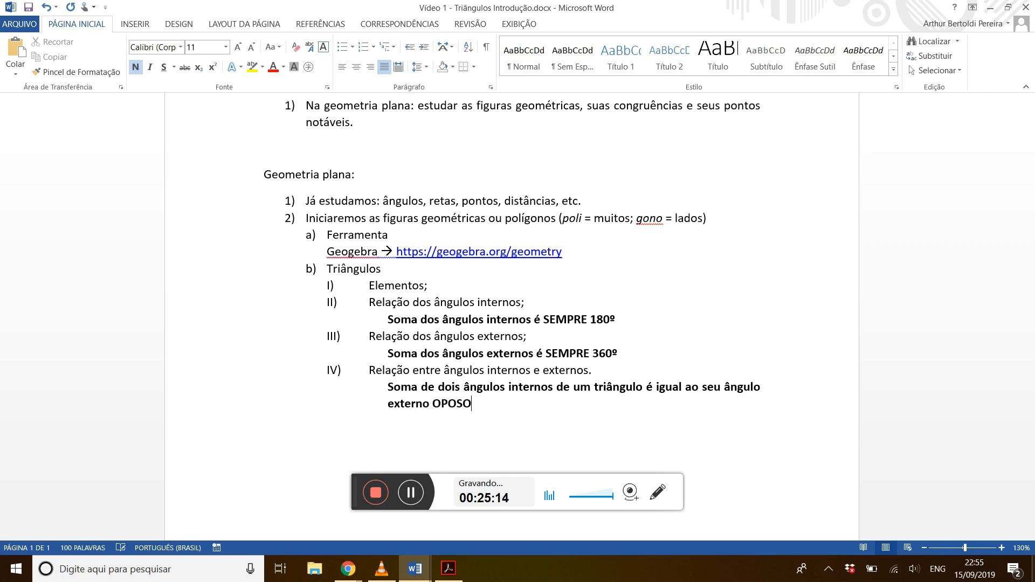
text(TO.)
click(388, 387)
key(BackSpace)
key(Tab)
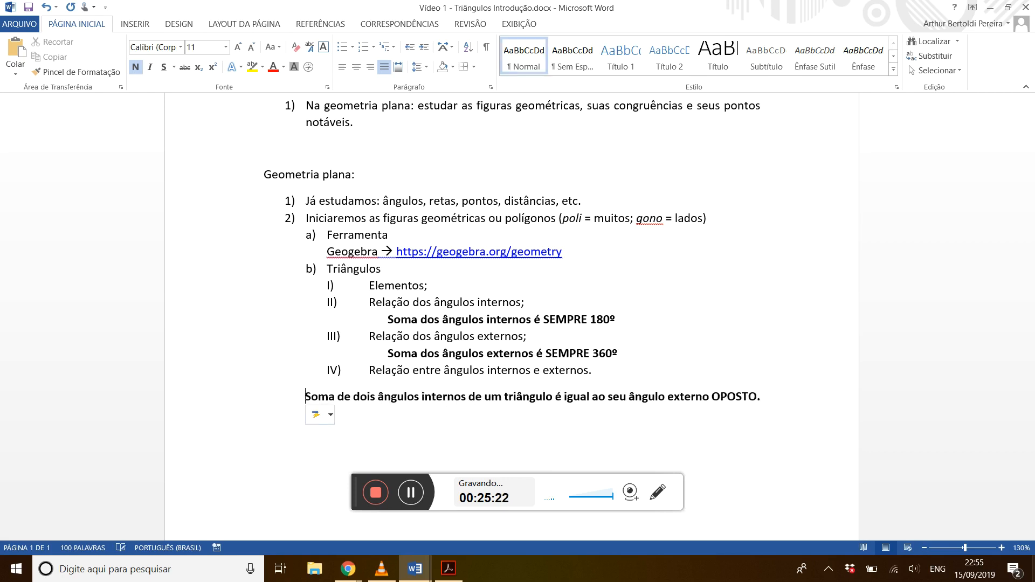
key(Tab)
key(ctrl+z)
key(ctrl+z)
key(ctrl+z)
key(ctrl+z)
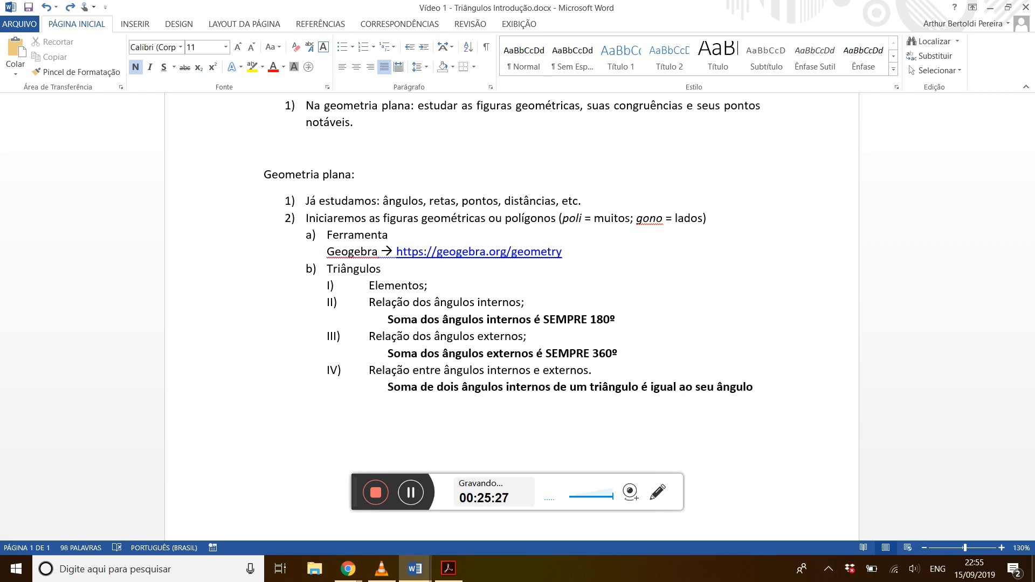
Complete the bold note under item IV so that it ends with "externo OPOSTO.".
text(OPOSO)
key(BackSpace)
text(TO.)
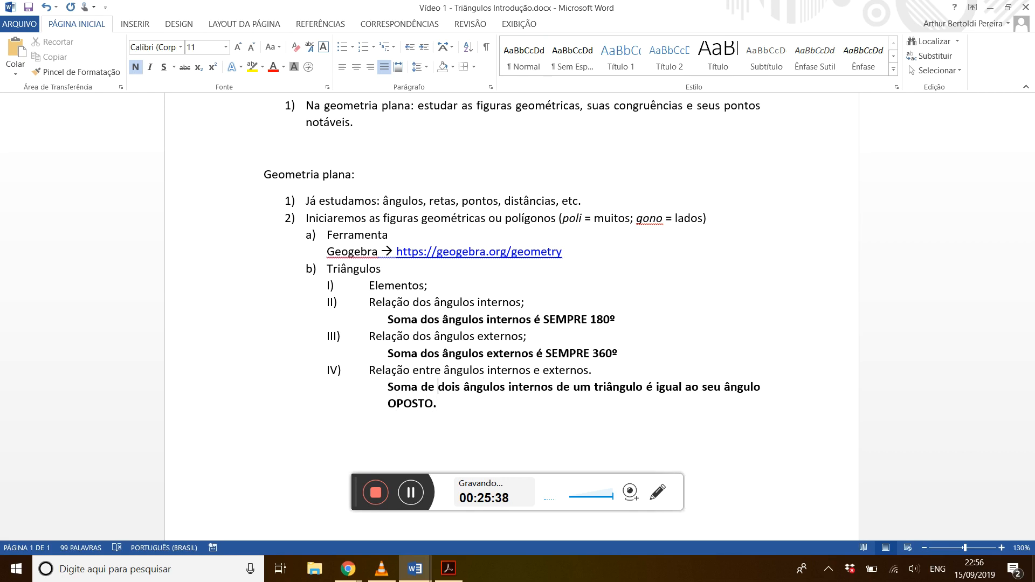
key(End)
text(externo)
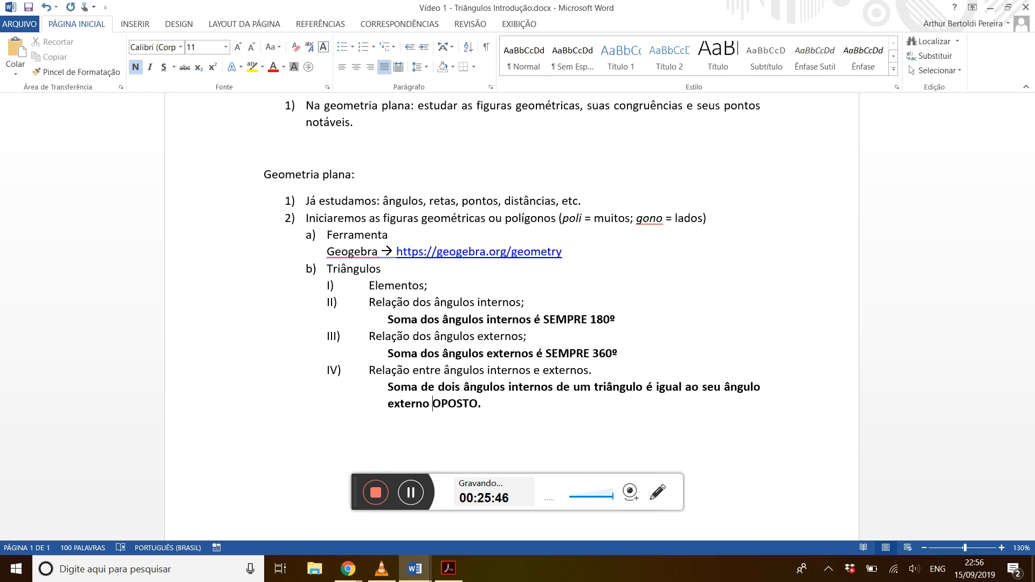
Review the outline from the introduction down to the bold angle conclusions under items II, III and IV.
scroll(512, 270, up, 2)
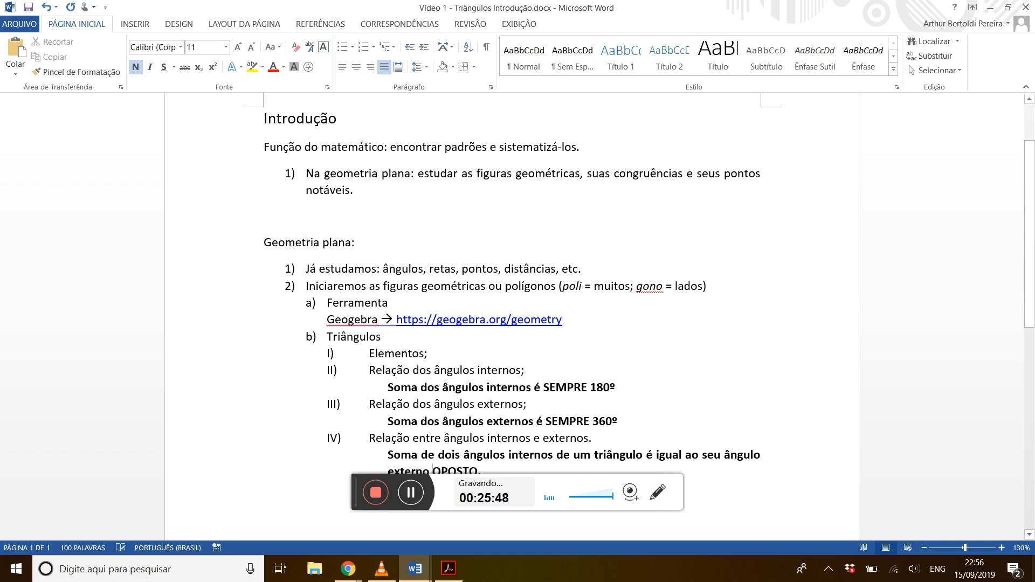
scroll(512, 283, down, 1)
scroll(512, 278, up, 1)
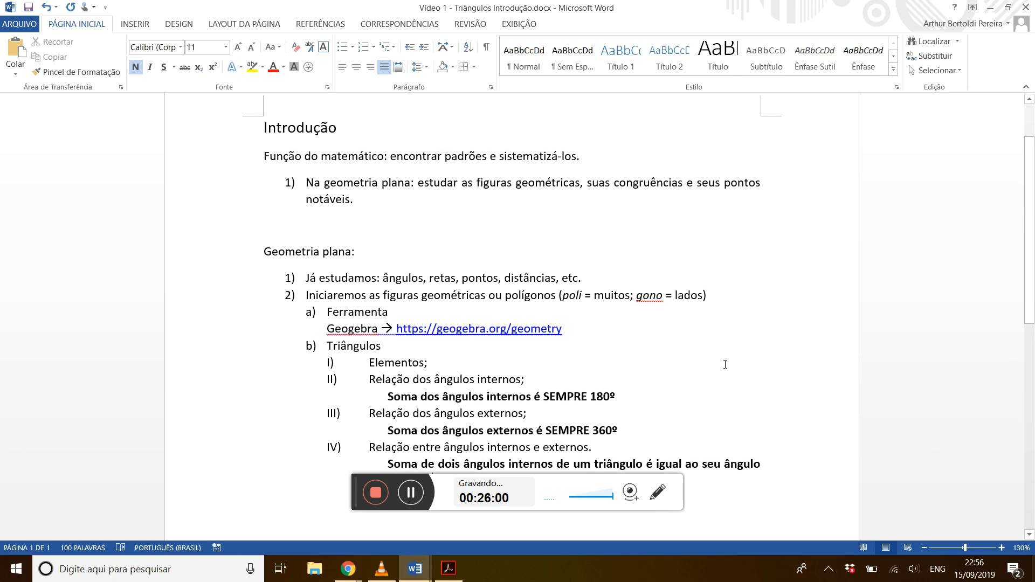
scroll(724, 365, down, 4)
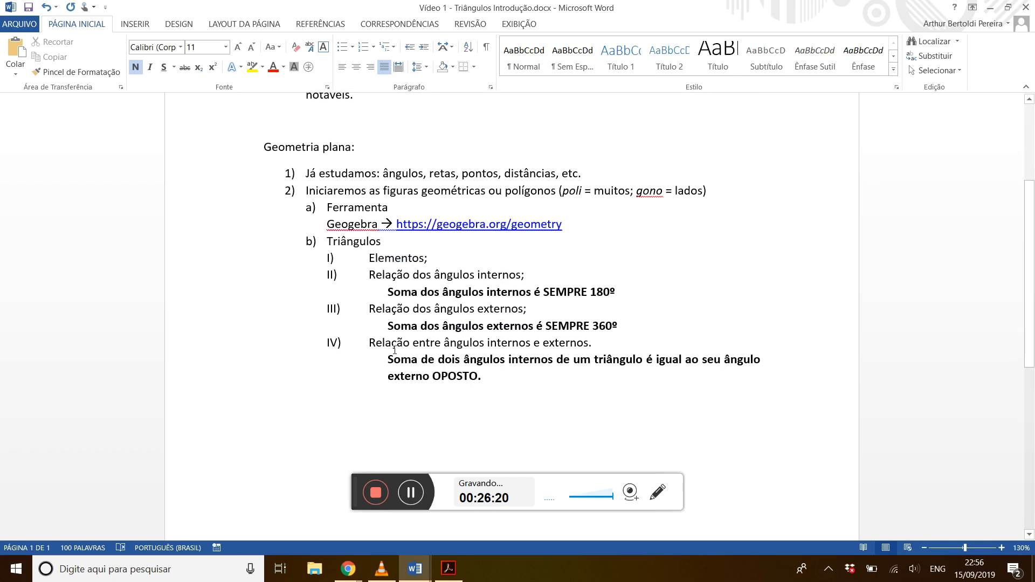
click(521, 346)
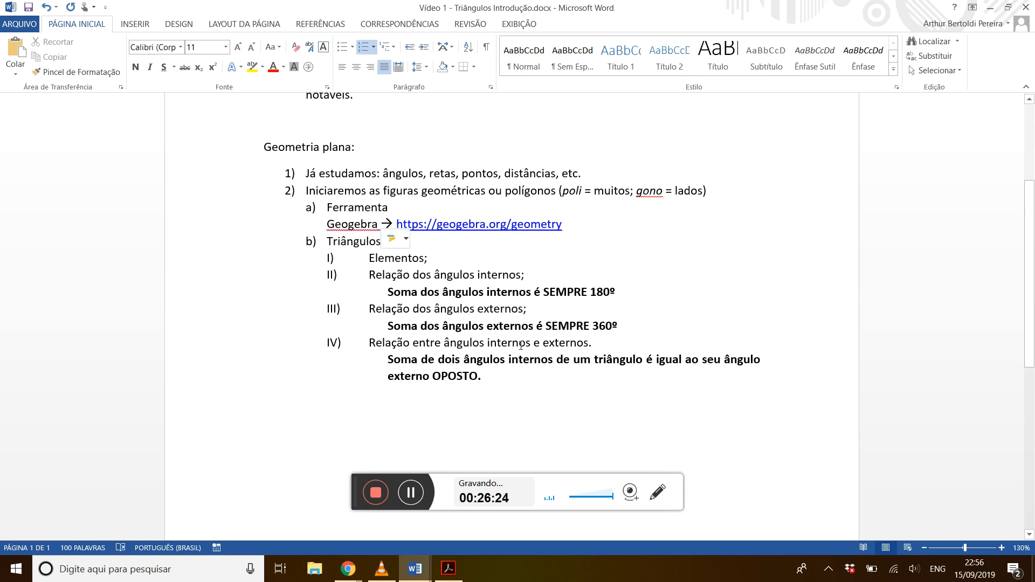
click(627, 291)
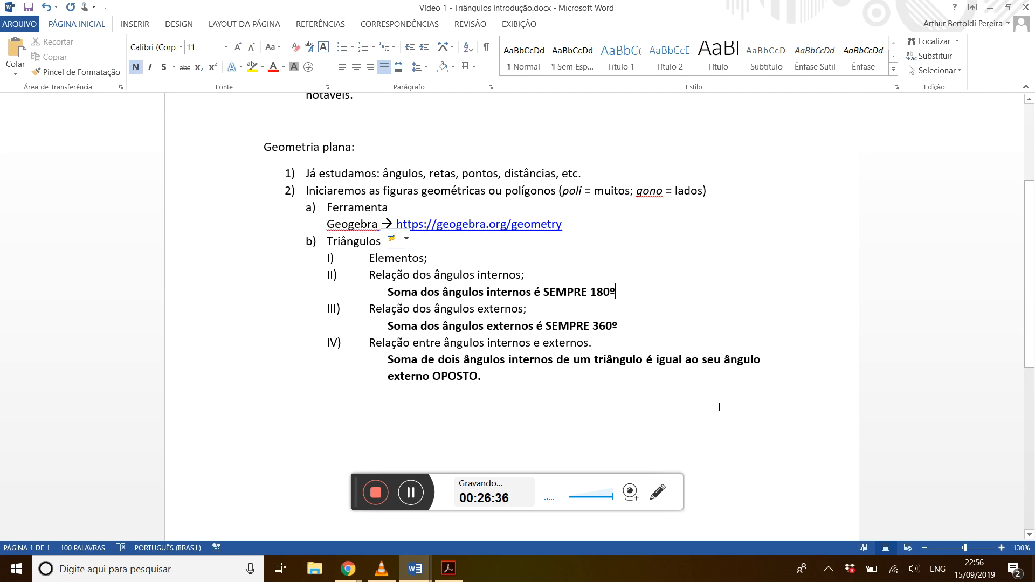
key(Down)
key(Down)
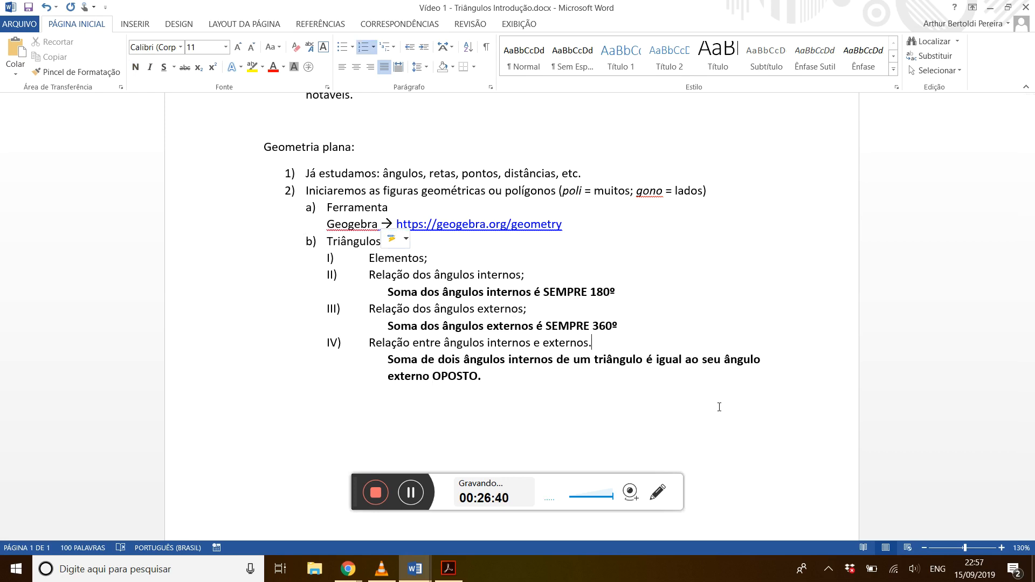
key(Left)
key(Left)
key(Left)
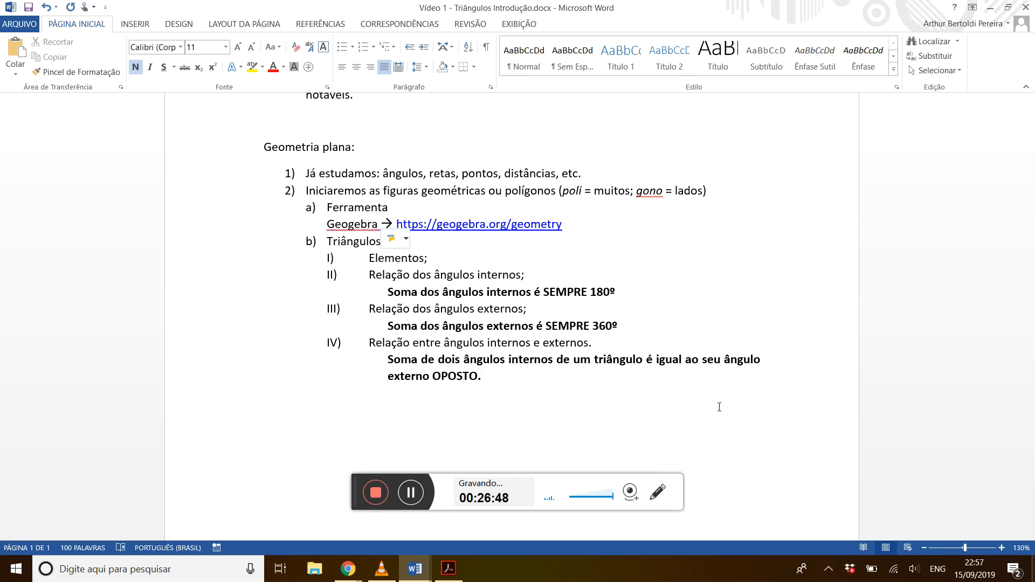
Return to GeoGebra and start downloading the triangle construction as a ggb file.
key(alt+Tab)
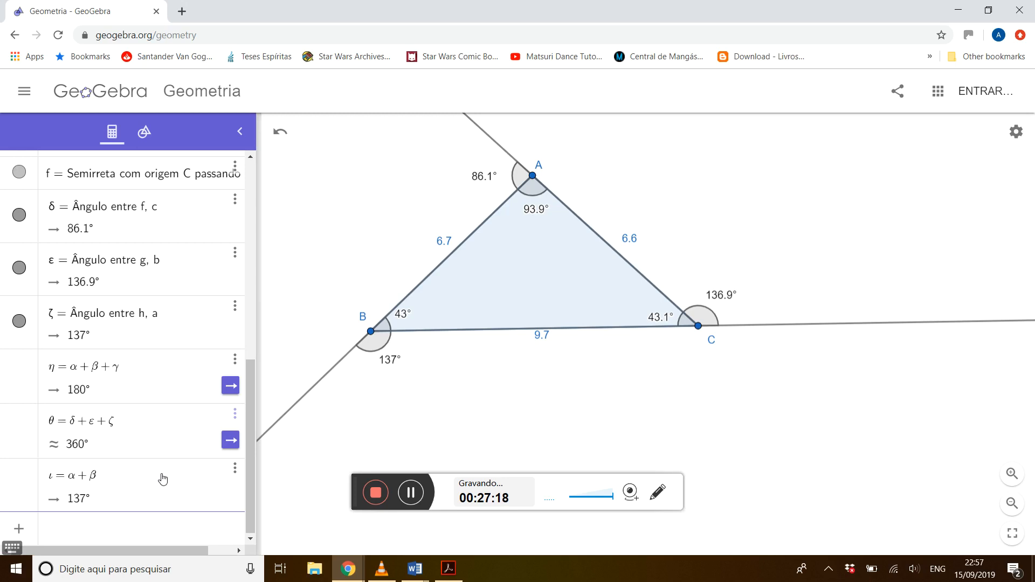
click(26, 93)
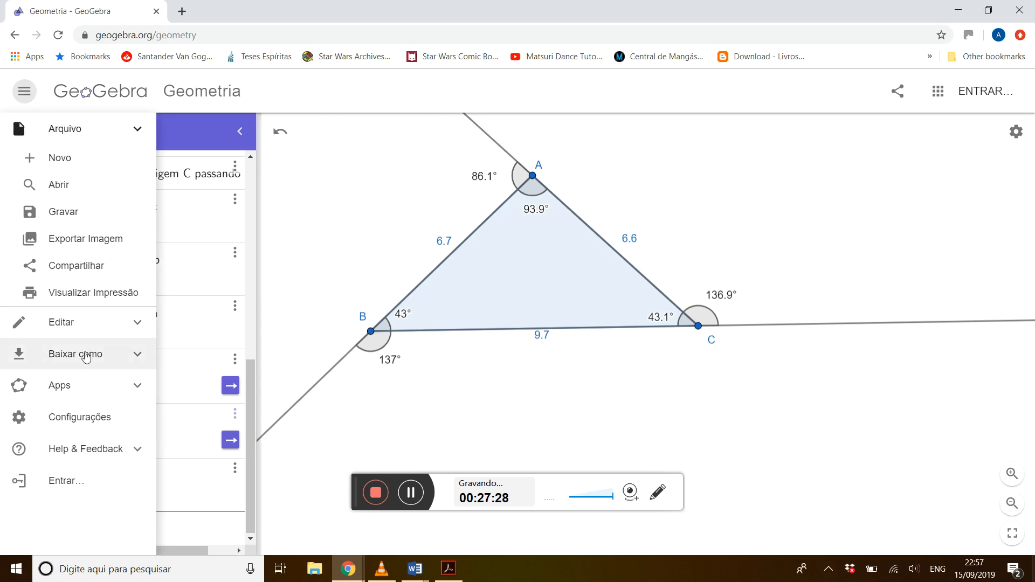
click(144, 361)
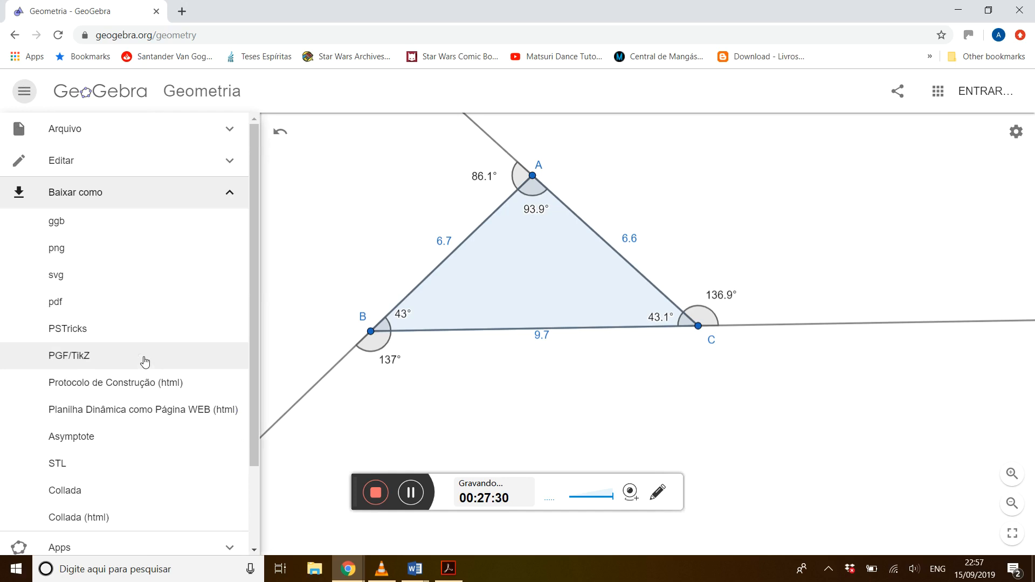
click(62, 226)
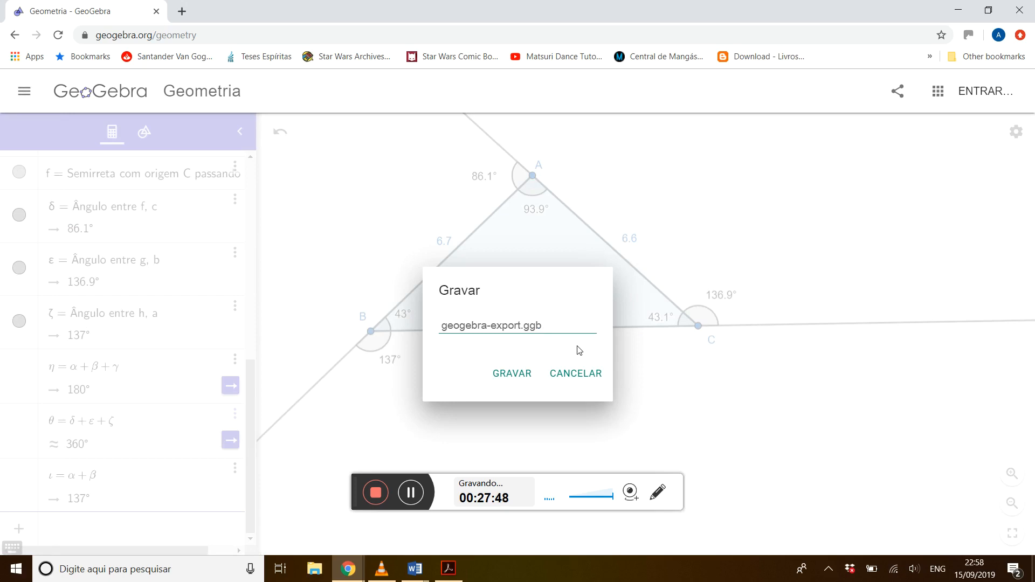
Name the export file with the teacher's first name followed by "-relações_ângulo", keeping the .ggb extension.
click(522, 325)
key(shift+Home)
key(BackSpace)
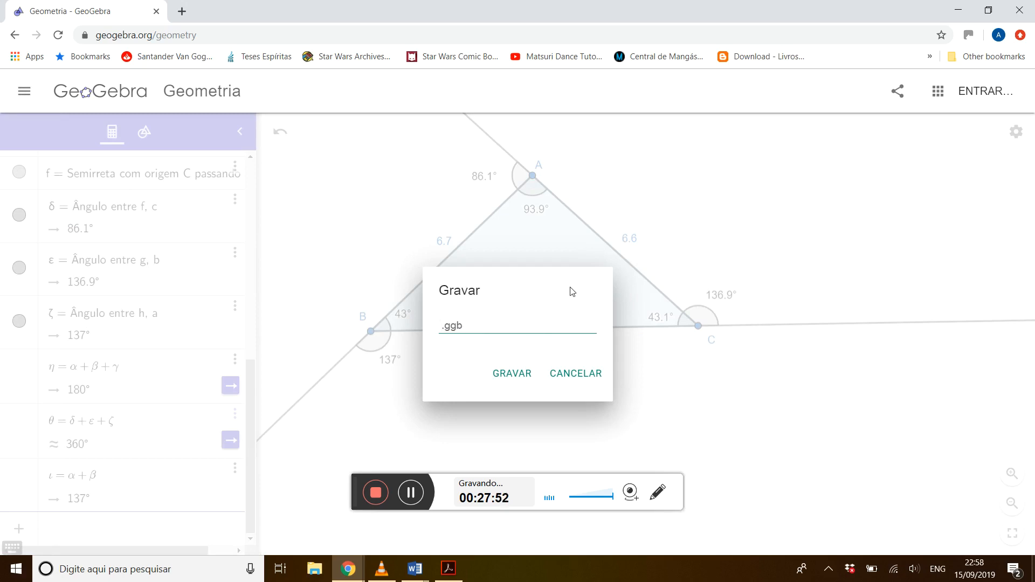
text(arthur)
key(Home)
key(Left)
key(Left)
key(Left)
key(Left)
text(-)
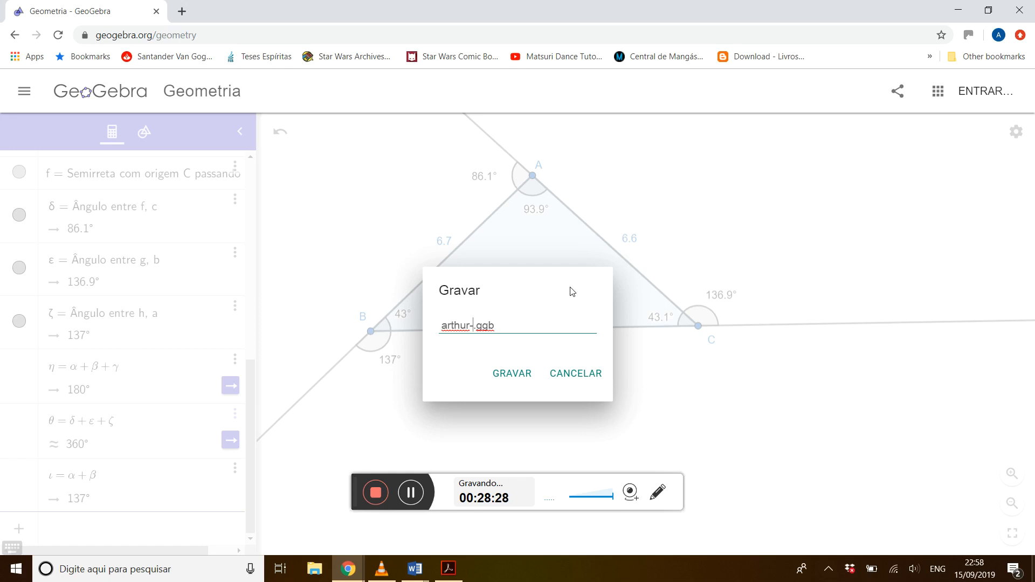
text(relações)
text(s)
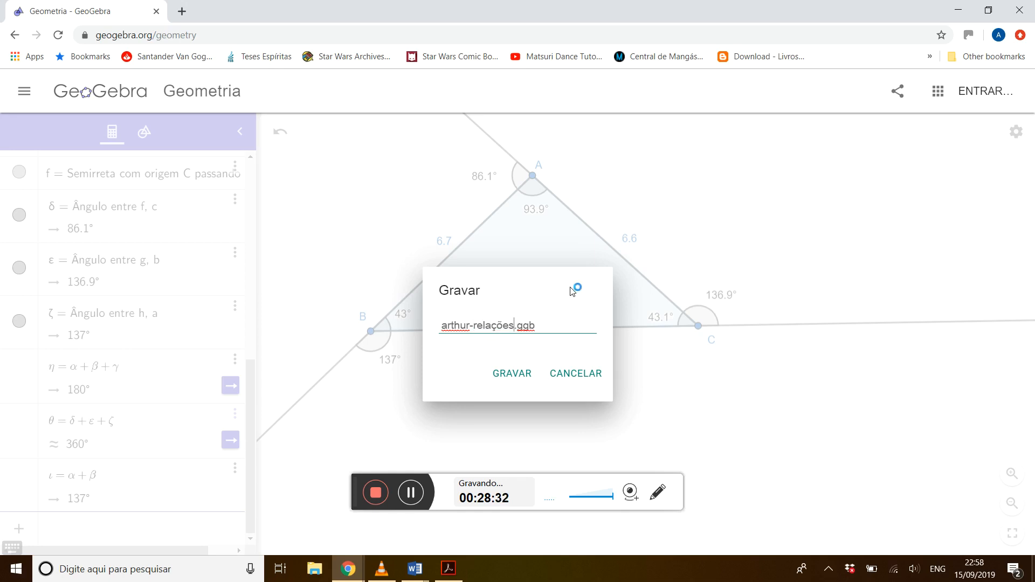
text(_)
text(ângulo)
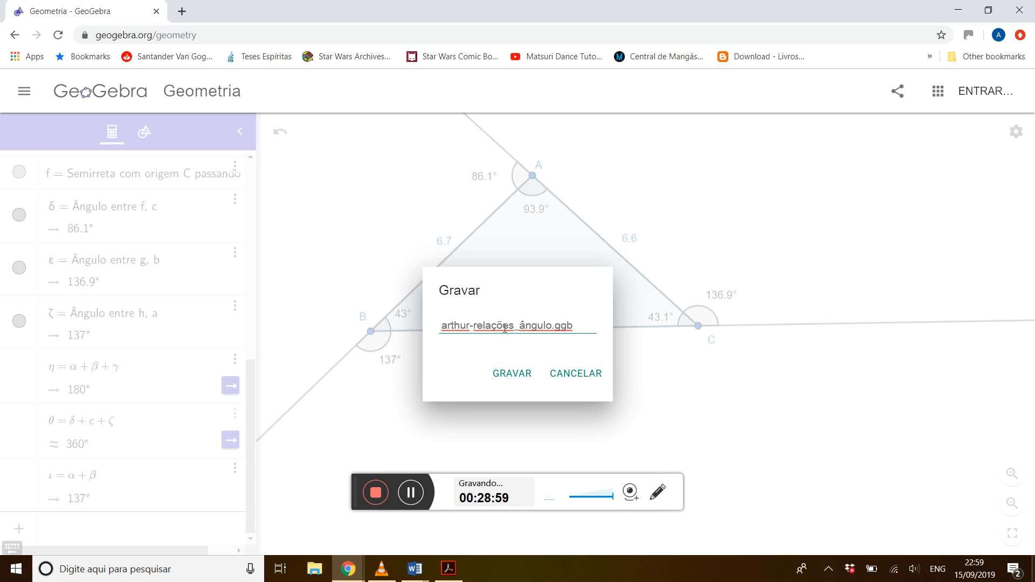
Save the construction as a GGB file in the Área de Trabalho folder and dismiss the browser's download notice.
click(514, 374)
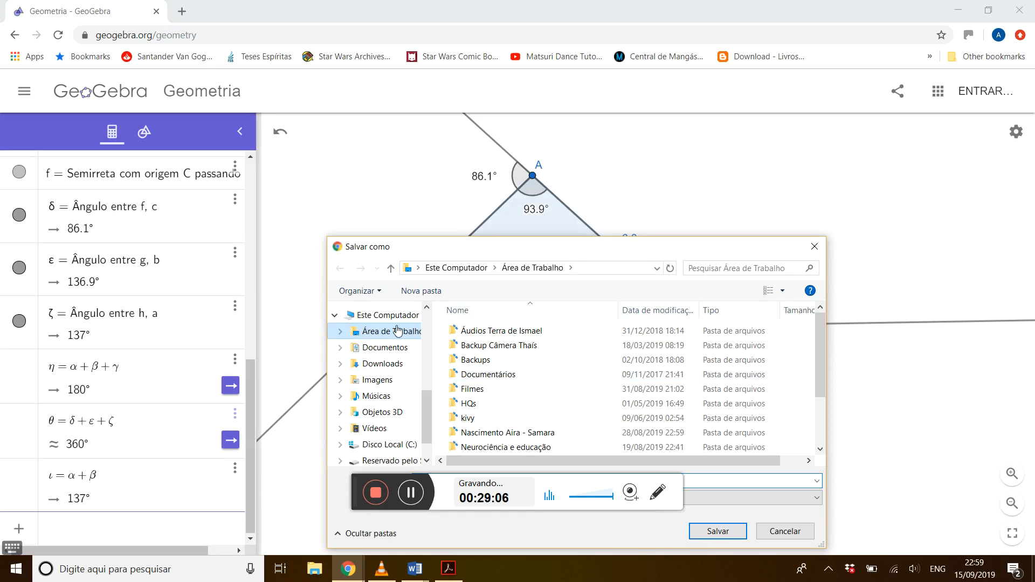
drag(554, 256, 477, 113)
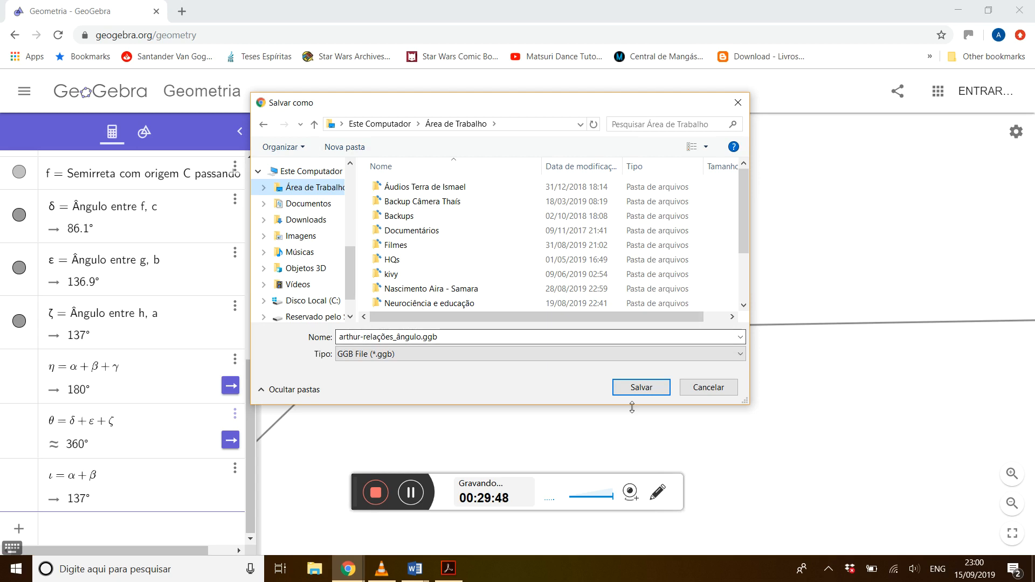
click(649, 388)
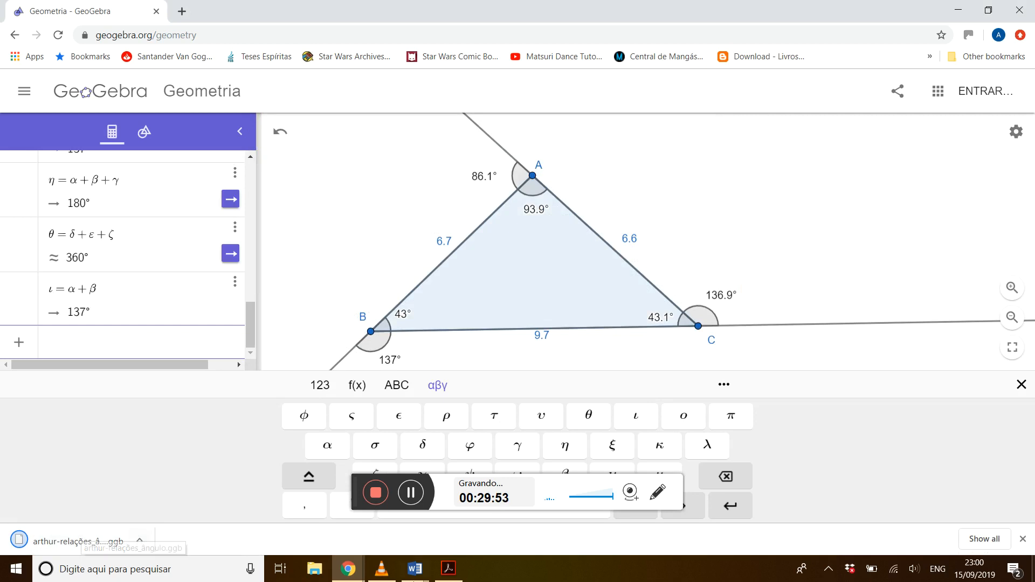
click(1023, 539)
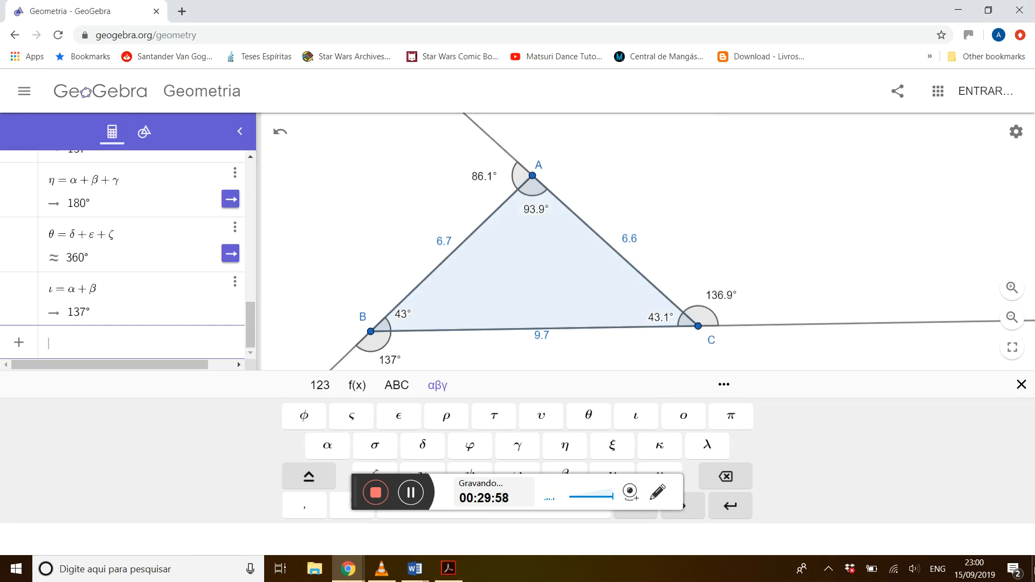
Locate the saved ggb file on the desktop and bring up the open windows to switch back.
click(1033, 569)
click(268, 242)
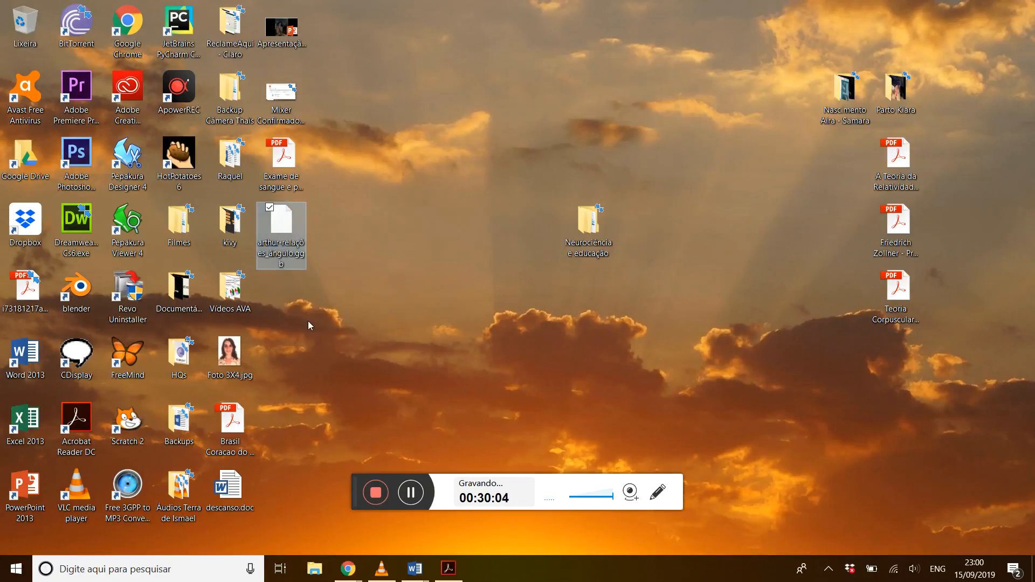
key(alt+Tab)
key(alt+Tab)
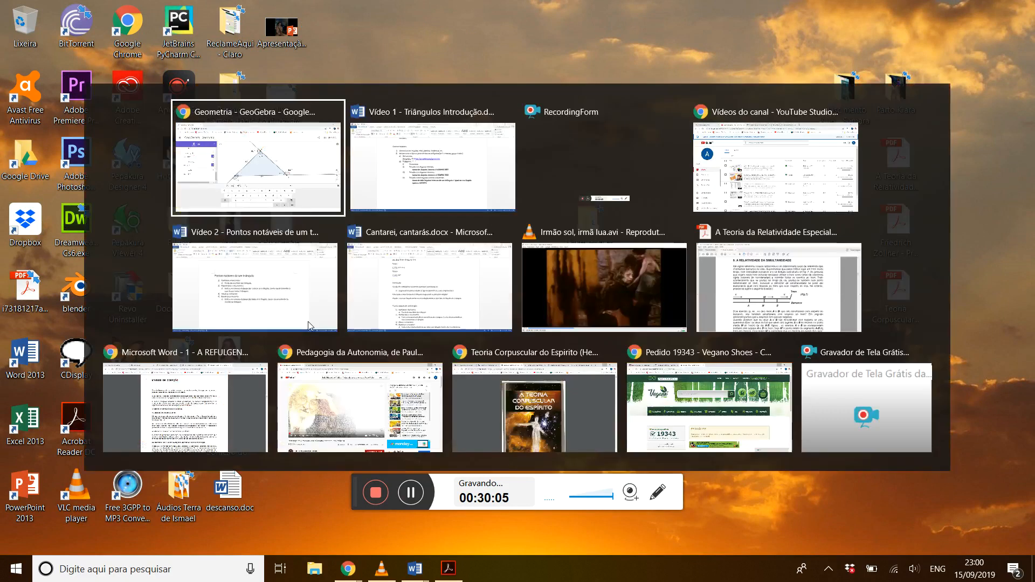
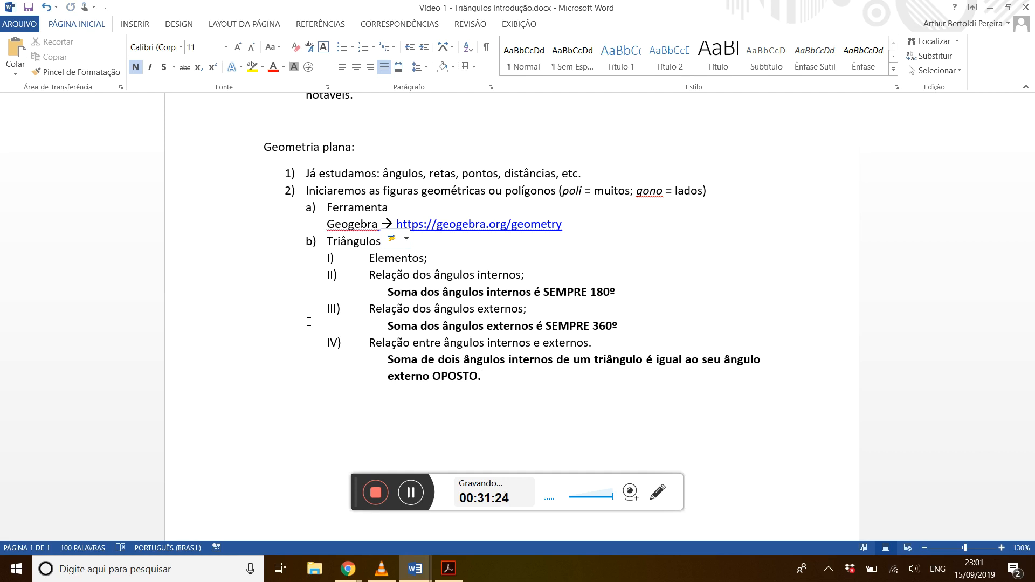
click(310, 322)
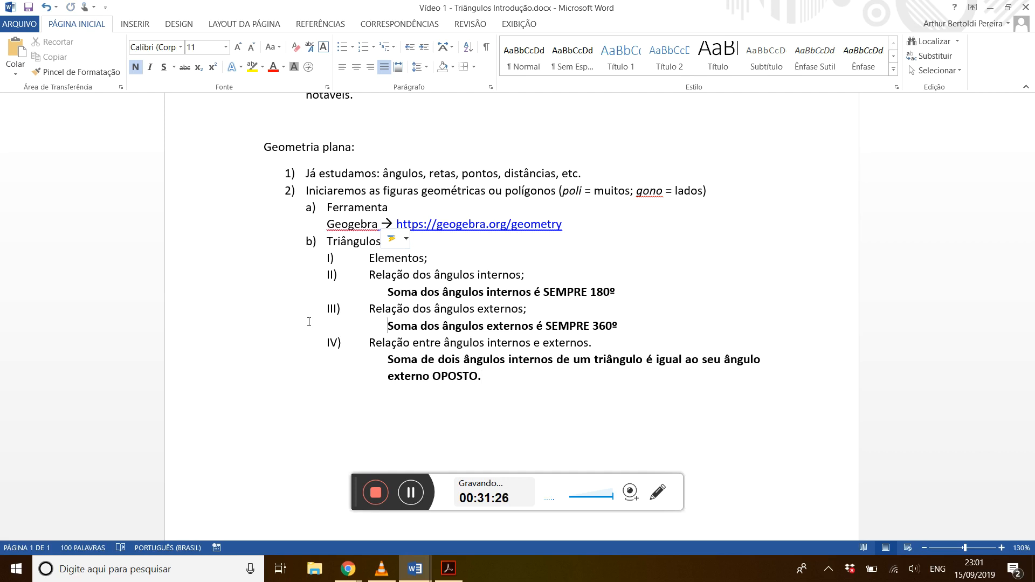